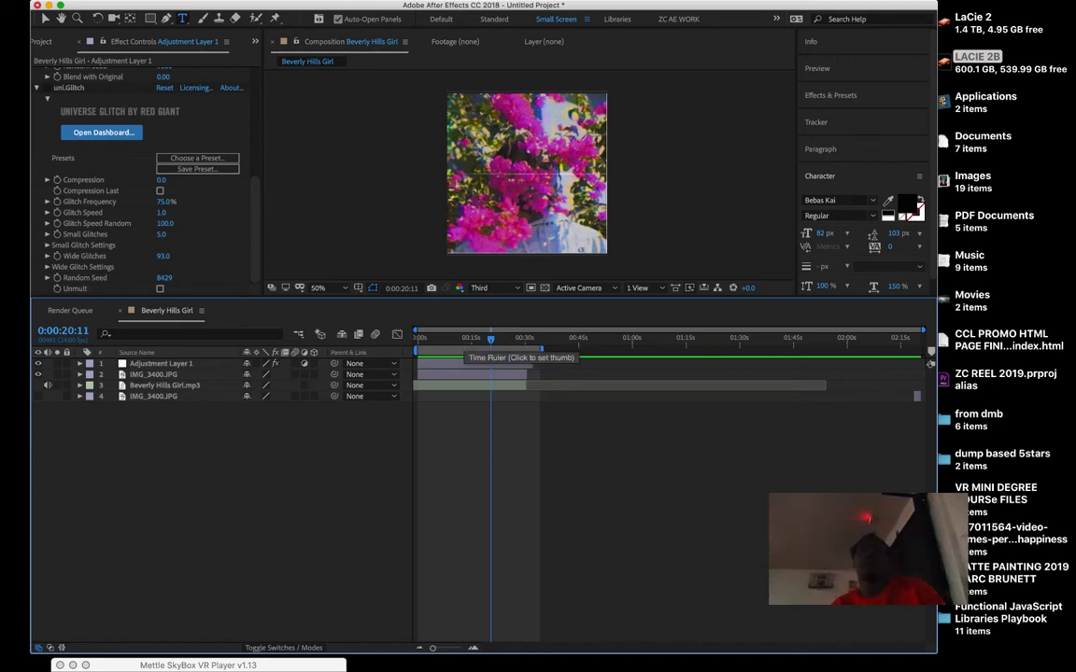
# Maximize After Effects and preview the Beverly Hills Girl composition from 0:00:00:00.
pyautogui.doubleClick(799, 6)
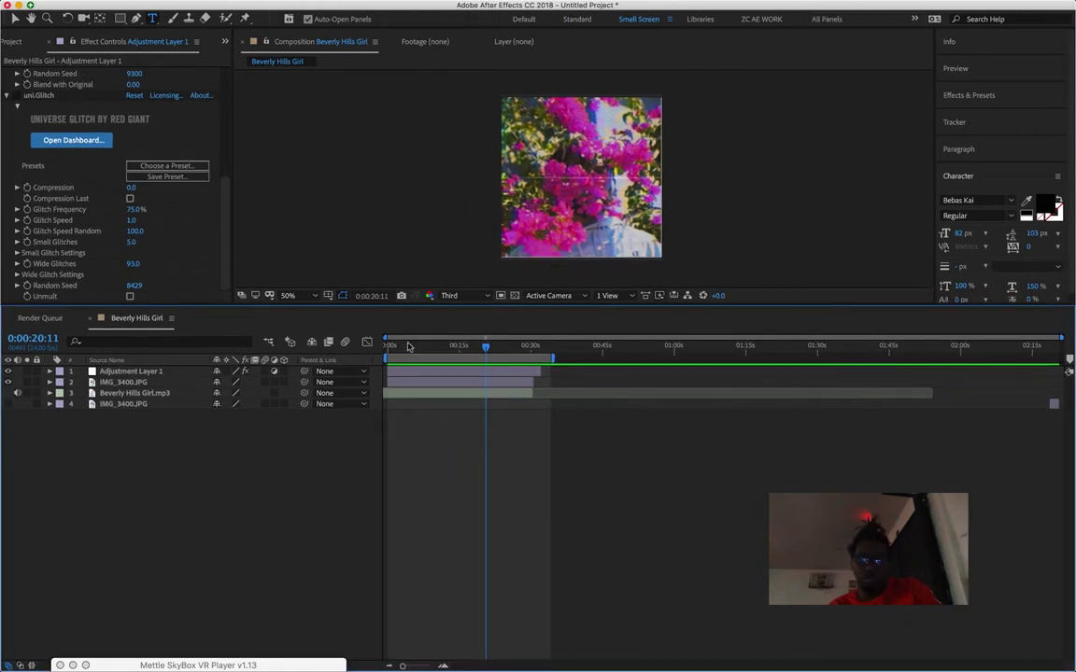
pyautogui.moveTo(408, 347); pyautogui.dragTo(367, 349)
pyautogui.press('space')
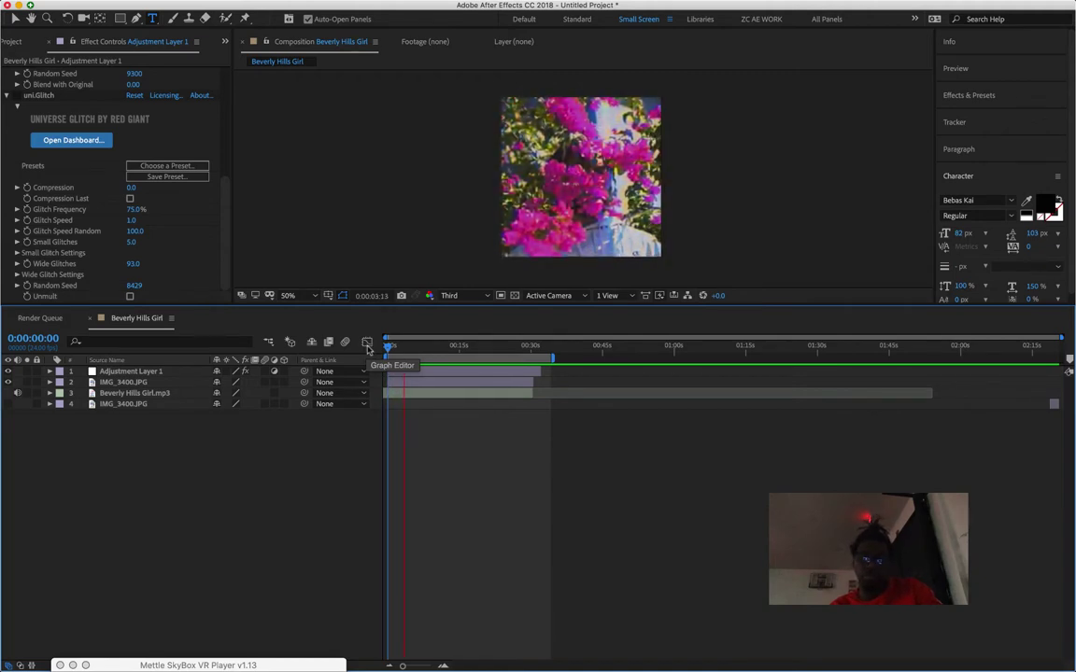
pyautogui.doubleClick(182, 663)
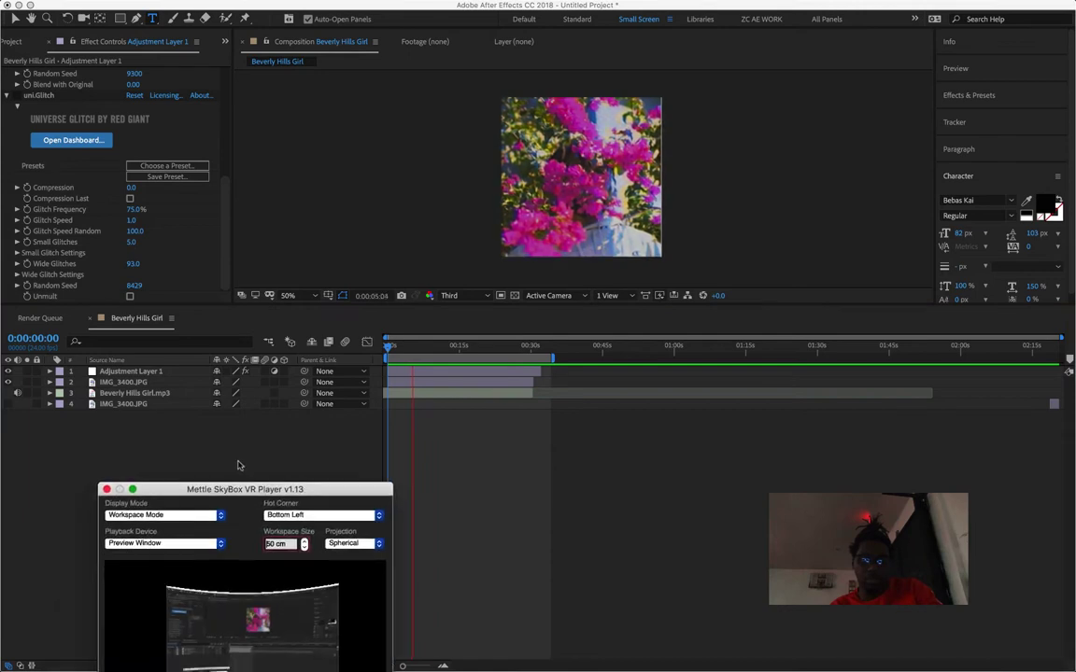
pyautogui.moveTo(187, 483)
pyautogui.mouseDown()
pyautogui.moveTo(504, 344)
pyautogui.moveTo(257, 402)
pyautogui.mouseUp()
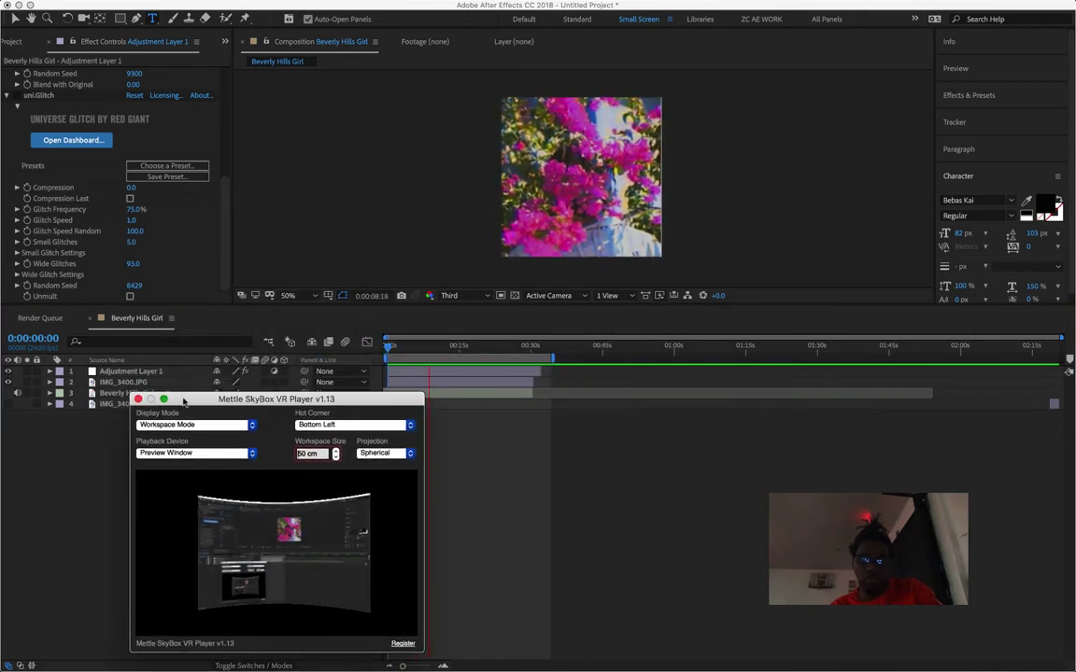
pyautogui.moveTo(173, 401)
pyautogui.mouseDown()
pyautogui.moveTo(179, 656)
pyautogui.moveTo(166, 667)
pyautogui.mouseUp()
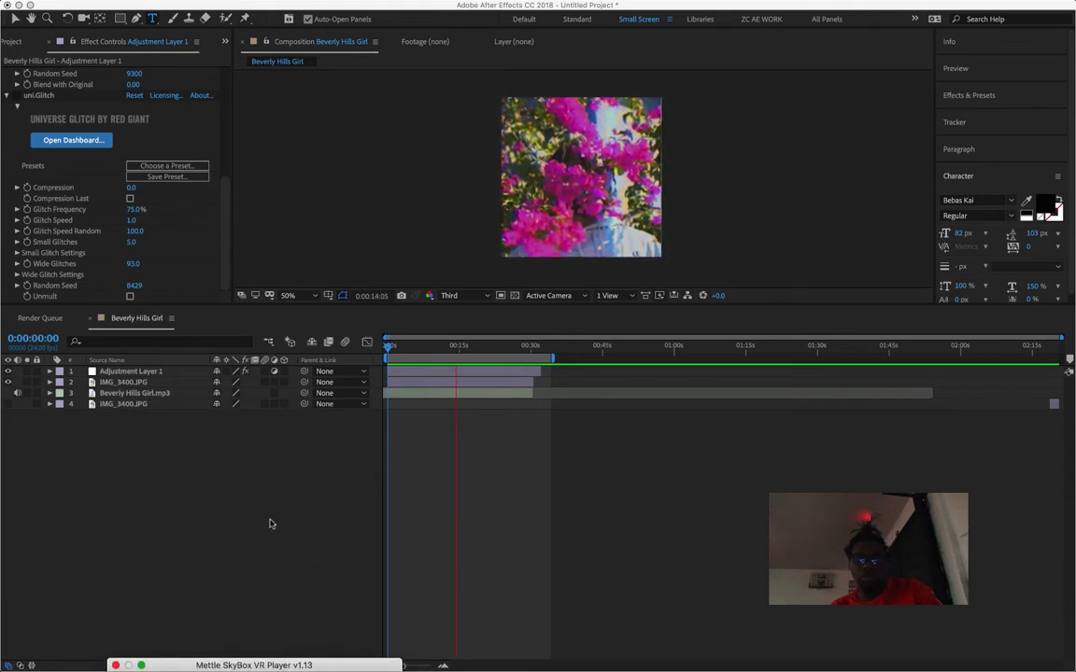
# Hide Adjustment Layer 1 and replay the flower photo from the start, stopping near 0:00:14:08.
pyautogui.click(401, 346)
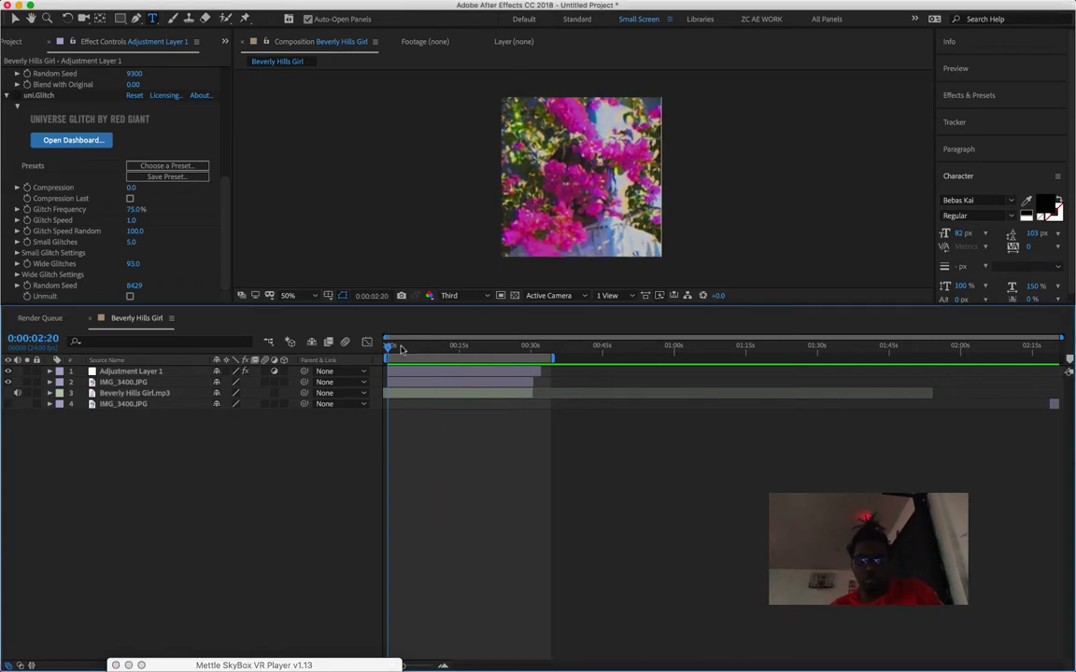
pyautogui.click(7, 372)
pyautogui.moveTo(402, 349); pyautogui.dragTo(381, 347)
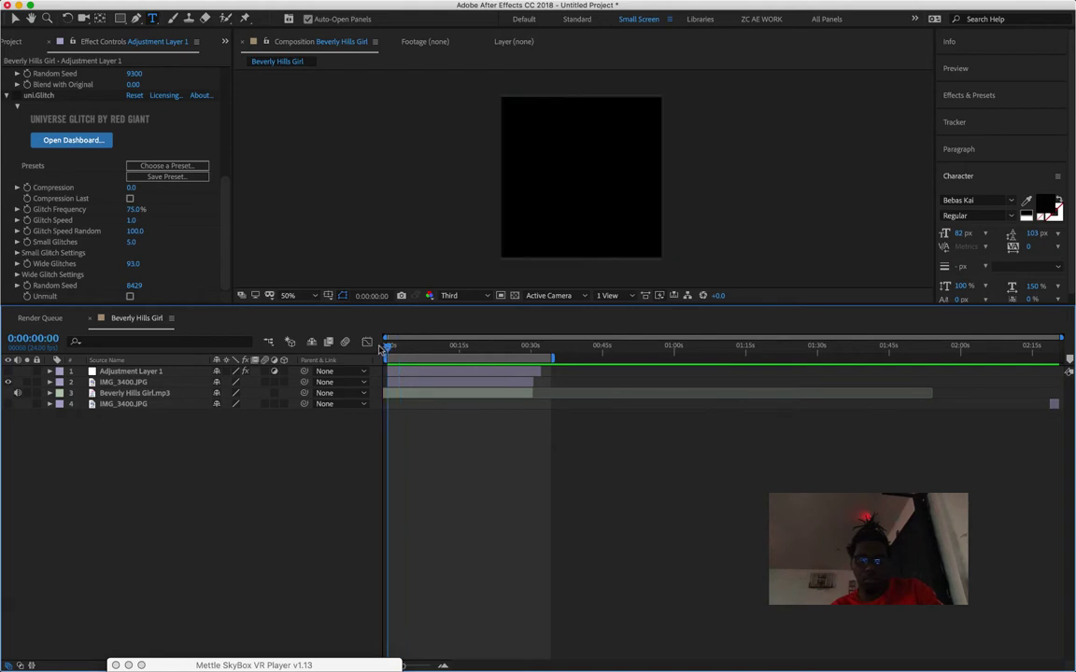
pyautogui.press('space')
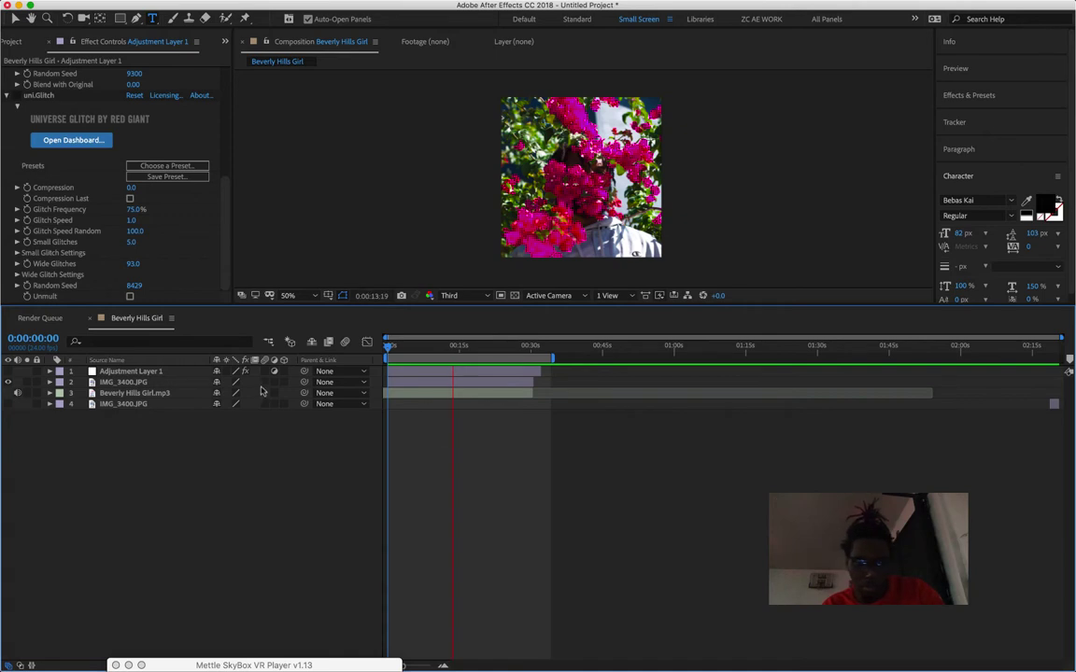
pyautogui.press('space')
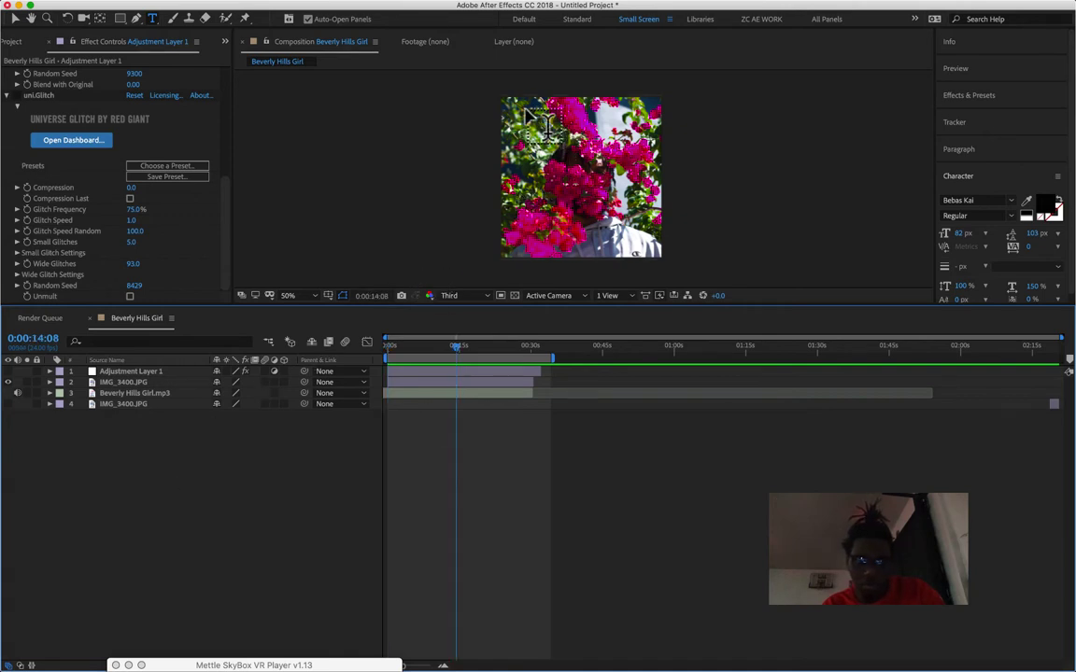
# Add an 'SK' text layer at the top-left and set its fill colour to white (FFFFFF).
pyautogui.click(489, 115)
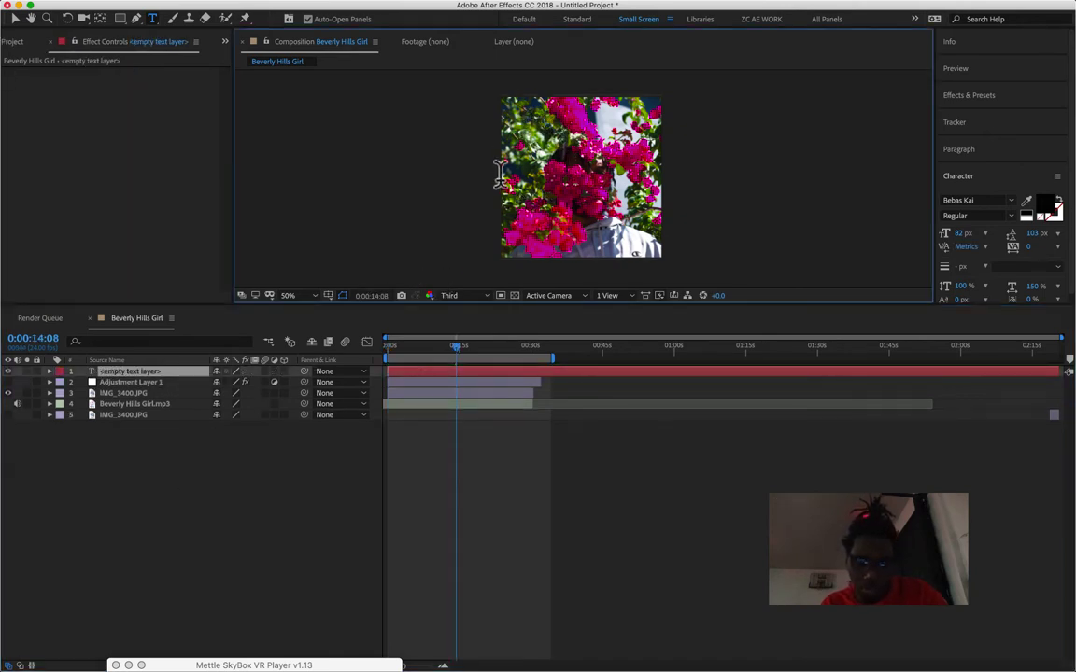
pyautogui.write('SK')
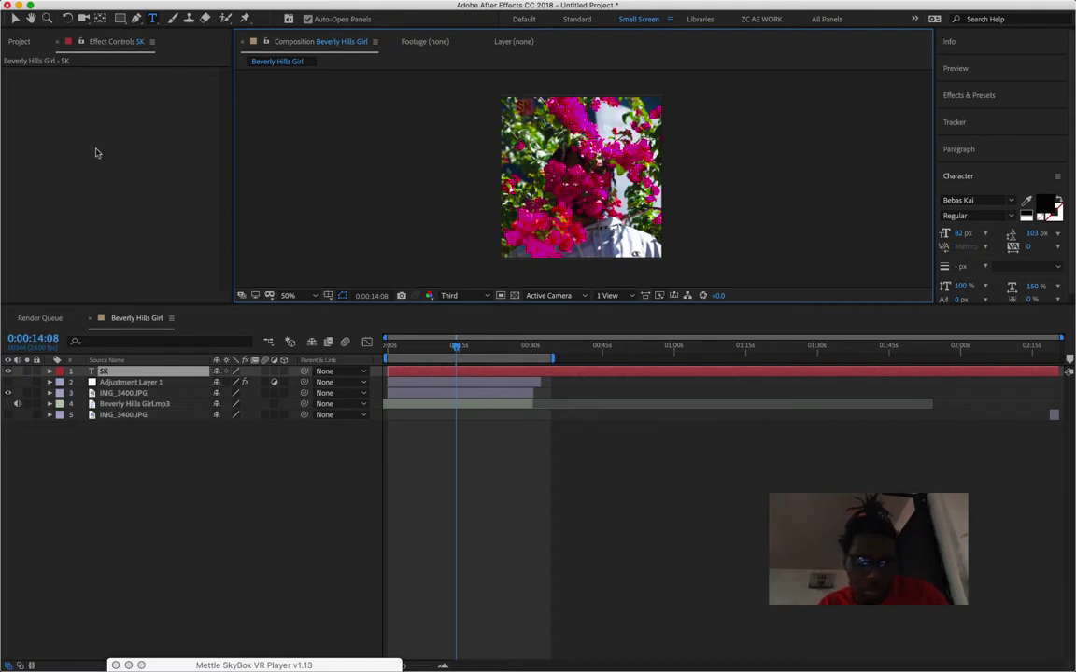
pyautogui.click(1047, 204)
pyautogui.moveTo(171, 163)
pyautogui.mouseDown()
pyautogui.moveTo(146, 162)
pyautogui.moveTo(103, 189)
pyautogui.mouseUp()
pyautogui.click(226, 178)
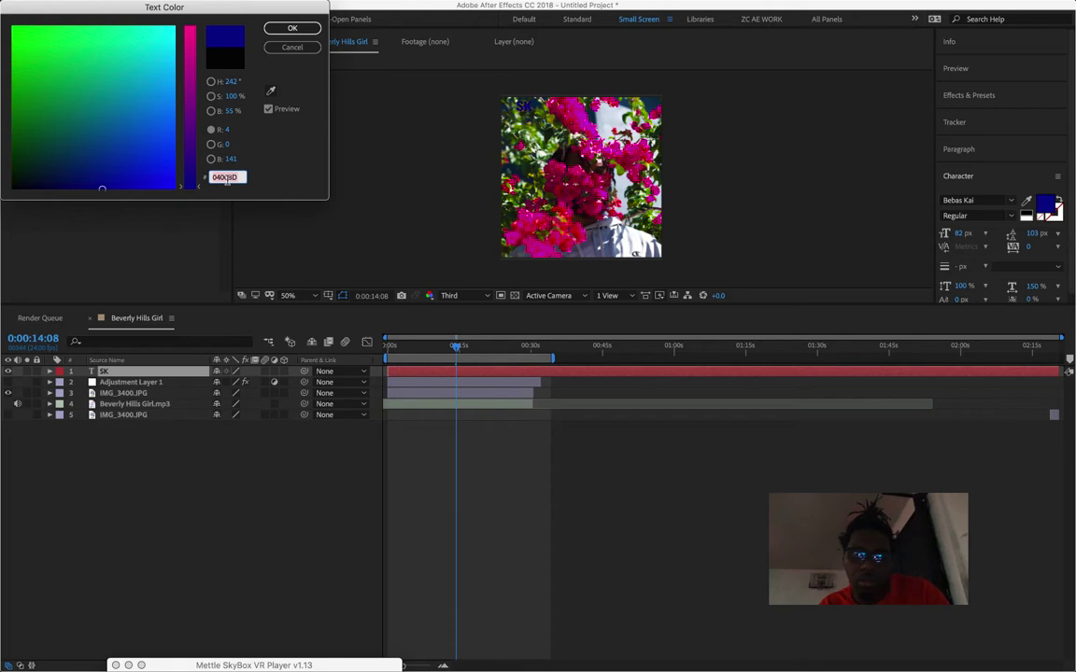
pyautogui.write('FFFFF')
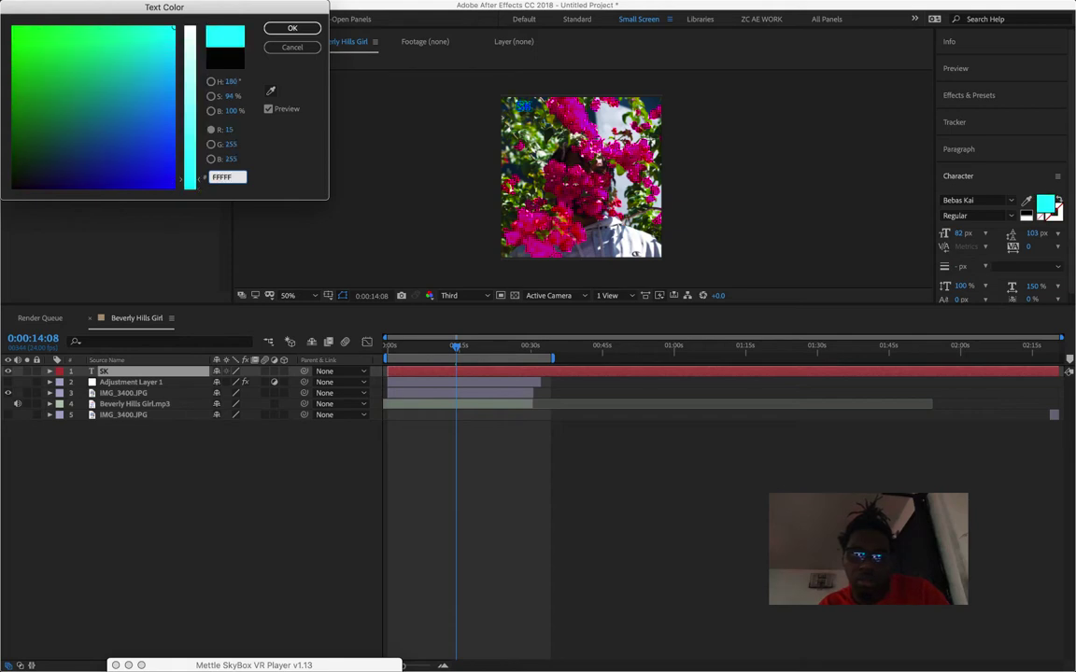
pyautogui.write('F')
pyautogui.press('Return')
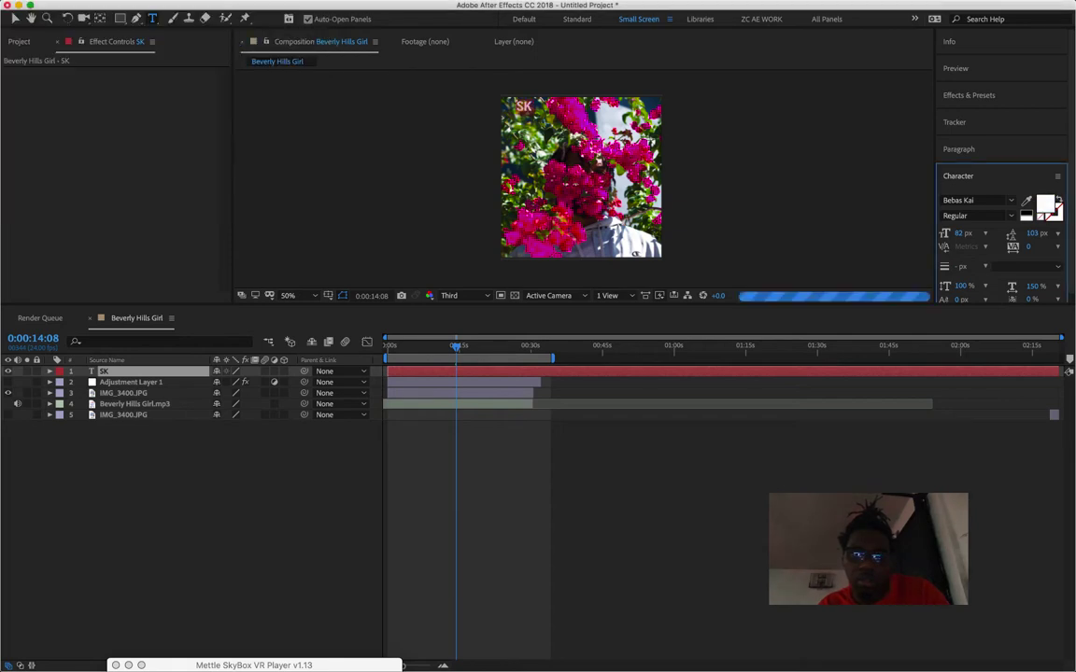
pyautogui.click(377, 198)
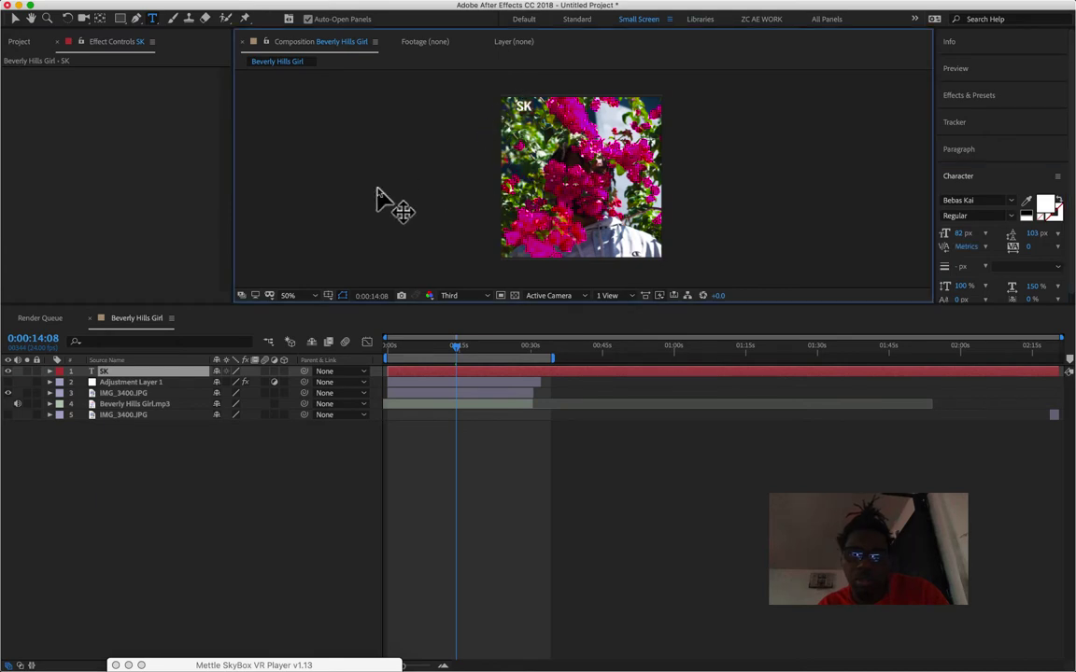
# Duplicate the SK layer and retype the copy as 'BBEVERLY HILLS GIRL'.
pyautogui.click(136, 376)
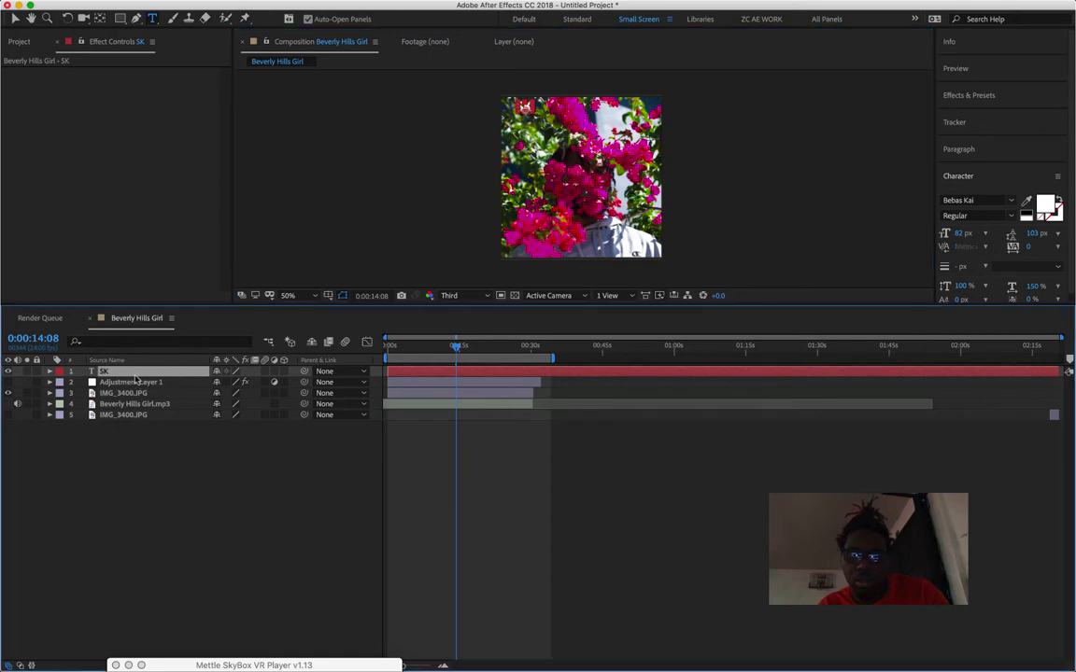
pyautogui.hotkey('ctrl', 'd')
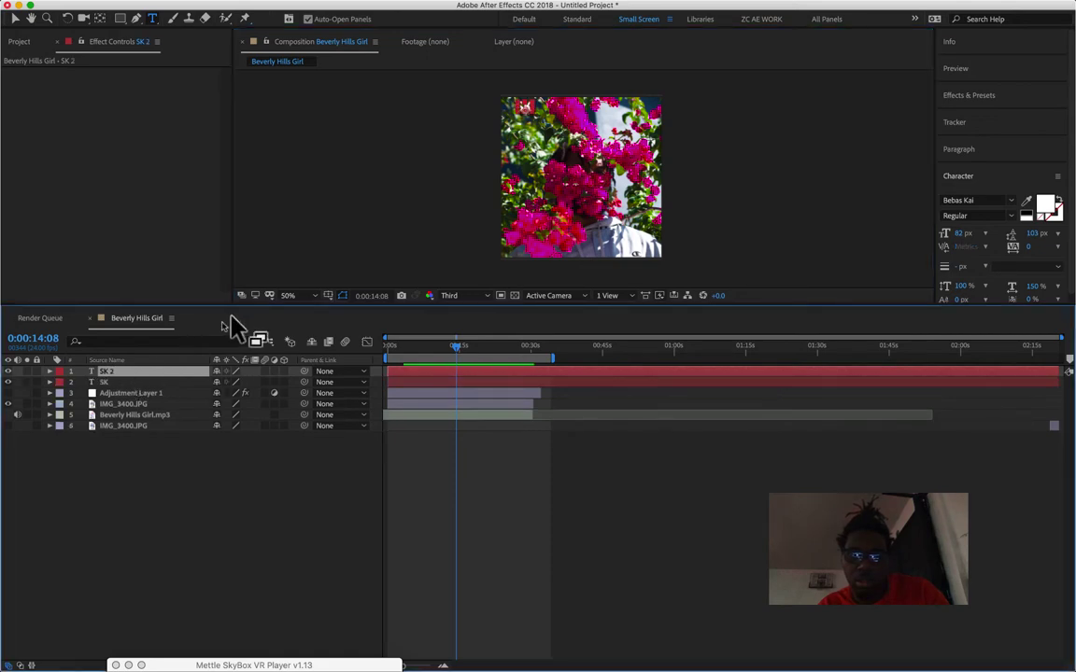
pyautogui.click(520, 106)
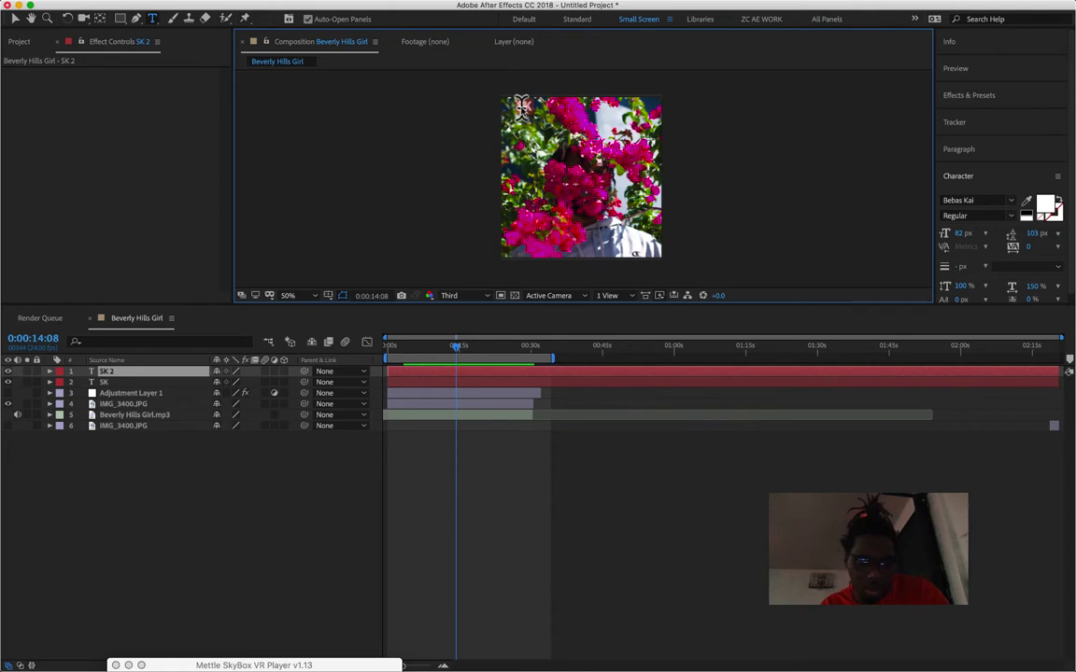
pyautogui.write('B')
pyautogui.doubleClick(521, 105)
pyautogui.write('BBEV')
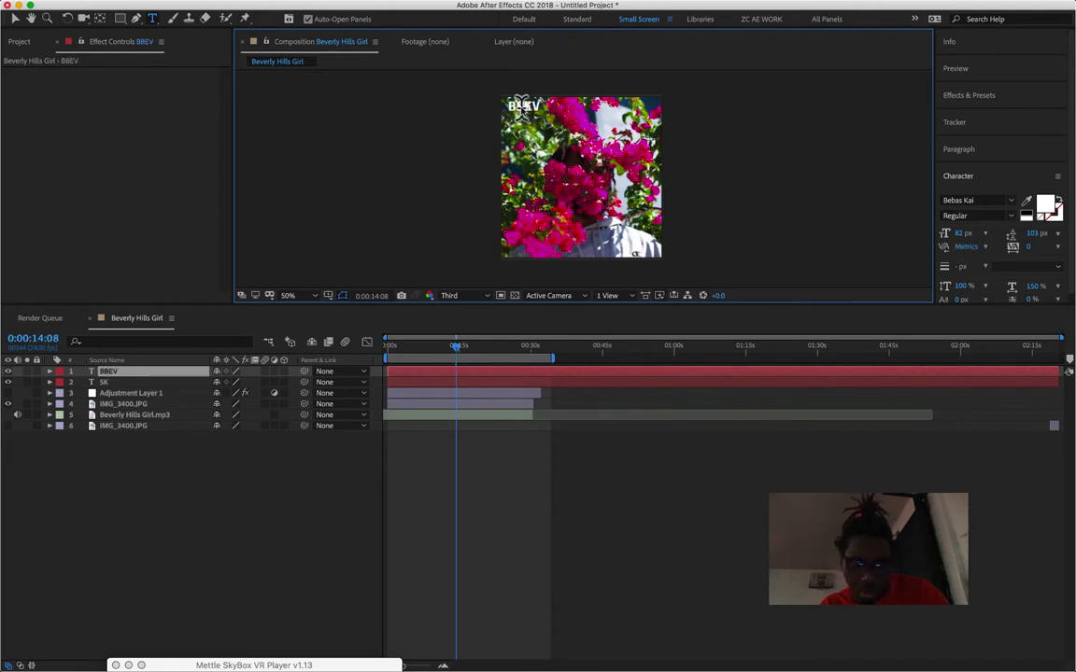
pyautogui.write('ERL')
pyautogui.write('Y ')
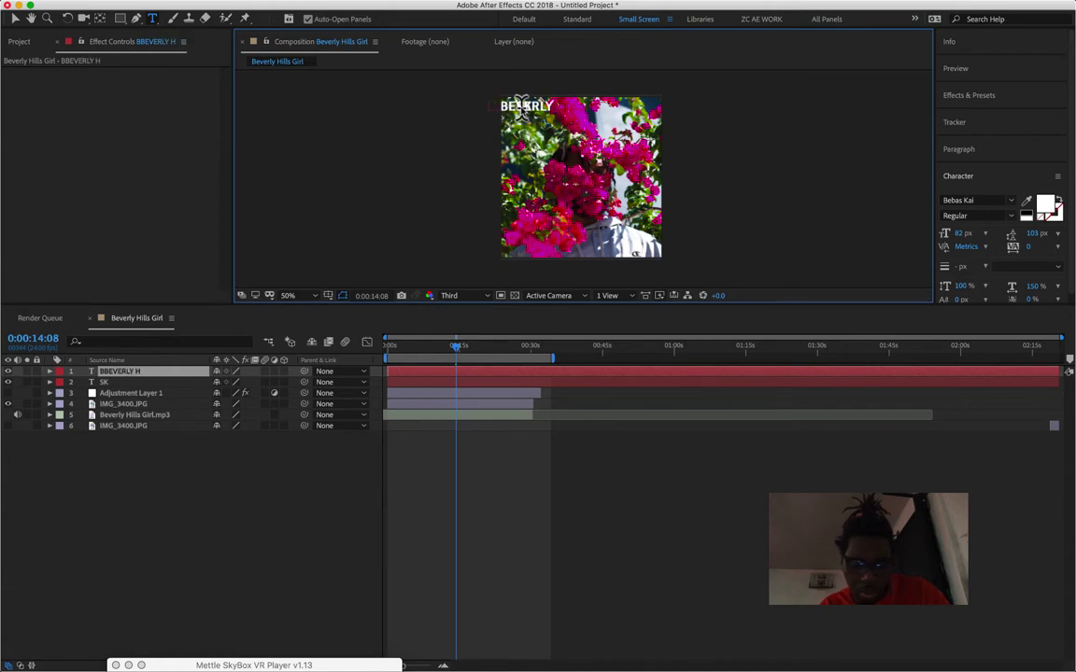
pyautogui.write('HILLS')
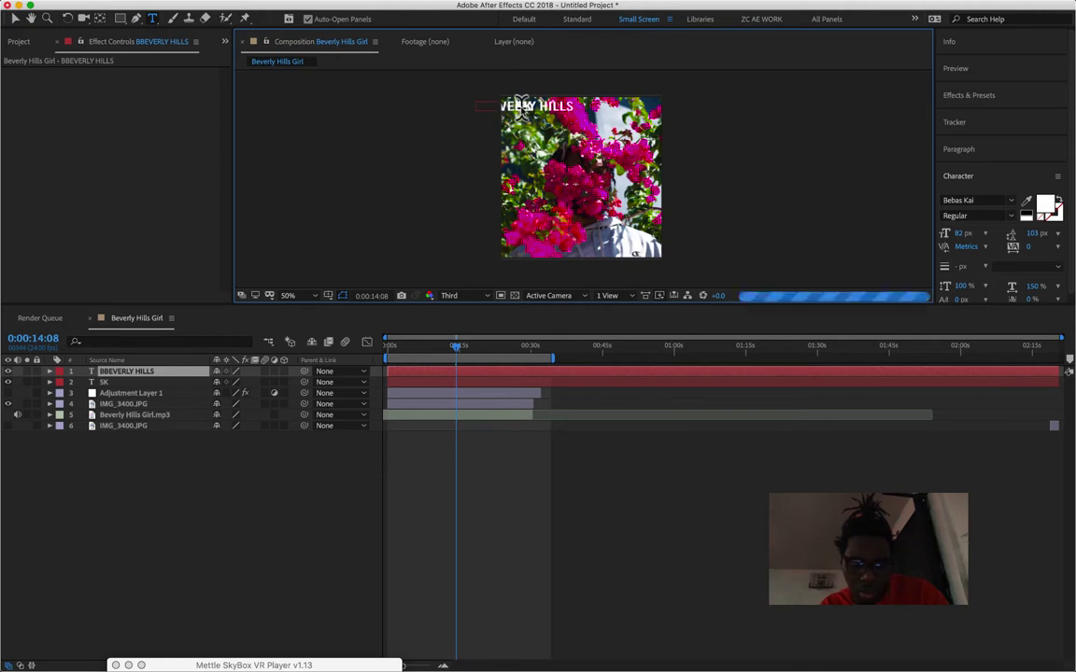
pyautogui.write(' GIRL')
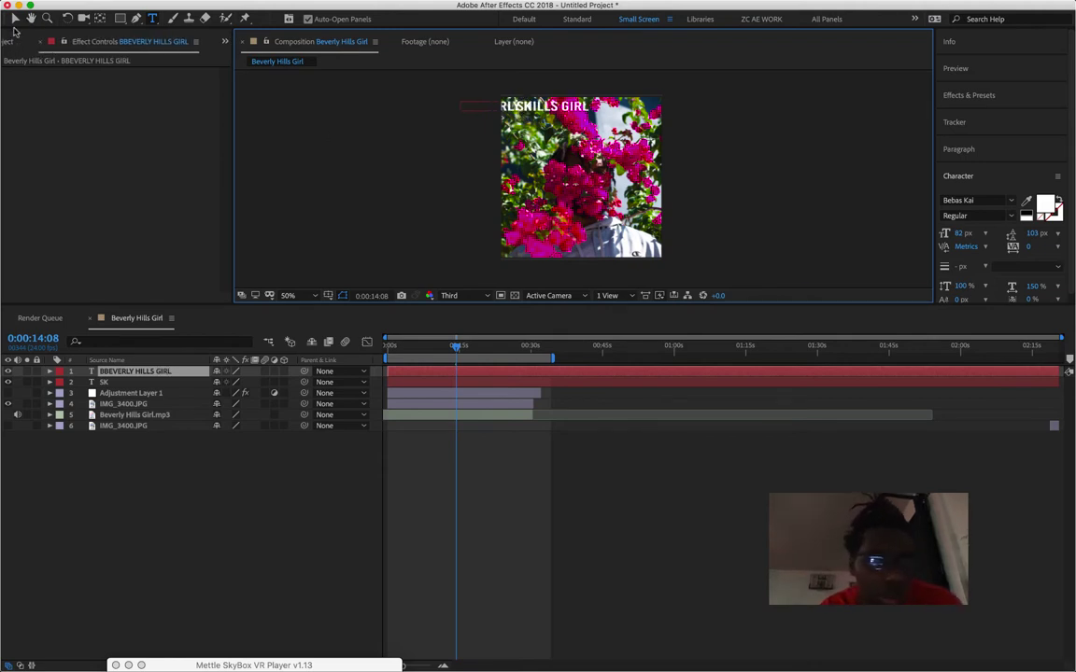
pyautogui.press('Escape')
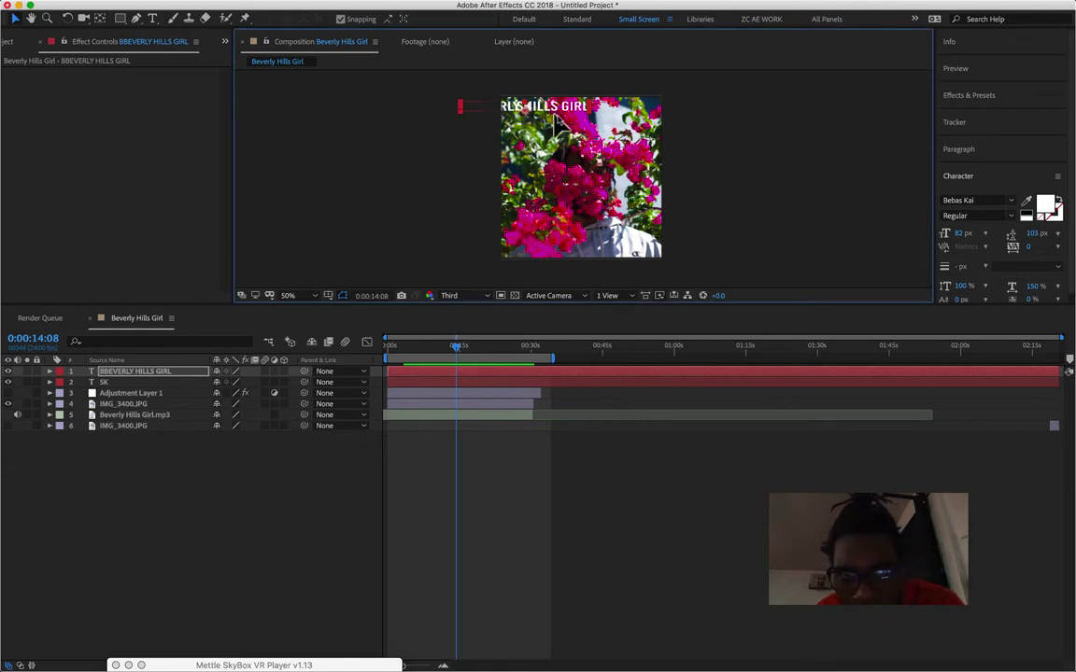
# Move the title near the bottom of the frame and reduce its horizontal scale to 132%.
pyautogui.moveTo(459, 107); pyautogui.dragTo(516, 174)
pyautogui.moveTo(591, 229)
pyautogui.mouseDown()
pyautogui.moveTo(591, 252)
pyautogui.moveTo(588, 137)
pyautogui.mouseUp()
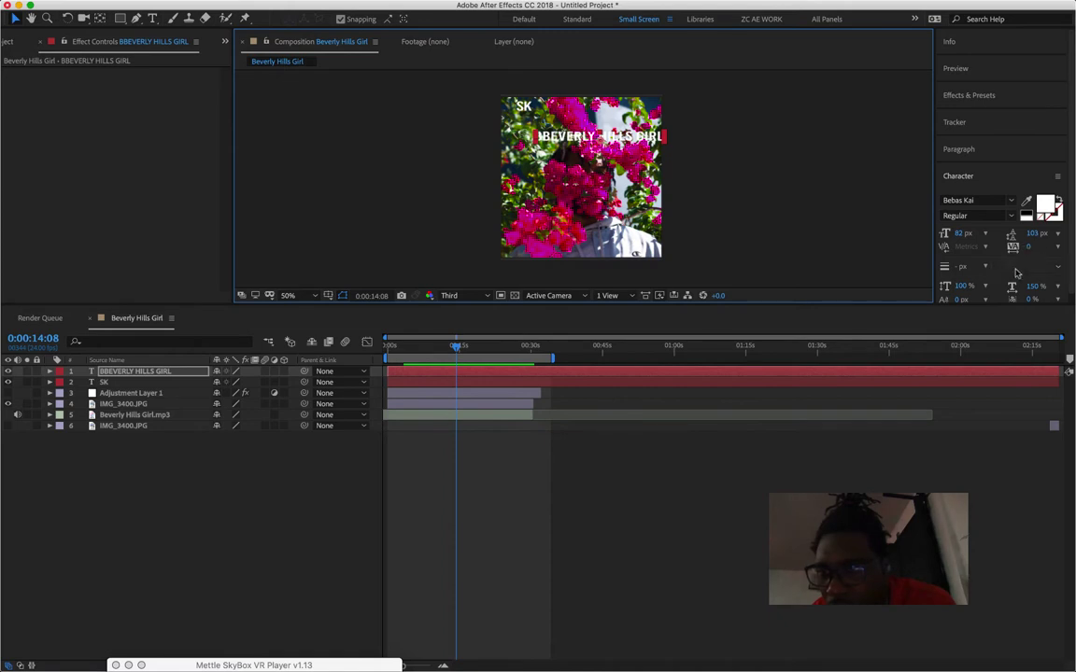
pyautogui.moveTo(1035, 286); pyautogui.dragTo(1018, 288)
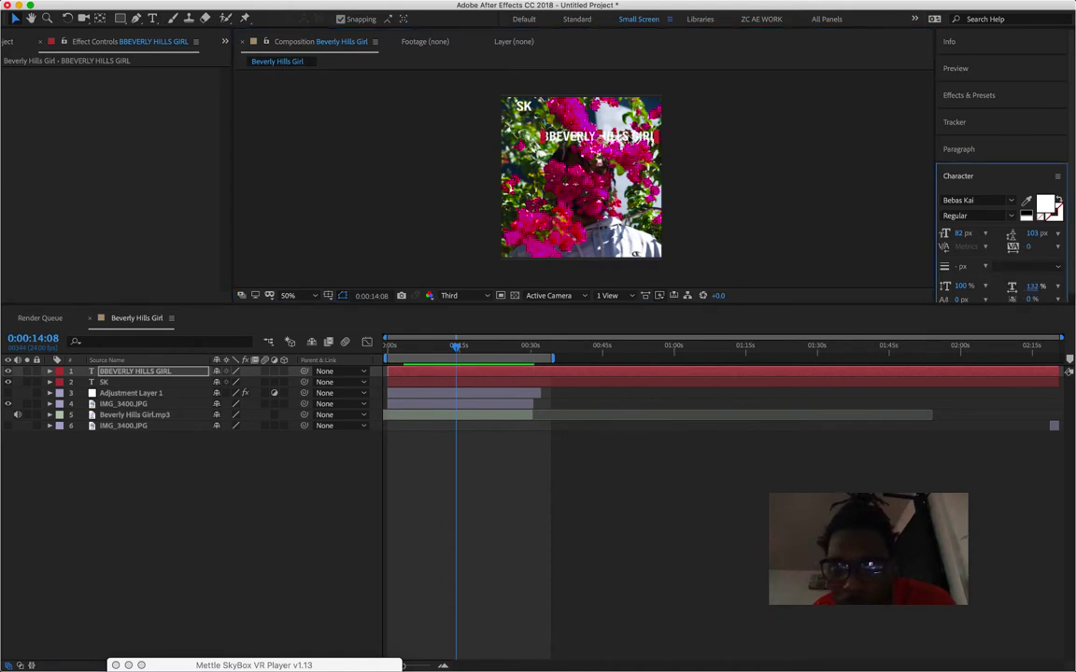
pyautogui.moveTo(616, 136)
pyautogui.mouseDown()
pyautogui.moveTo(623, 233)
pyautogui.moveTo(607, 227)
pyautogui.mouseUp()
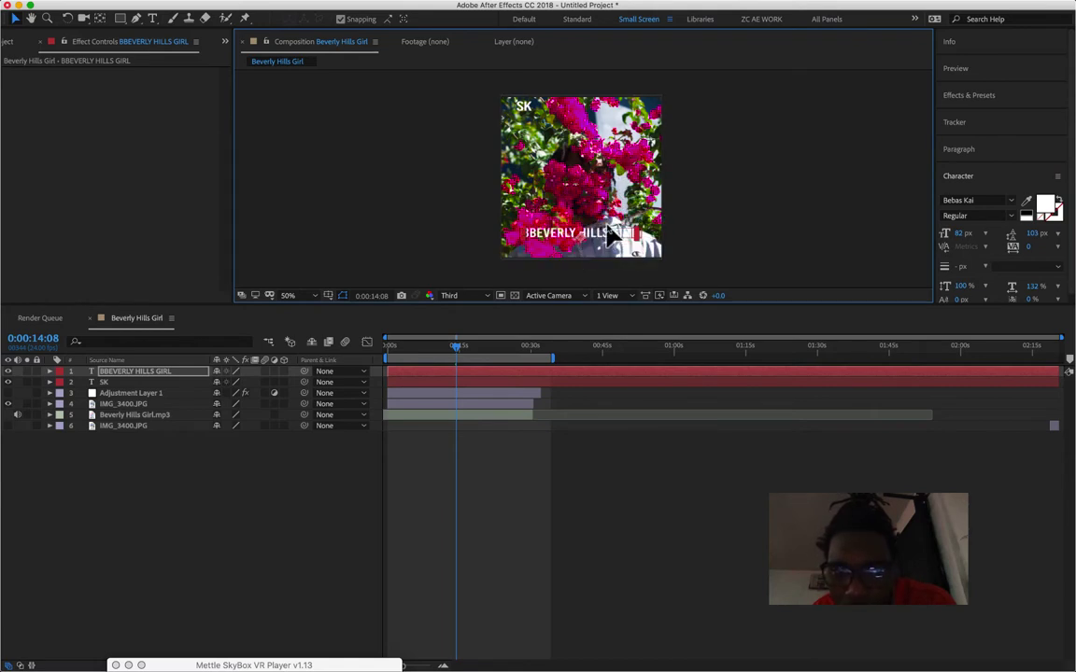
pyautogui.moveTo(607, 234); pyautogui.dragTo(601, 227)
# Zoom the viewer to 100% and exit text editing on the title.
pyautogui.hotkey('ctrl', 't')
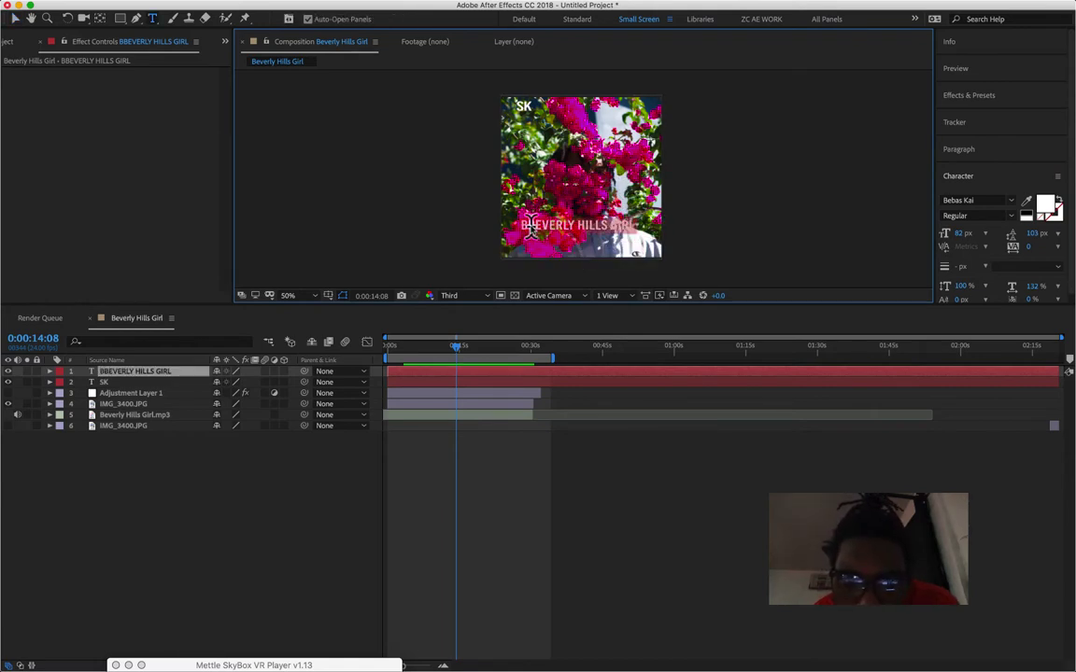
pyautogui.click(530, 226)
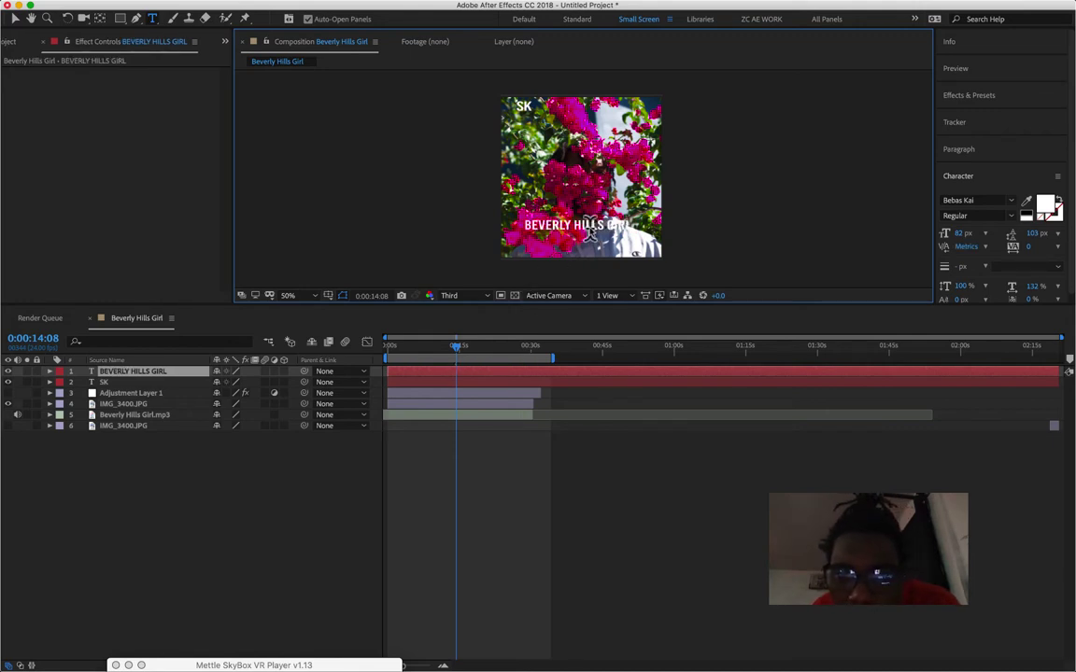
pyautogui.press('.')
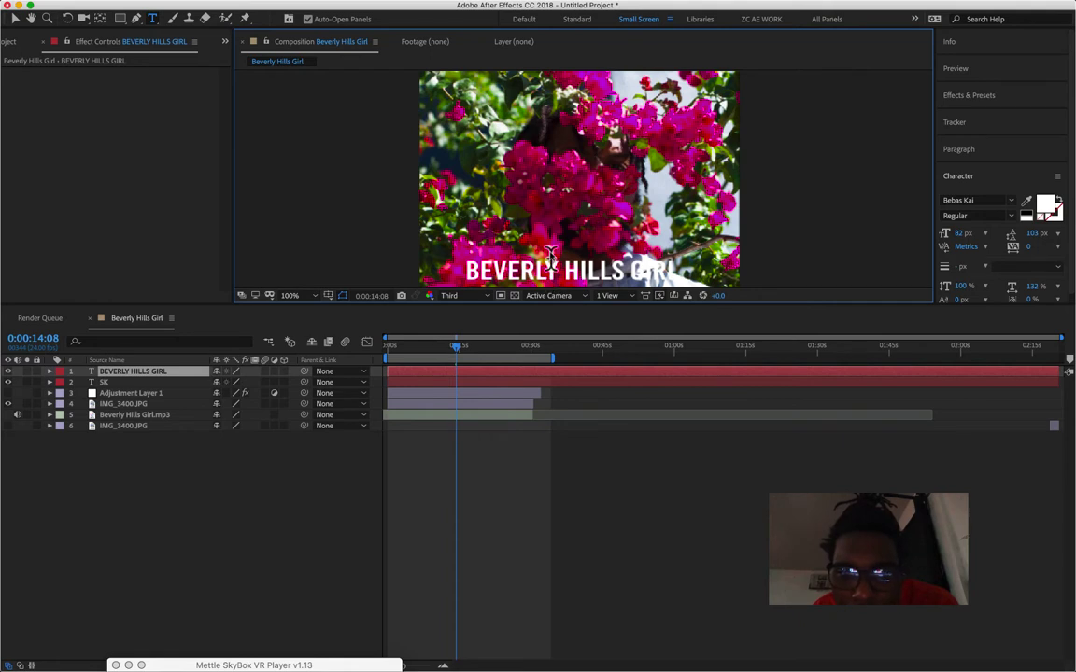
pyautogui.click(13, 19)
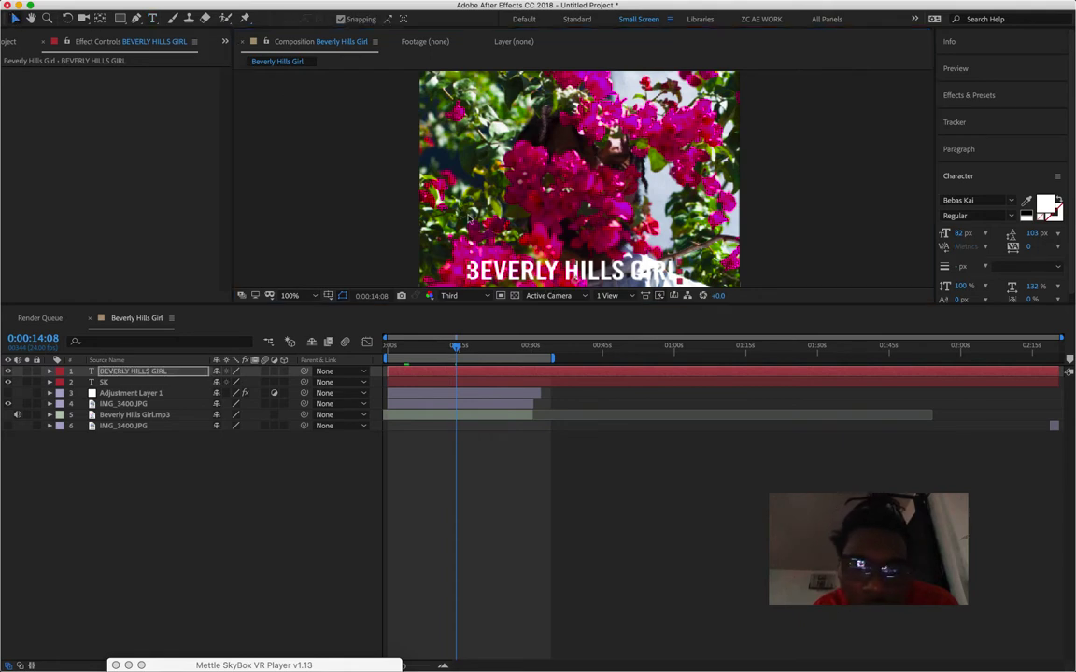
# Nudge IMG_3400.JPG slightly down and right at 50% zoom, then select the SK layer.
pyautogui.click(471, 211)
pyautogui.press(',')
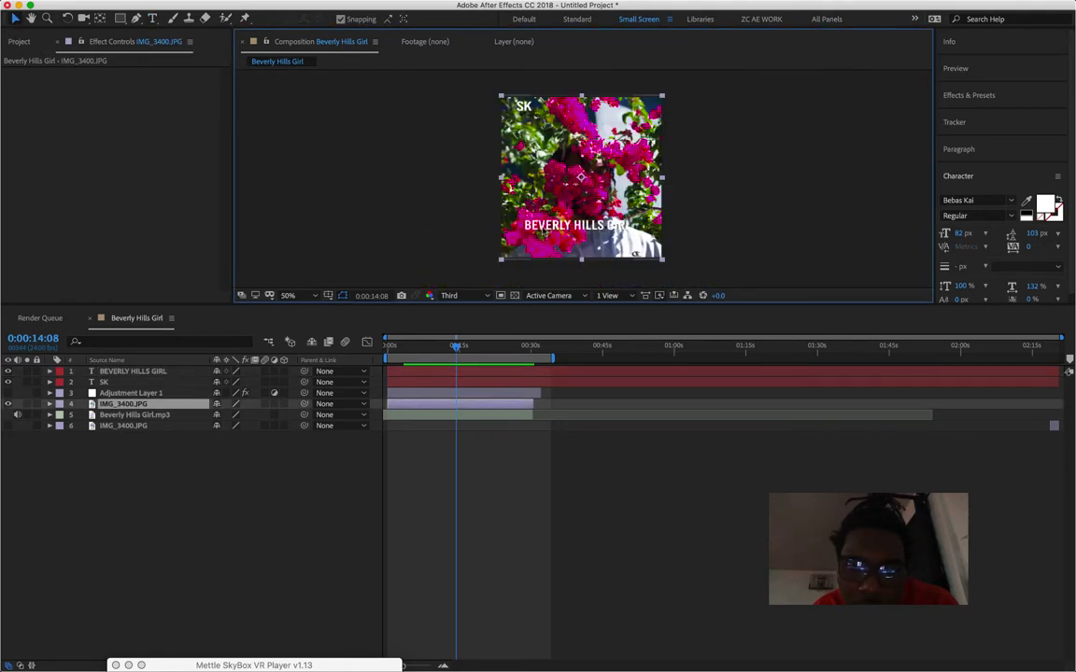
pyautogui.moveTo(544, 229)
pyautogui.mouseDown()
pyautogui.moveTo(548, 243)
pyautogui.moveTo(545, 231)
pyautogui.mouseUp()
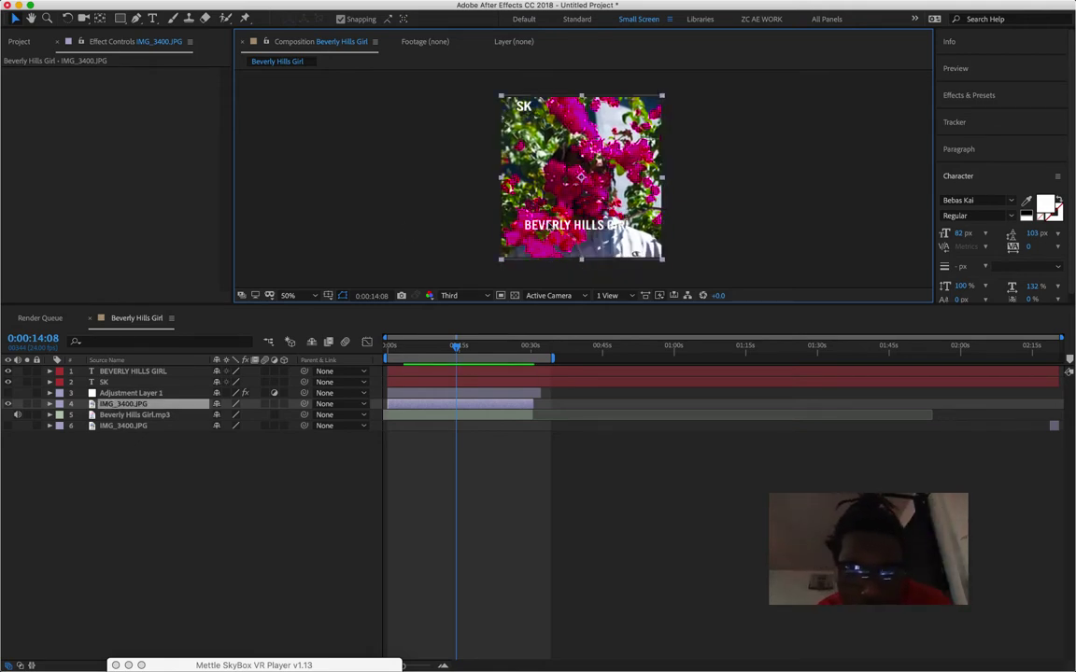
pyautogui.click(364, 247)
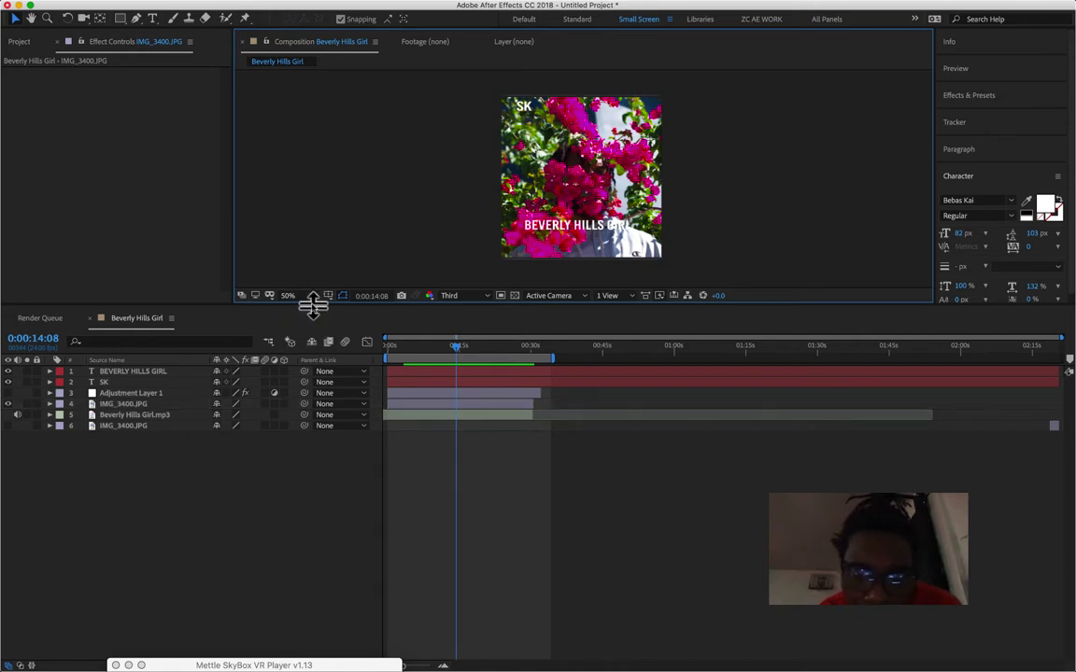
pyautogui.click(142, 382)
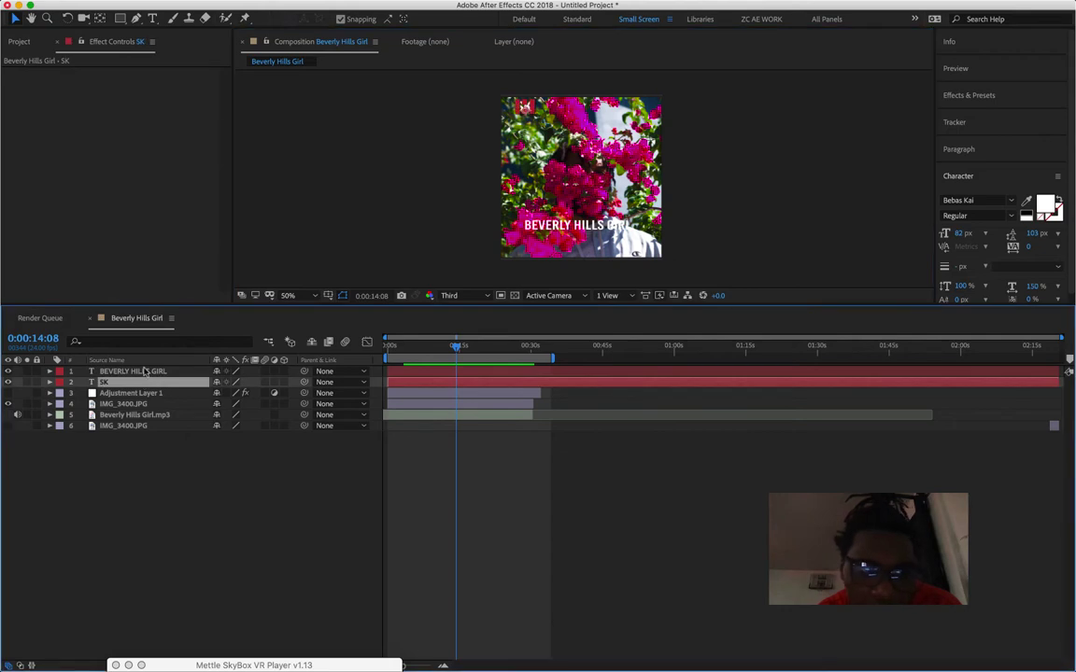
pyautogui.click(961, 96)
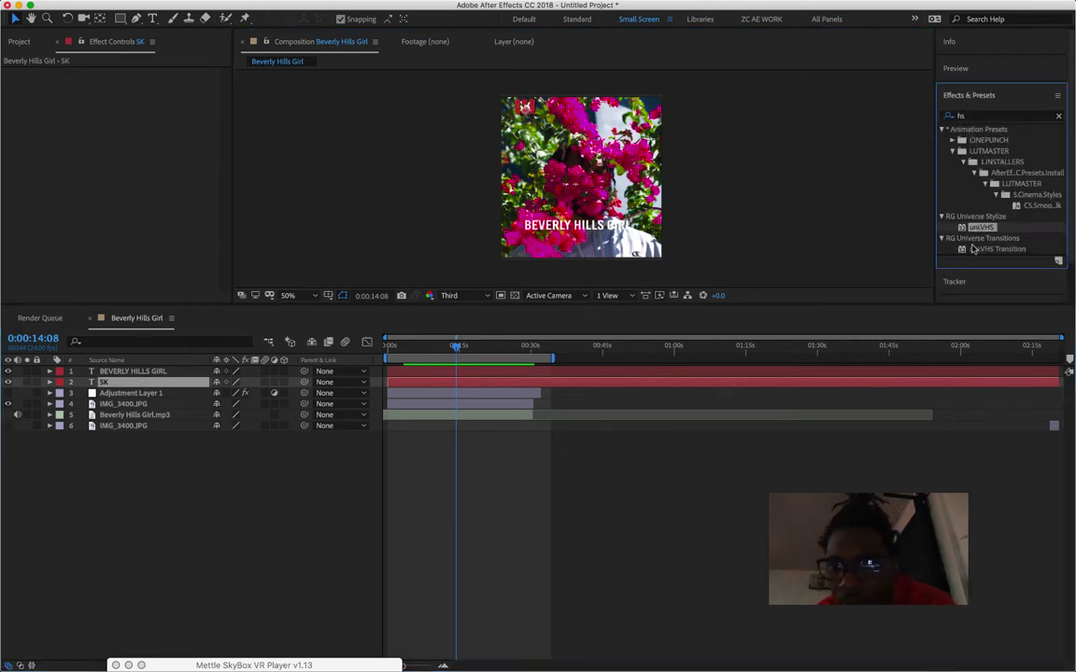
# Open the RG Universe Dashboard from Window > Extensions.
pyautogui.click(986, 116)
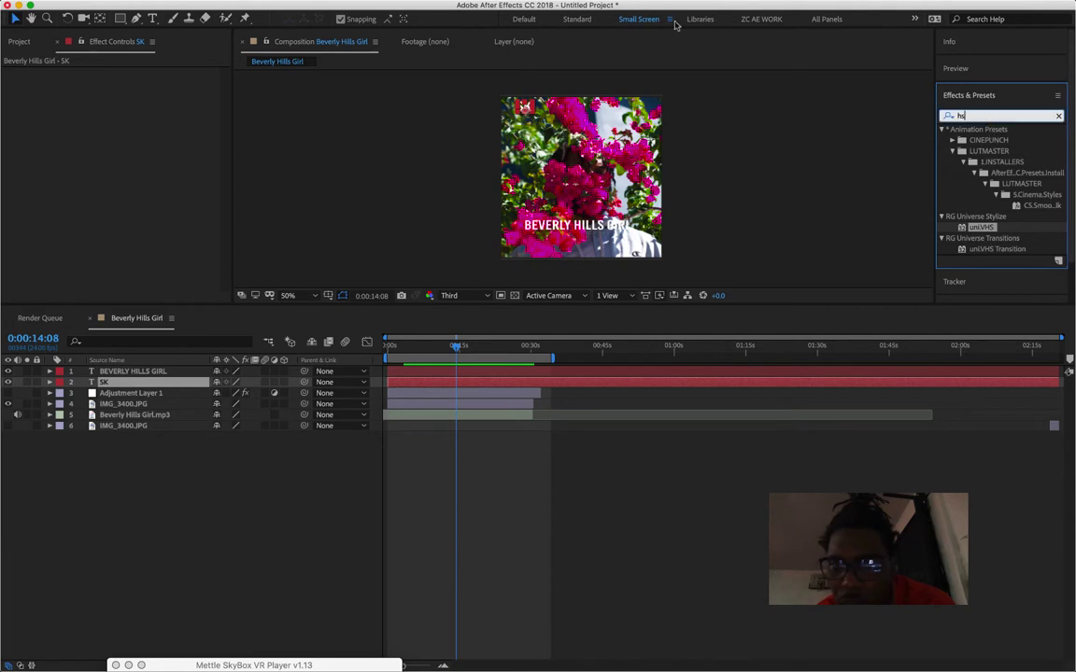
pyautogui.moveTo(337, 6)
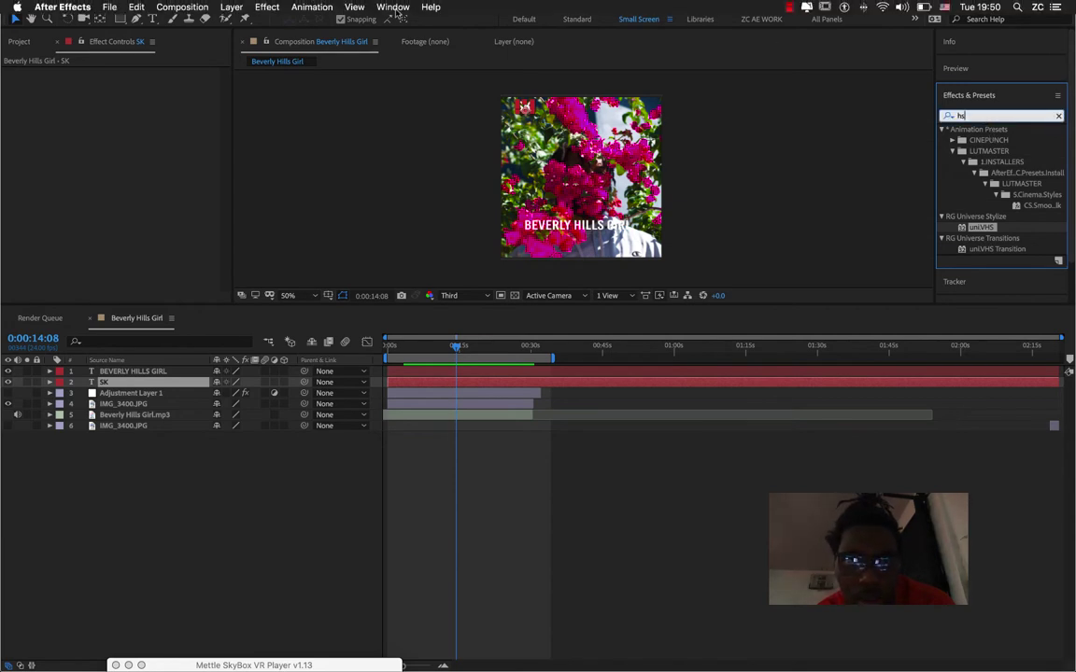
pyautogui.click(393, 7)
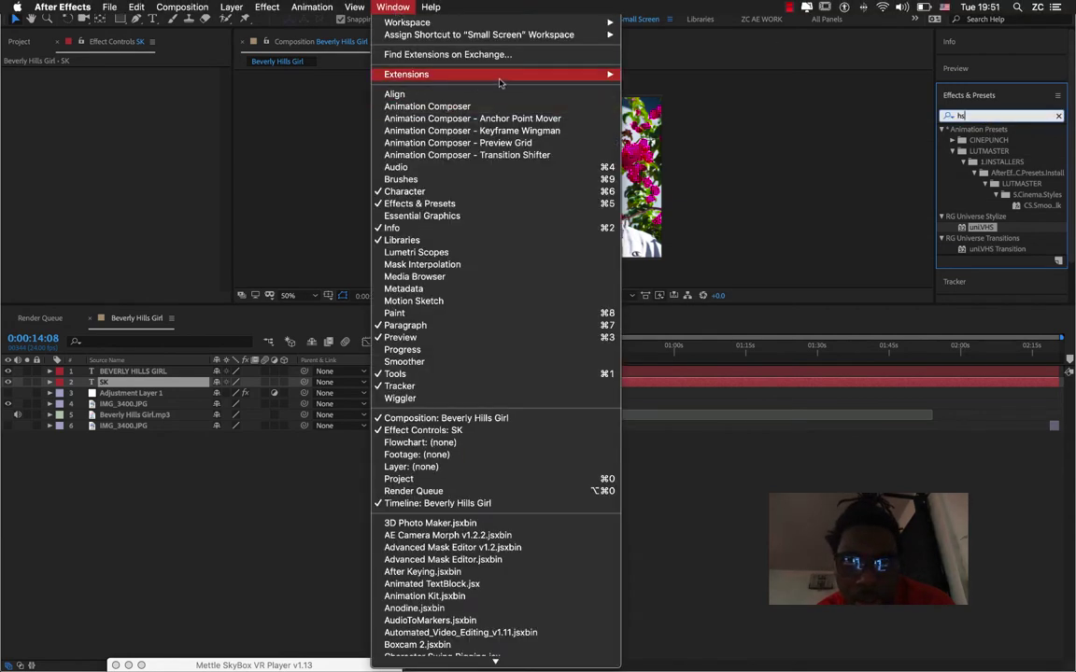
pyautogui.moveTo(500, 79)
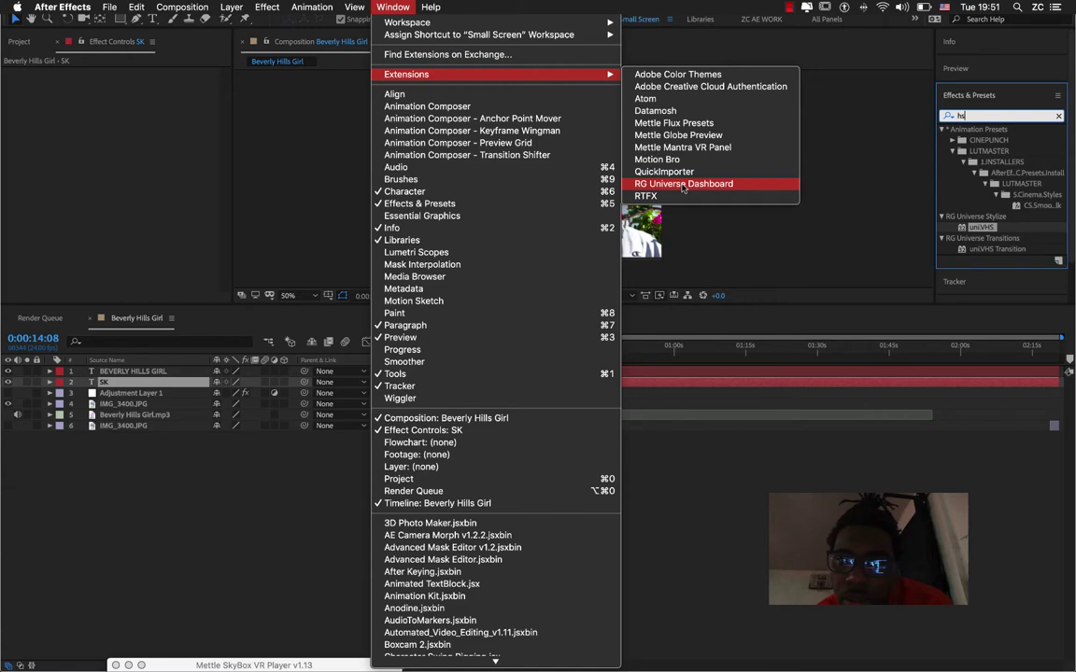
pyautogui.click(684, 184)
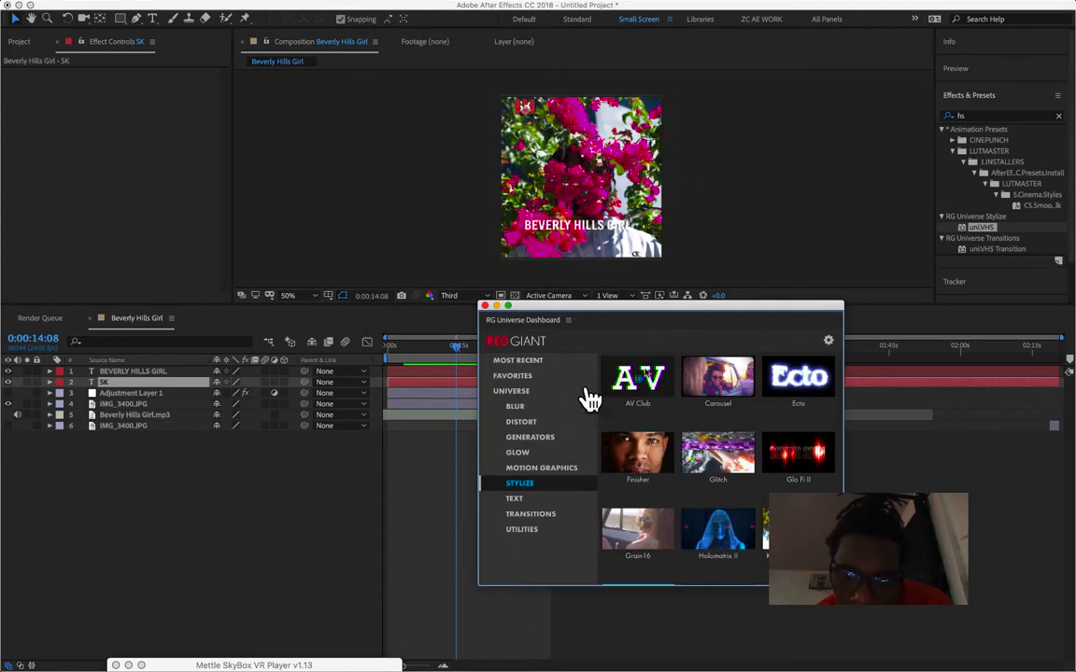
# Apply the Stylize > AV Club 'Blink Yellow' preset to SK and minimize the dashboard.
pyautogui.moveTo(639, 378)
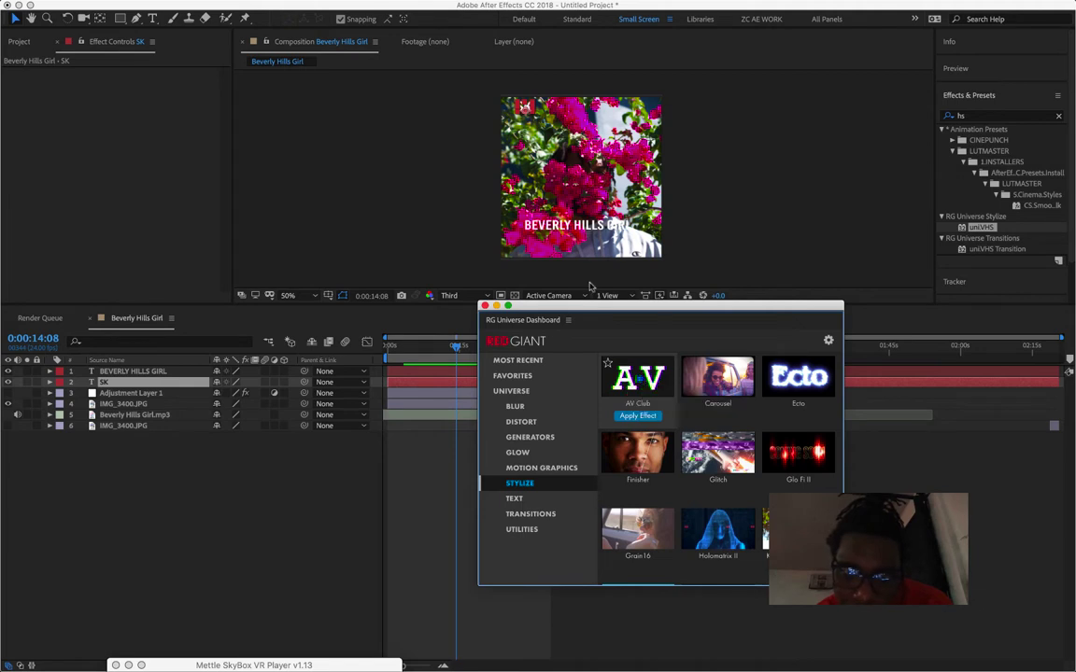
pyautogui.click(638, 379)
pyautogui.click(634, 368)
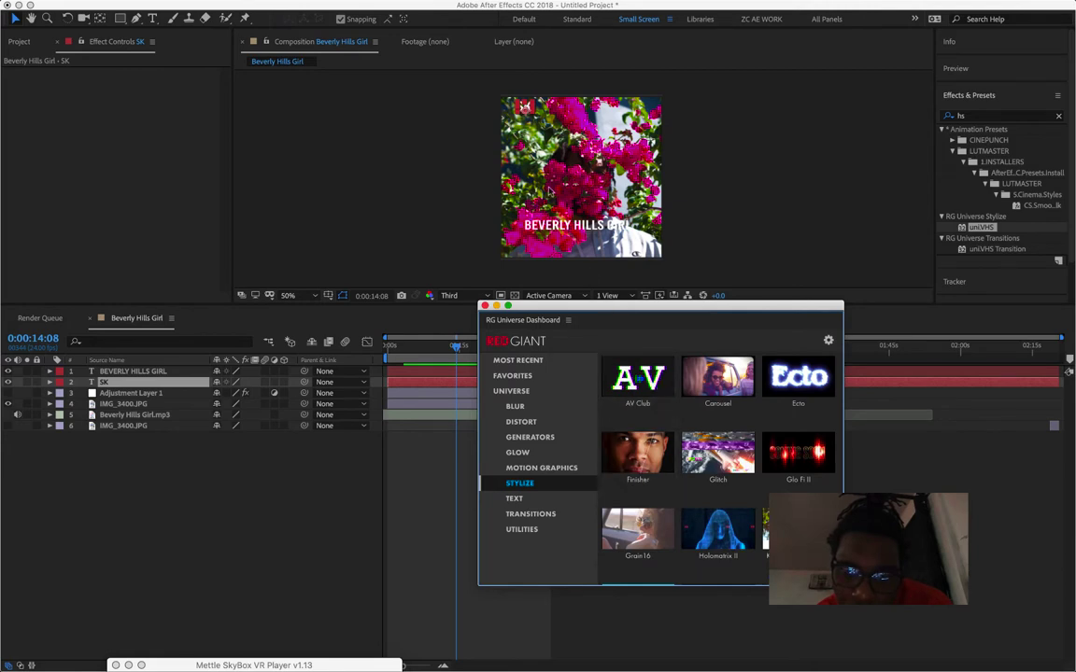
pyautogui.moveTo(638, 404)
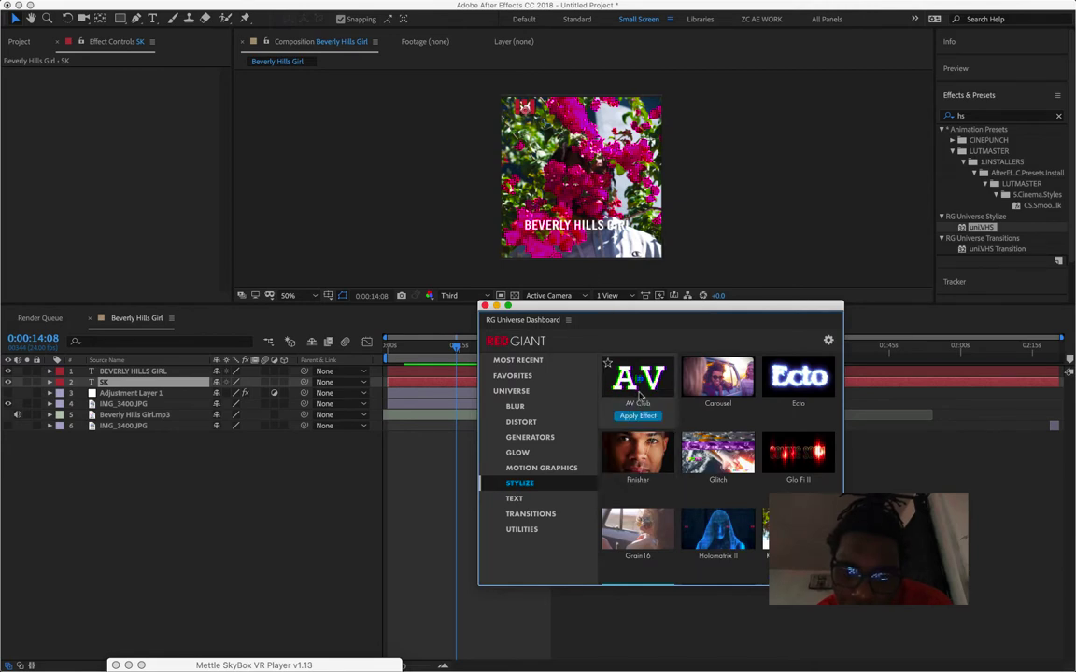
pyautogui.click(641, 393)
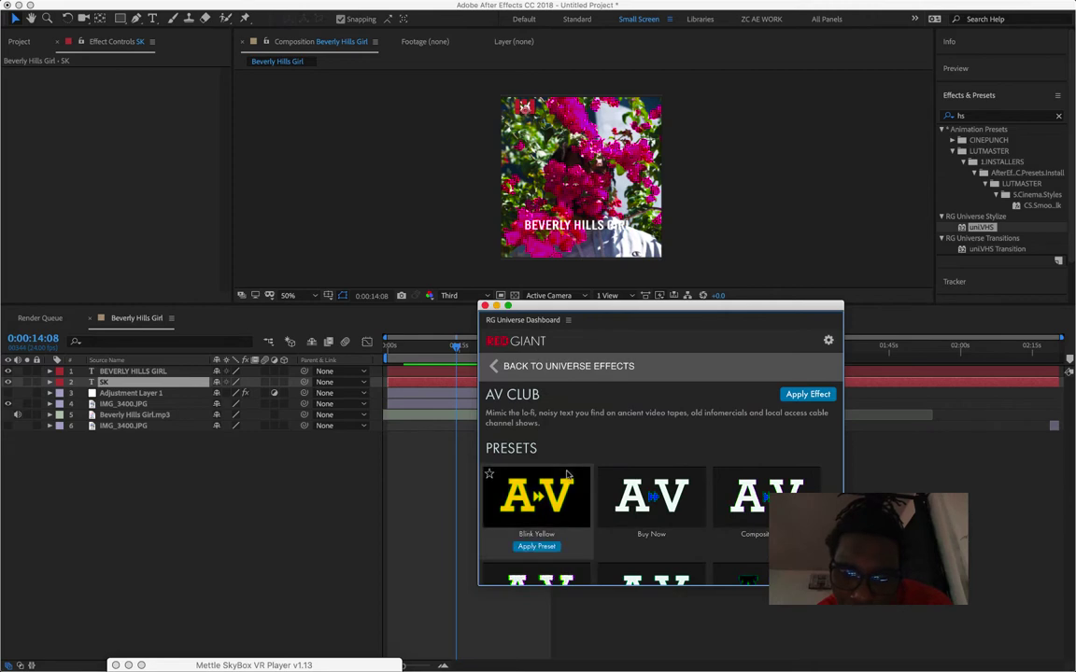
pyautogui.scroll(-3, 566, 476)
pyautogui.moveTo(666, 397)
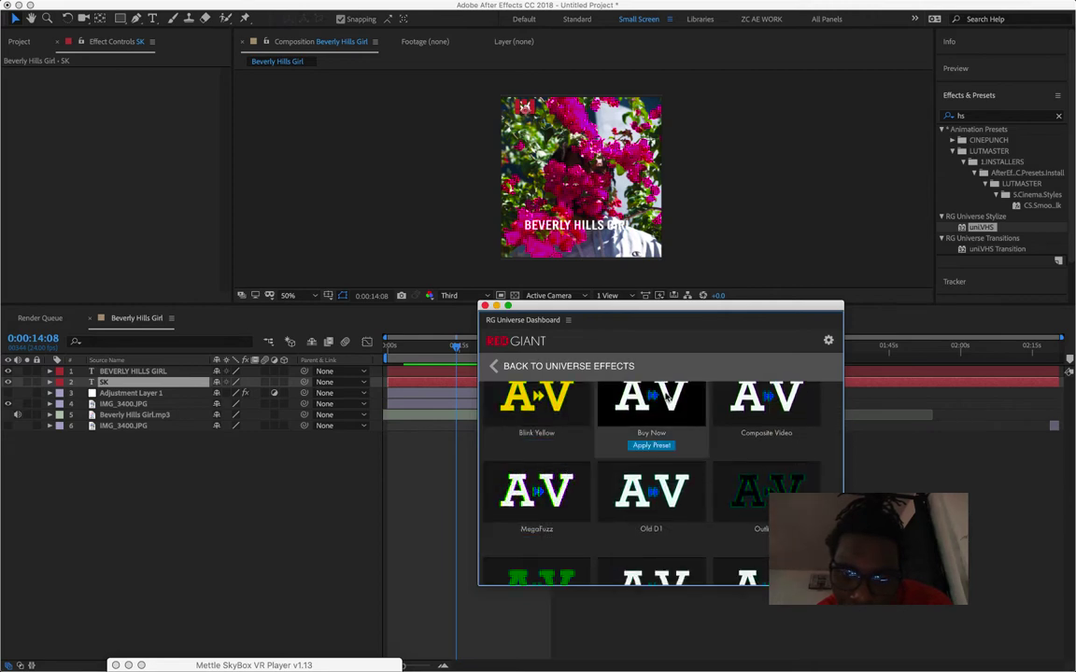
pyautogui.moveTo(541, 397)
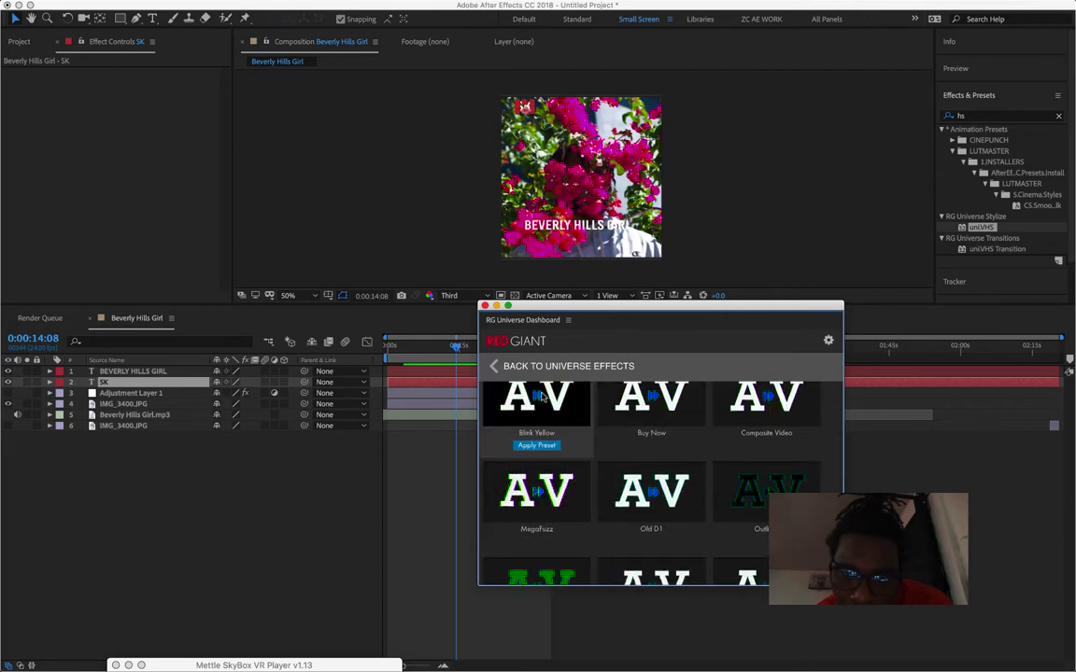
pyautogui.click(531, 446)
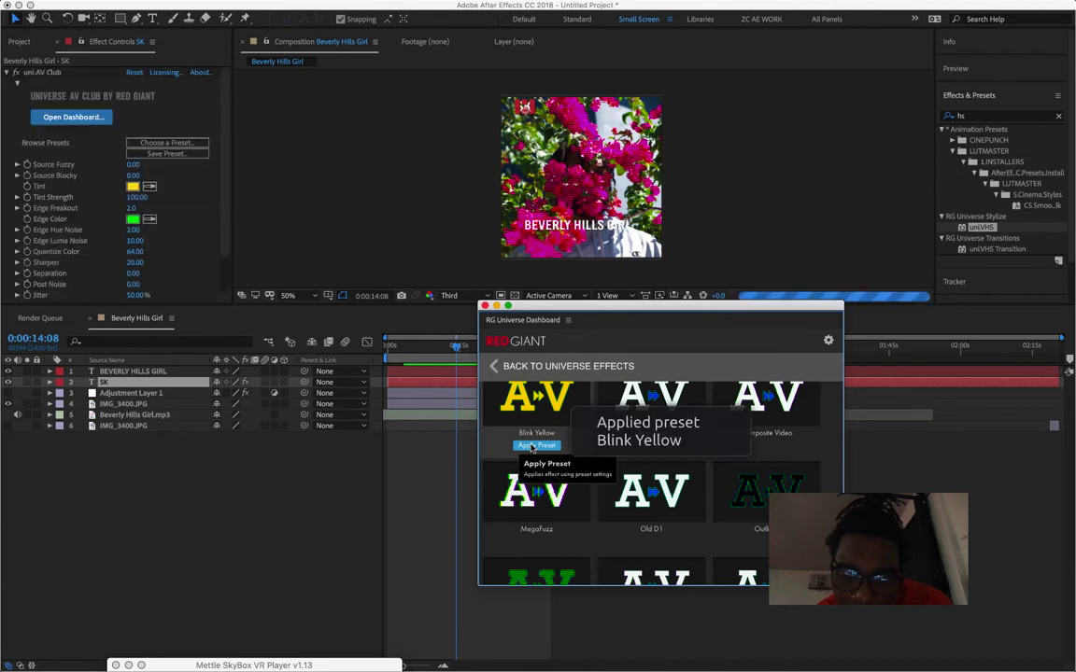
pyautogui.click(497, 306)
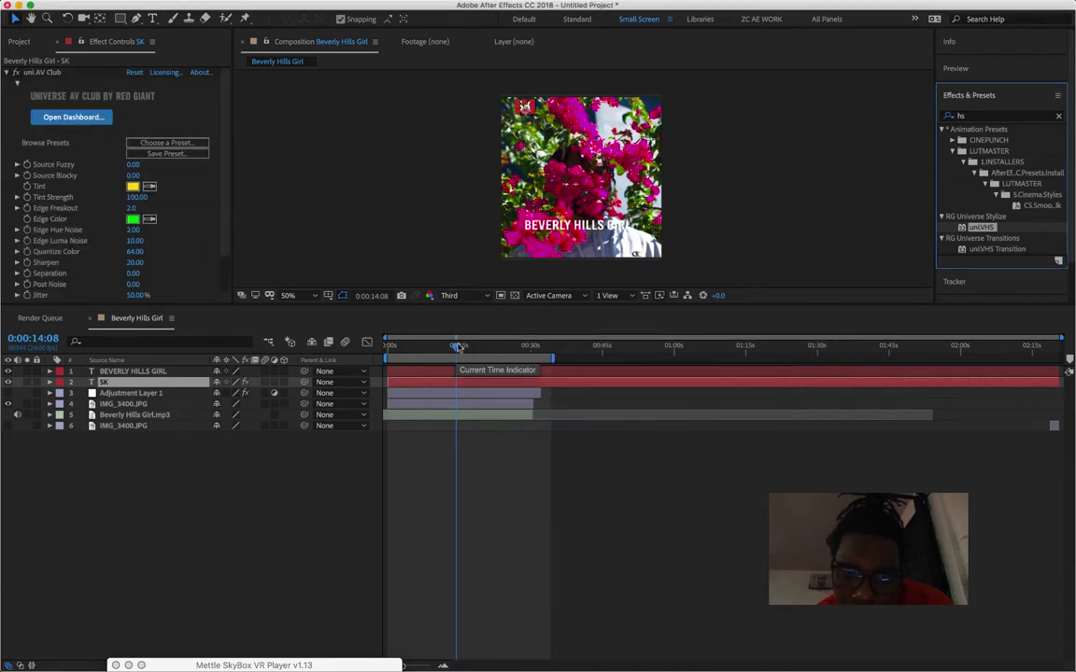
# Preview the composition from 0:00:00:00 to check the glitchy SK and title, then show Mission Control.
pyautogui.moveTo(457, 347); pyautogui.dragTo(362, 333)
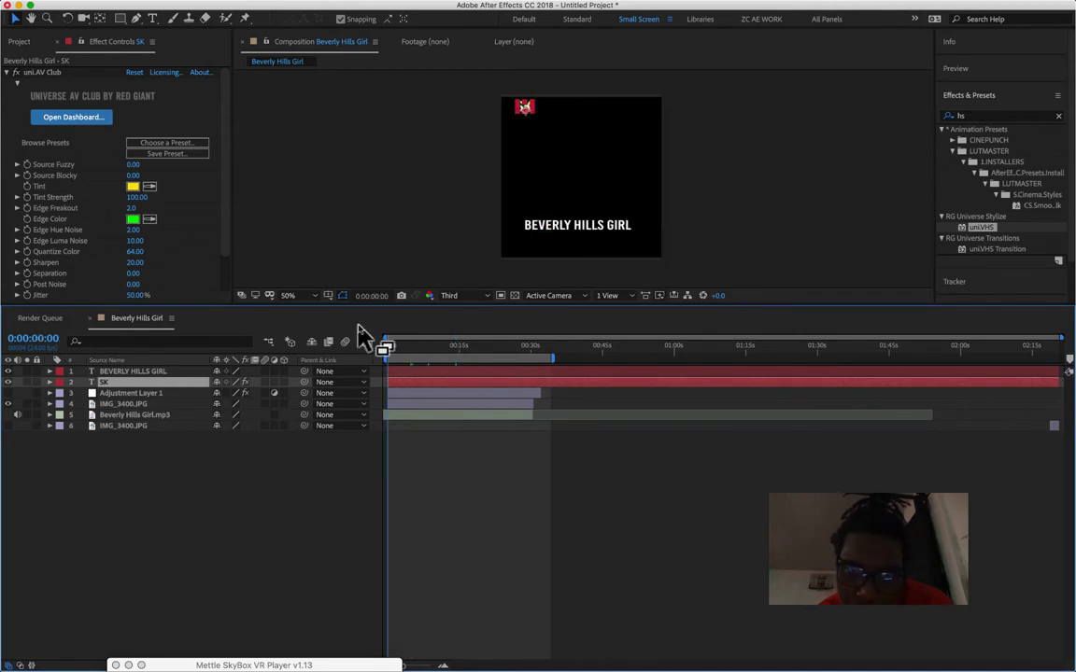
pyautogui.press('space')
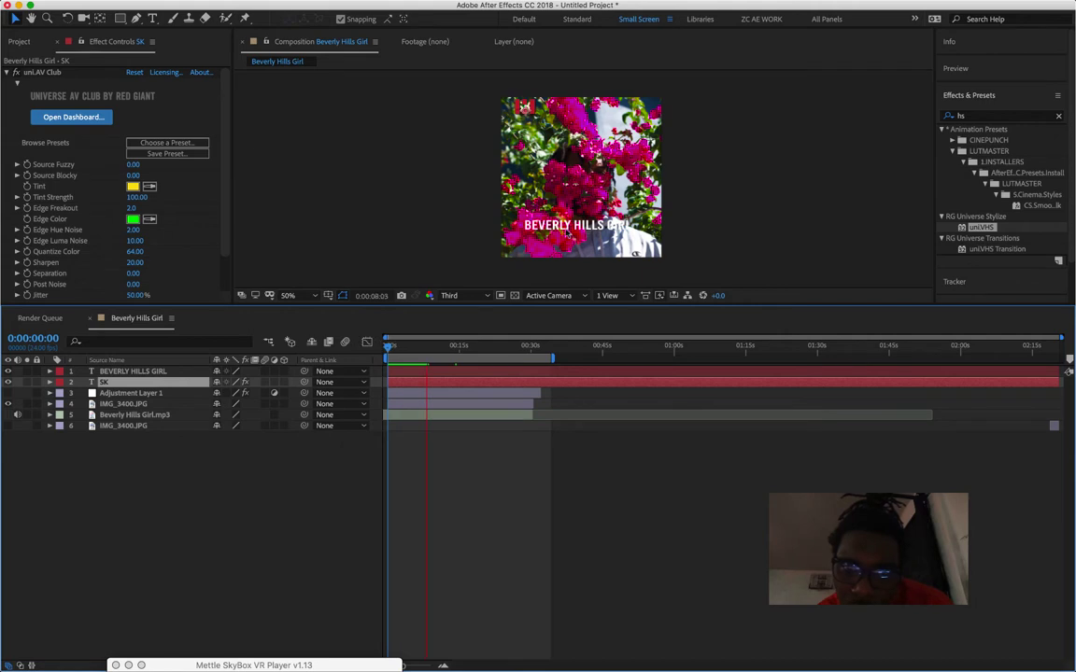
pyautogui.press('space')
pyautogui.press('space')
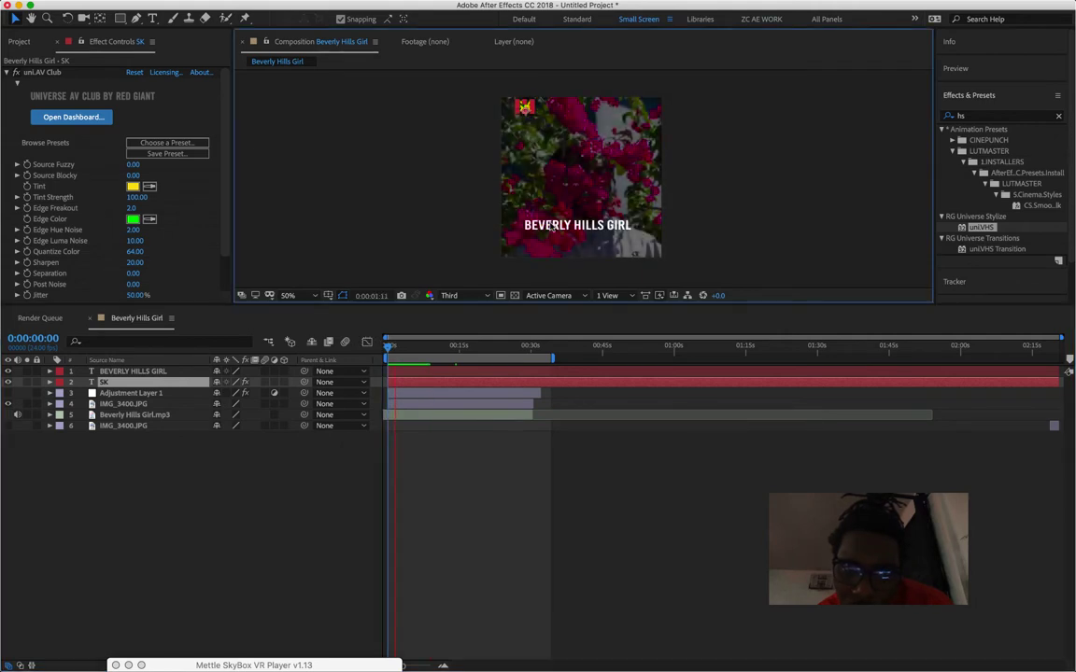
pyautogui.press('space')
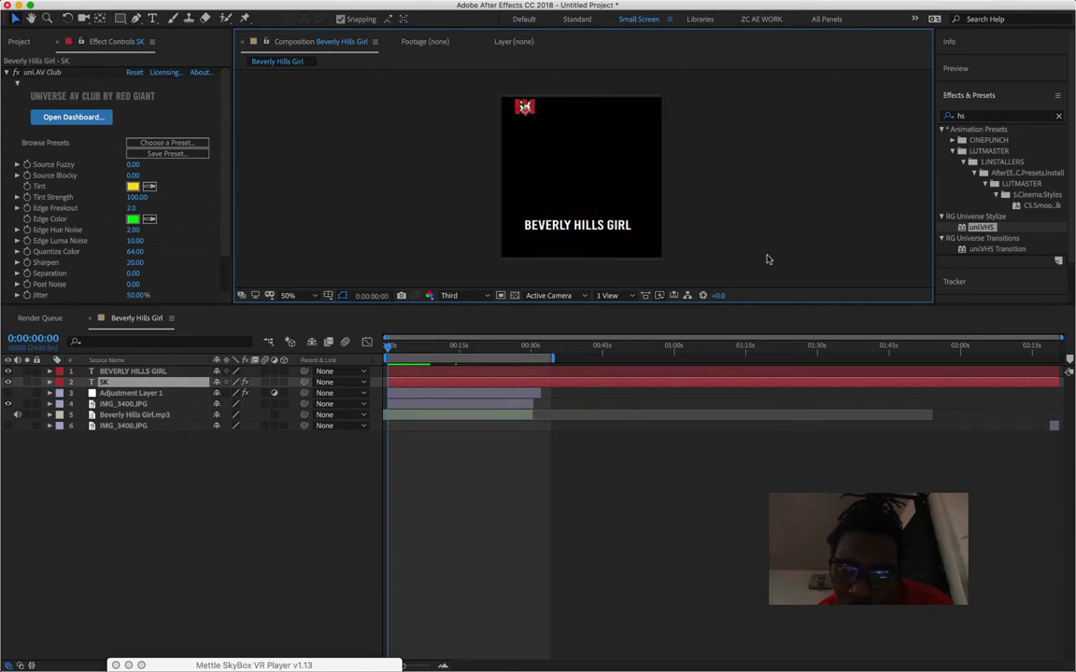
pyautogui.hotkey('ctrl', 'Up')
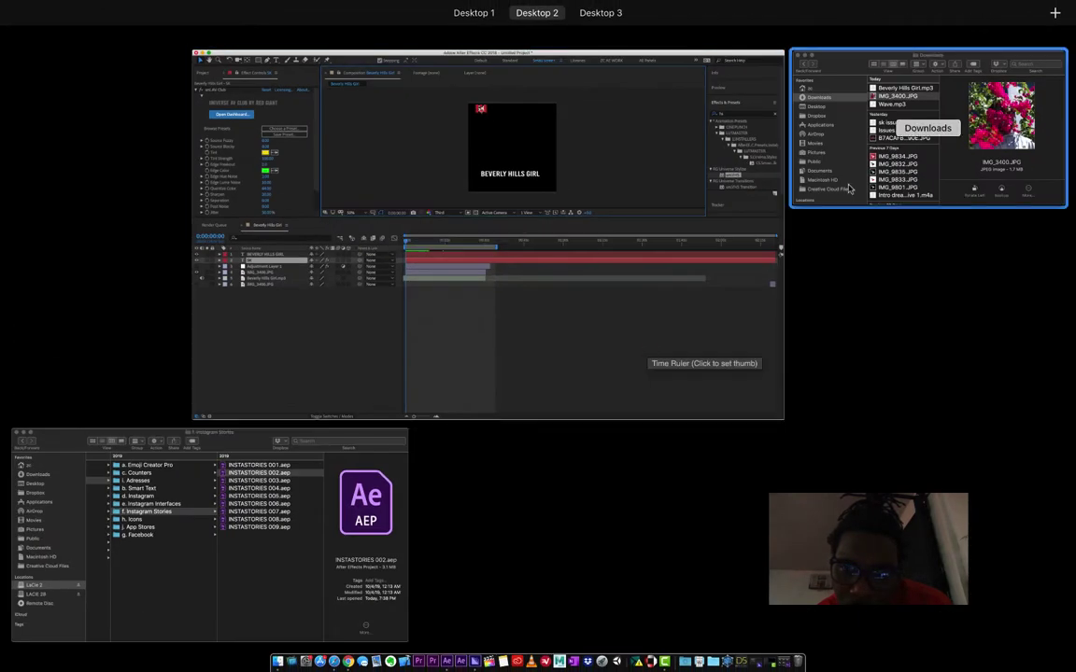
# Minimize the Downloads and Instagram Stories Finder windows to return to After Effects.
pyautogui.click(849, 188)
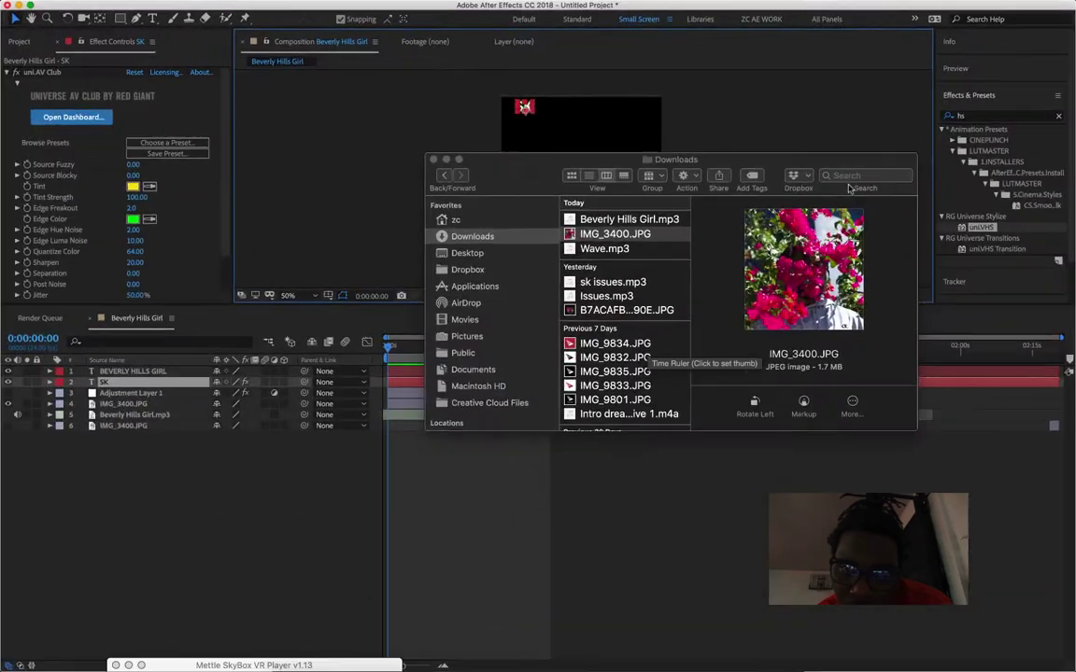
pyautogui.click(446, 160)
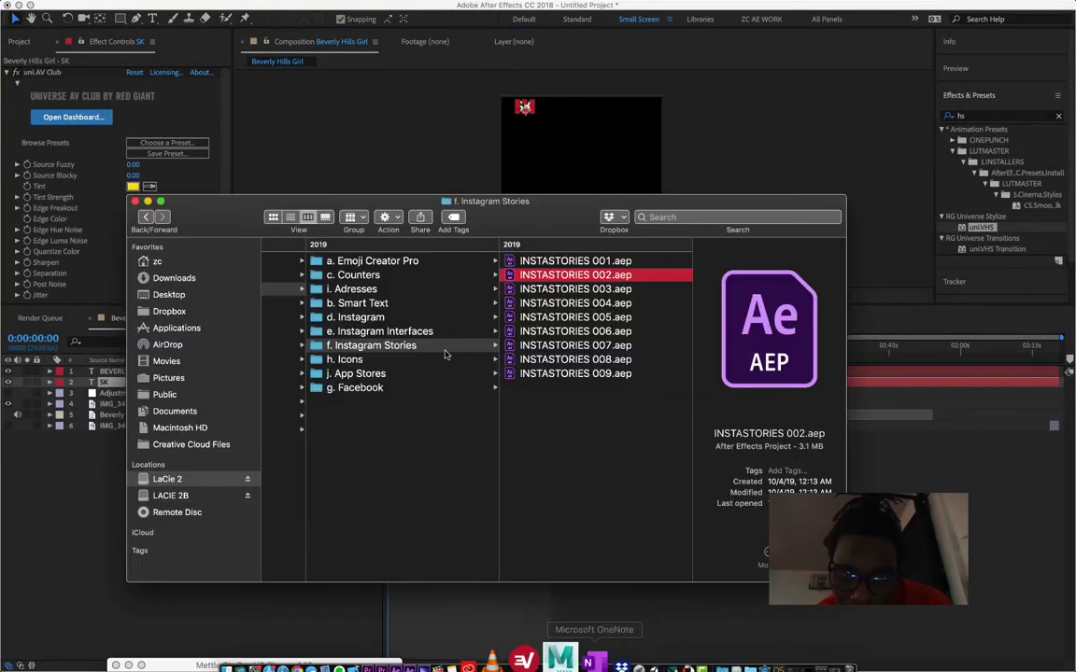
pyautogui.click(147, 202)
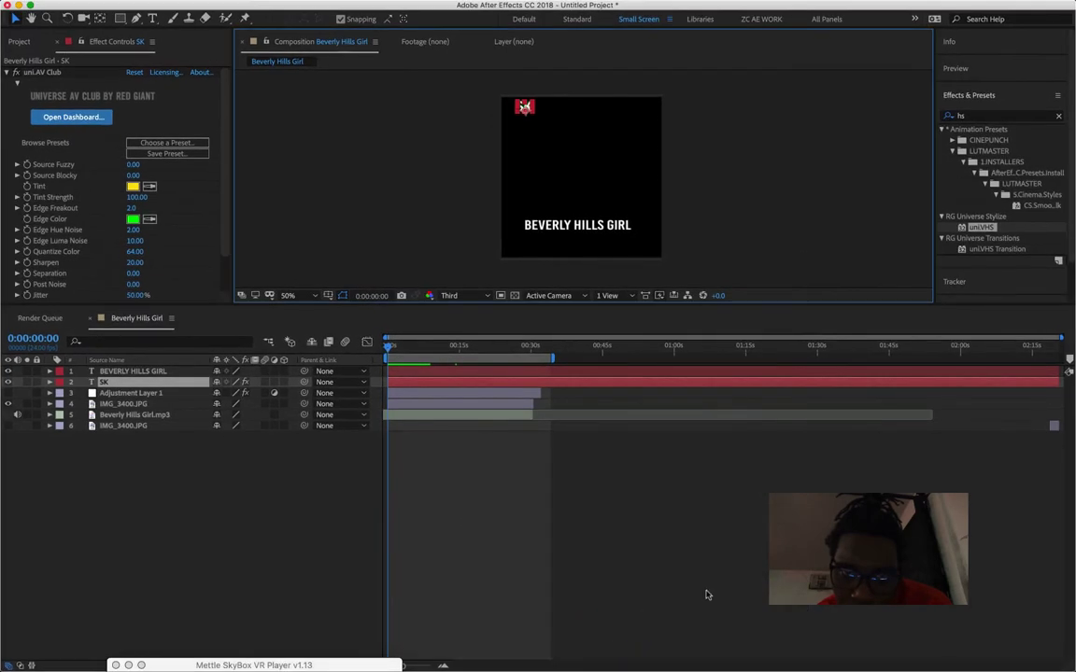
# Clear the 'hs' preset search, reopen the RG Universe Dashboard, and select the BEVERLY HILLS GIRL layer.
pyautogui.click(1059, 122)
pyautogui.click(1058, 118)
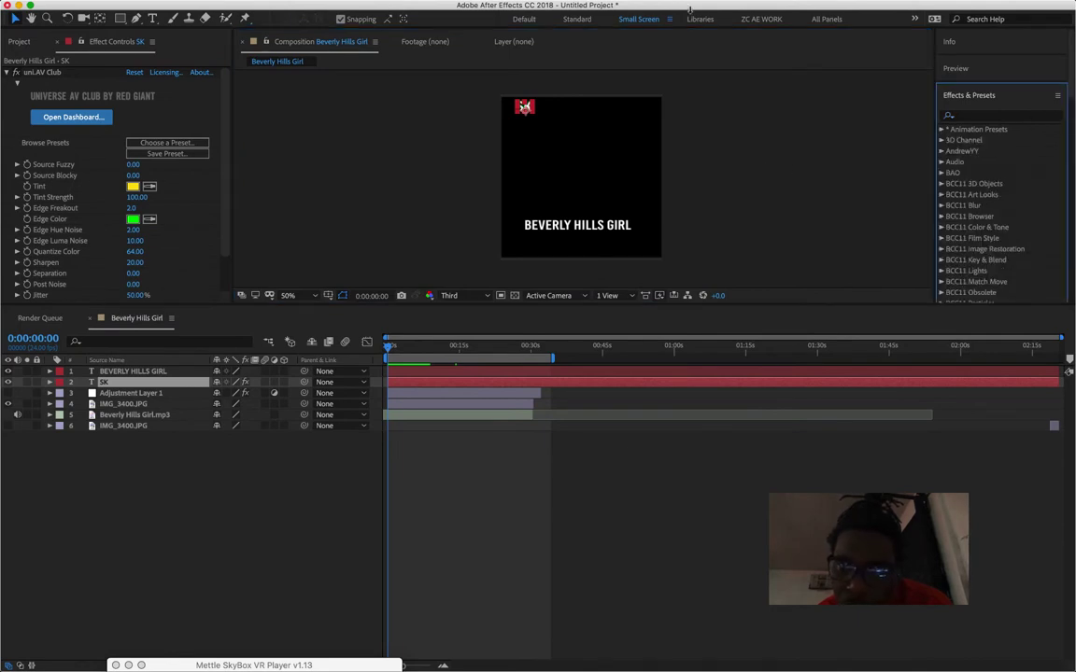
pyautogui.click(381, 6)
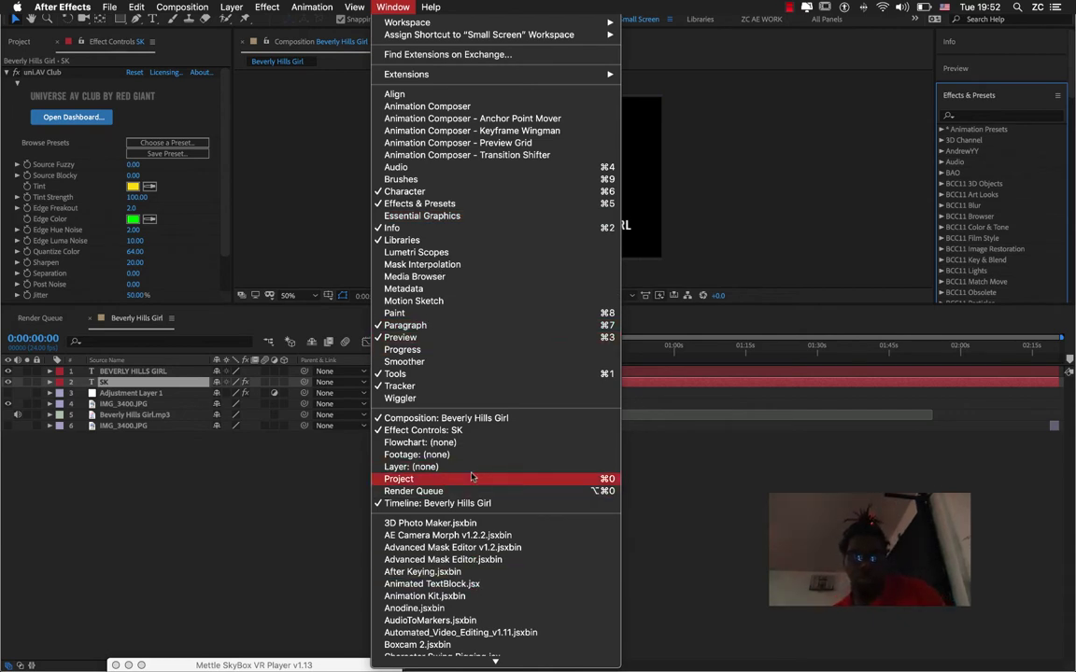
pyautogui.moveTo(541, 75)
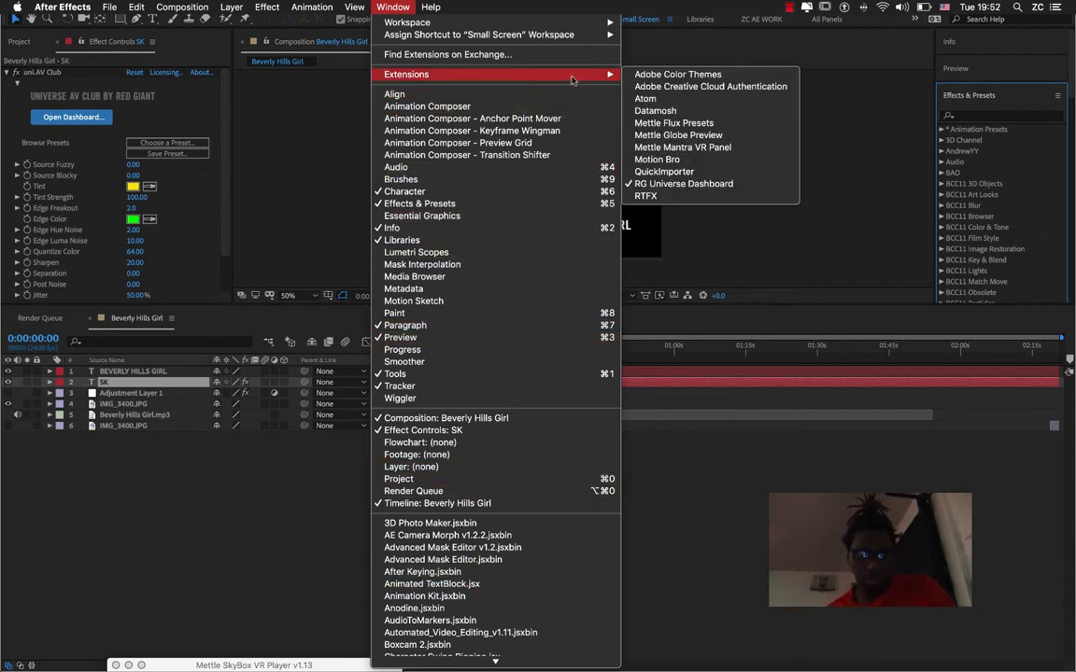
pyautogui.click(694, 184)
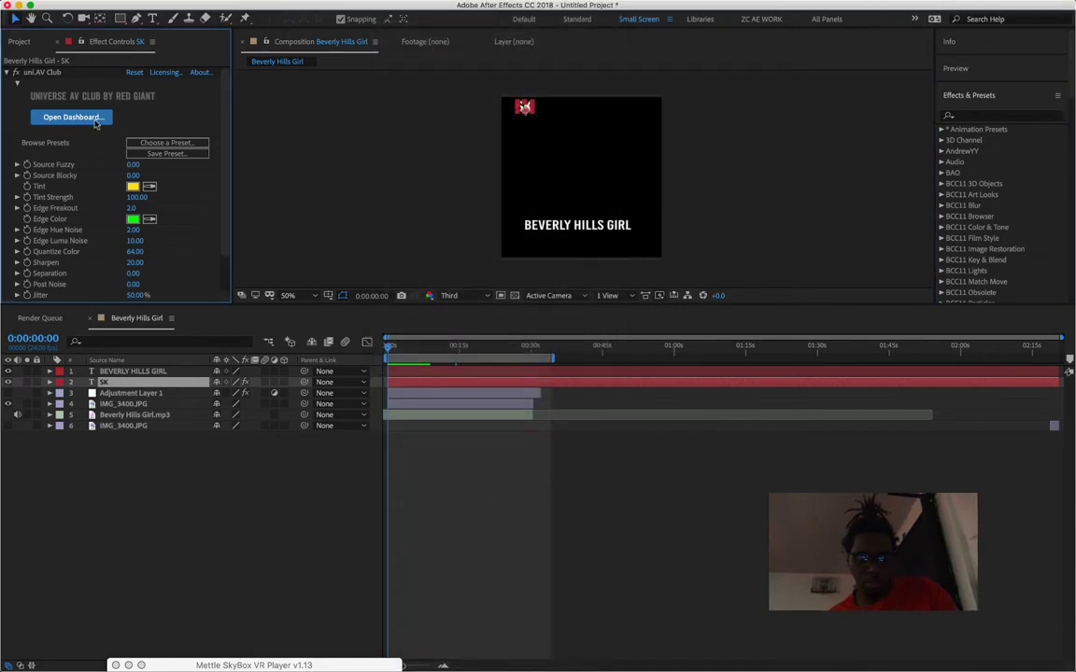
pyautogui.click(537, 228)
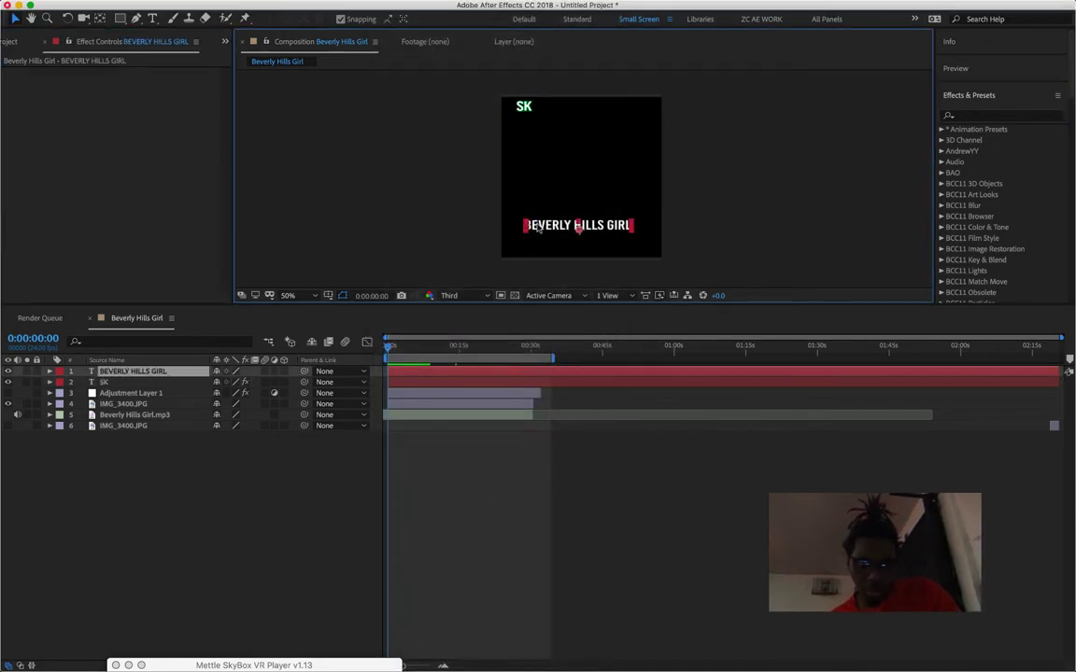
# Apply Red Giant's uni.Luster effect from RG Universe Stylize to the BEVERLY HILLS GIRL title.
pyautogui.rightClick(538, 228)
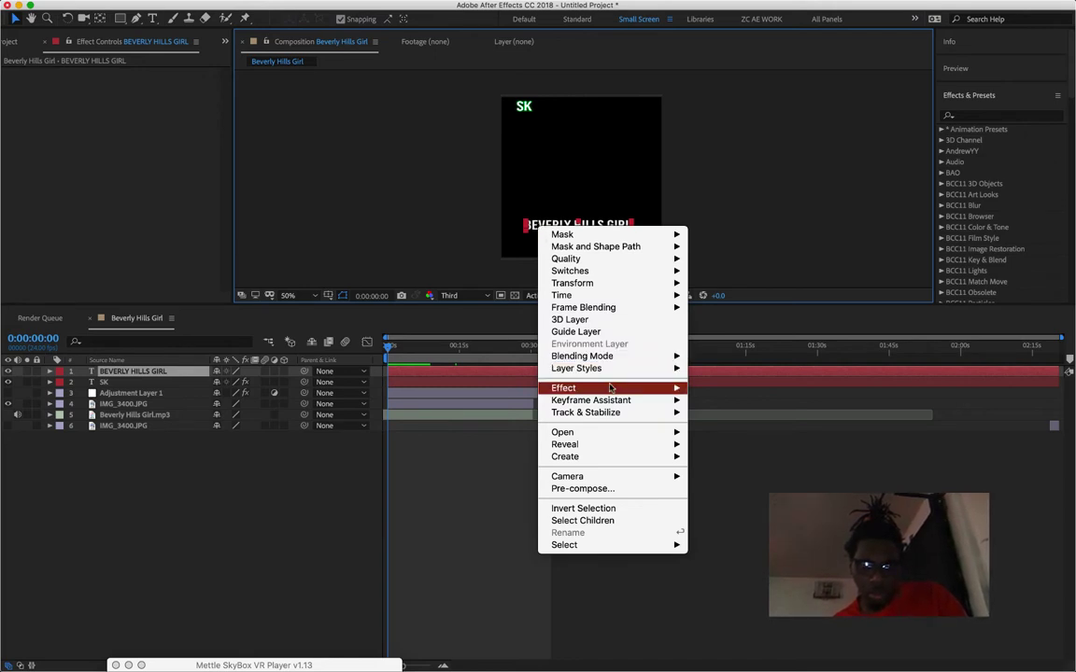
pyautogui.moveTo(598, 387)
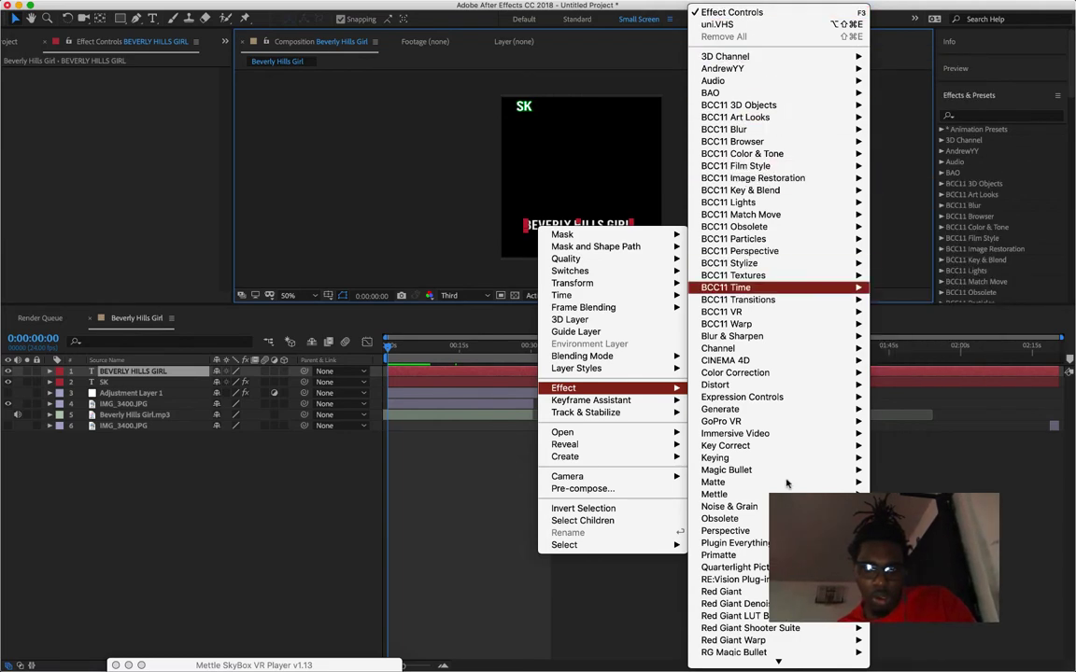
pyautogui.scroll(-1, 786, 482)
pyautogui.scroll(-5, 786, 483)
pyautogui.scroll(-2, 787, 483)
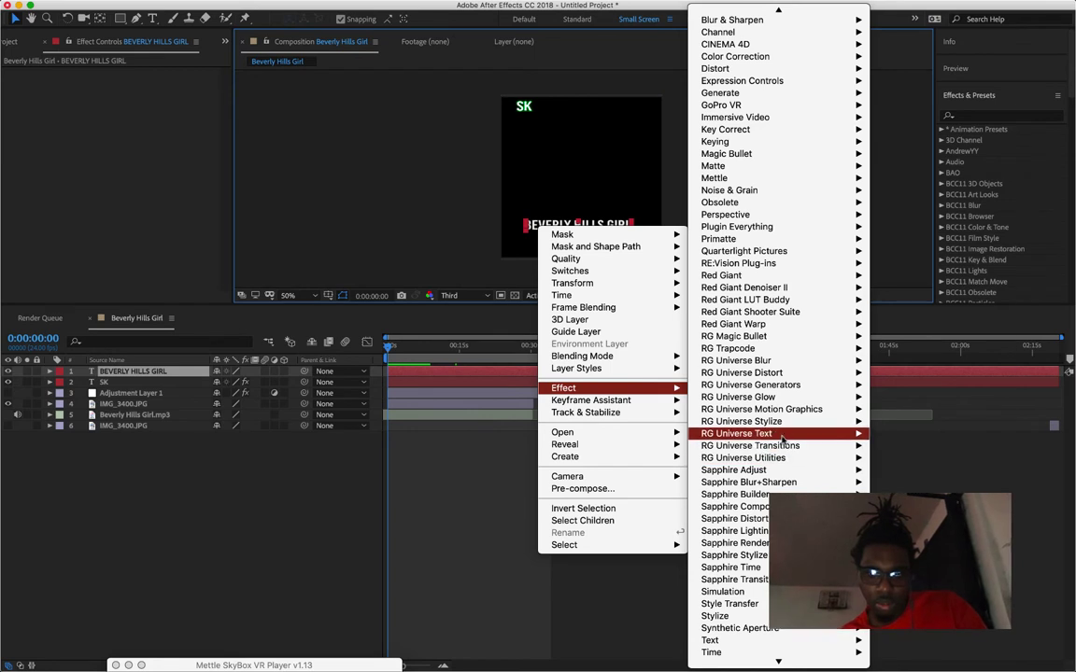
pyautogui.moveTo(789, 437)
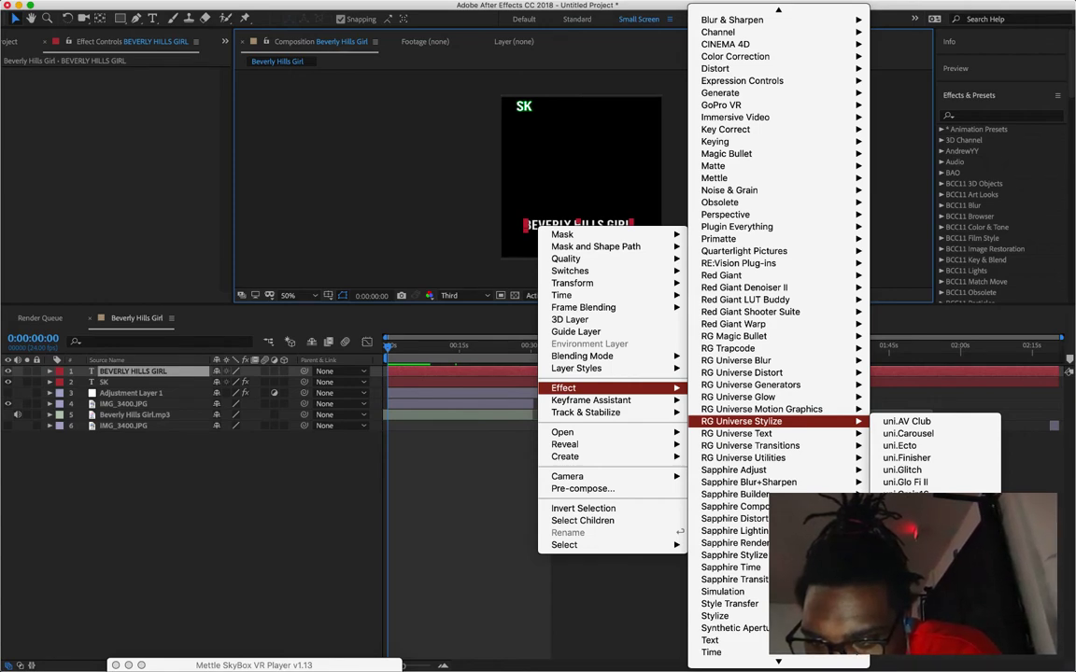
pyautogui.click(905, 531)
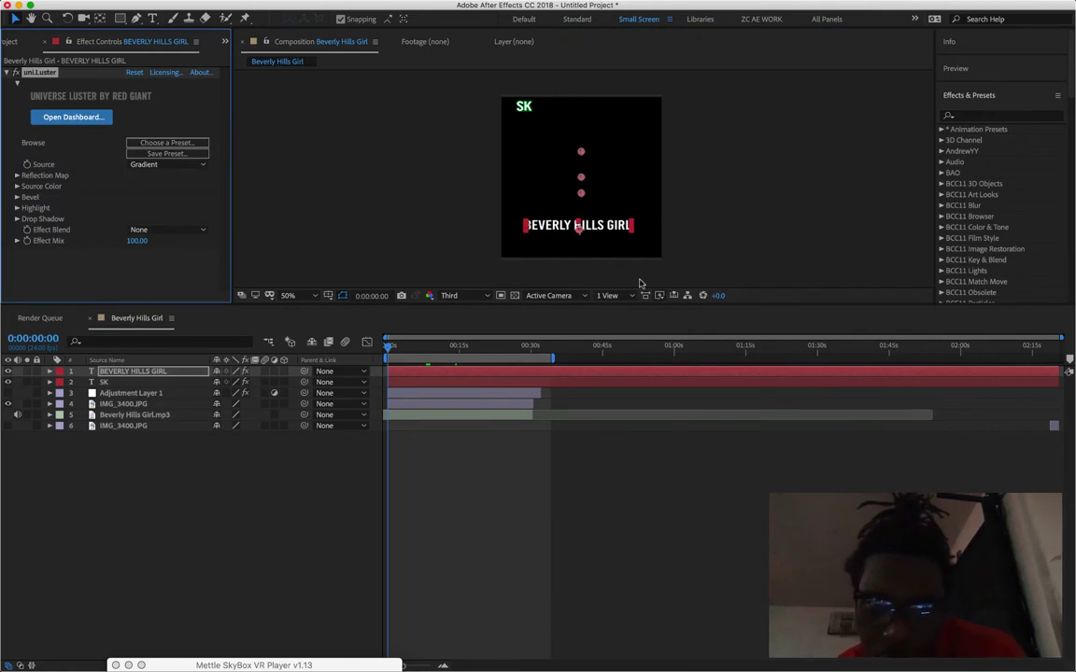
# Apply the uni.AV Club MegaFuzz preset from the Universe Dashboard to the title, then deselect it.
pyautogui.click(93, 119)
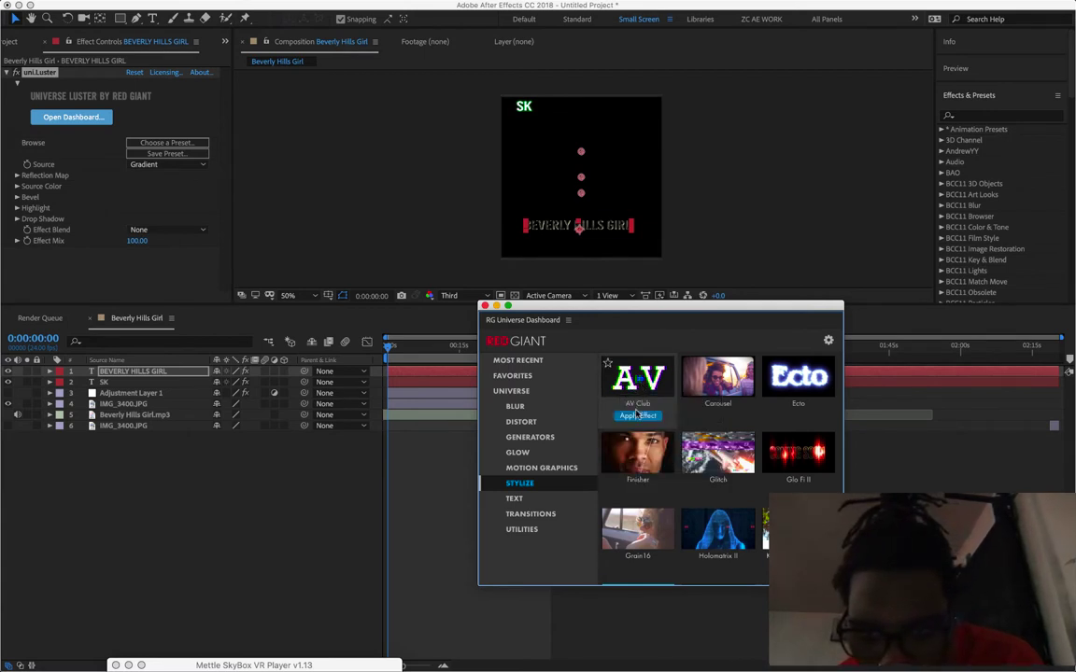
pyautogui.click(638, 414)
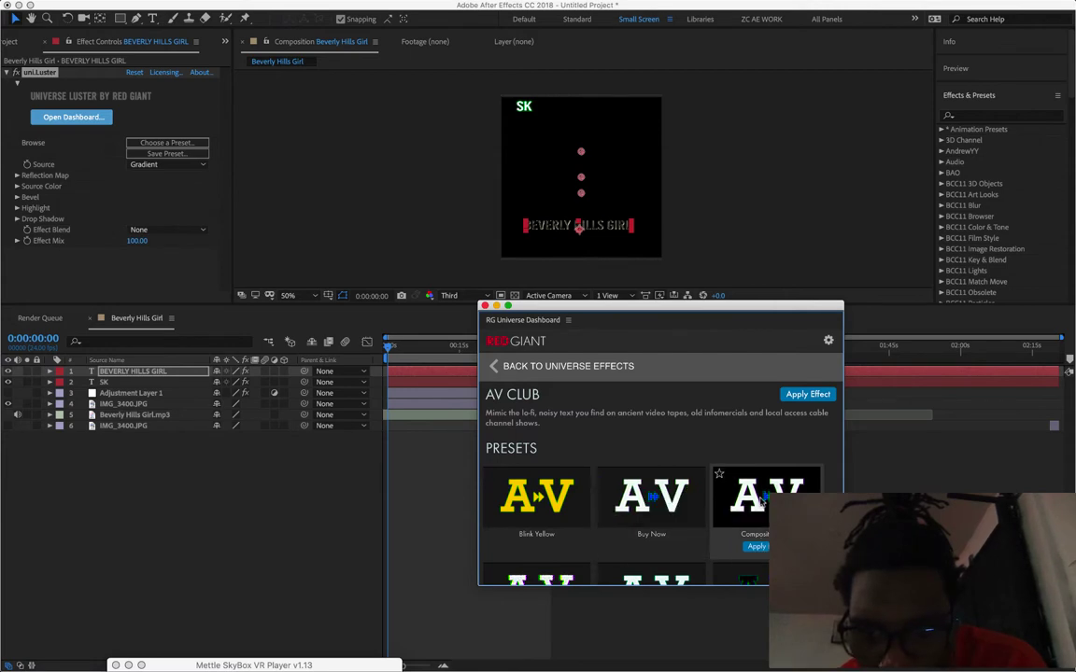
pyautogui.scroll(-1, 761, 501)
pyautogui.scroll(-2, 763, 476)
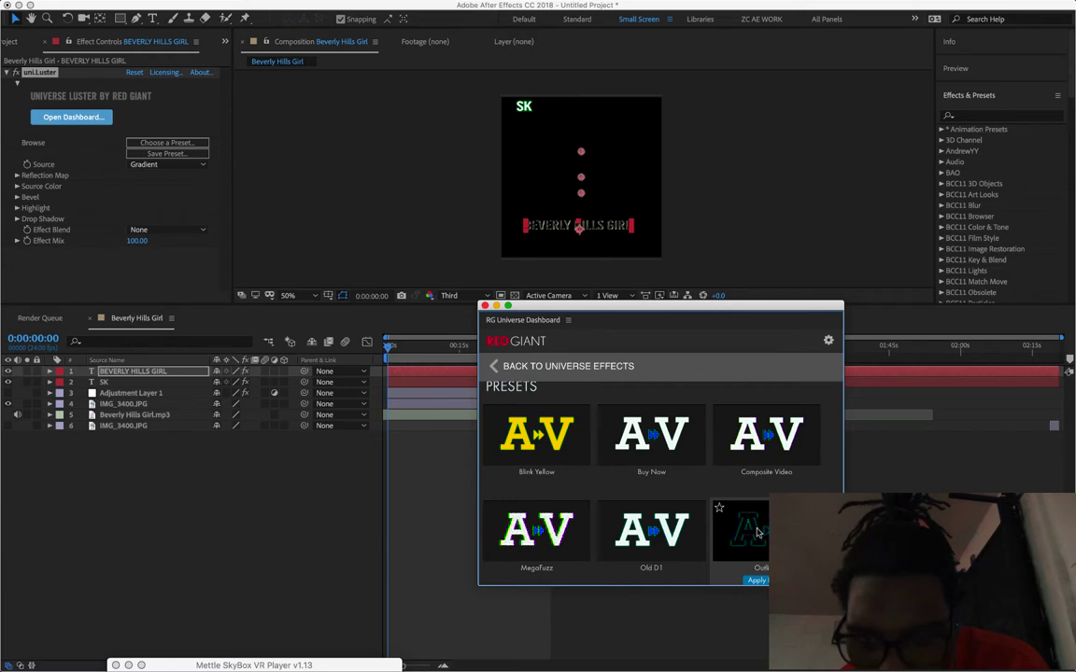
pyautogui.scroll(-1, 639, 529)
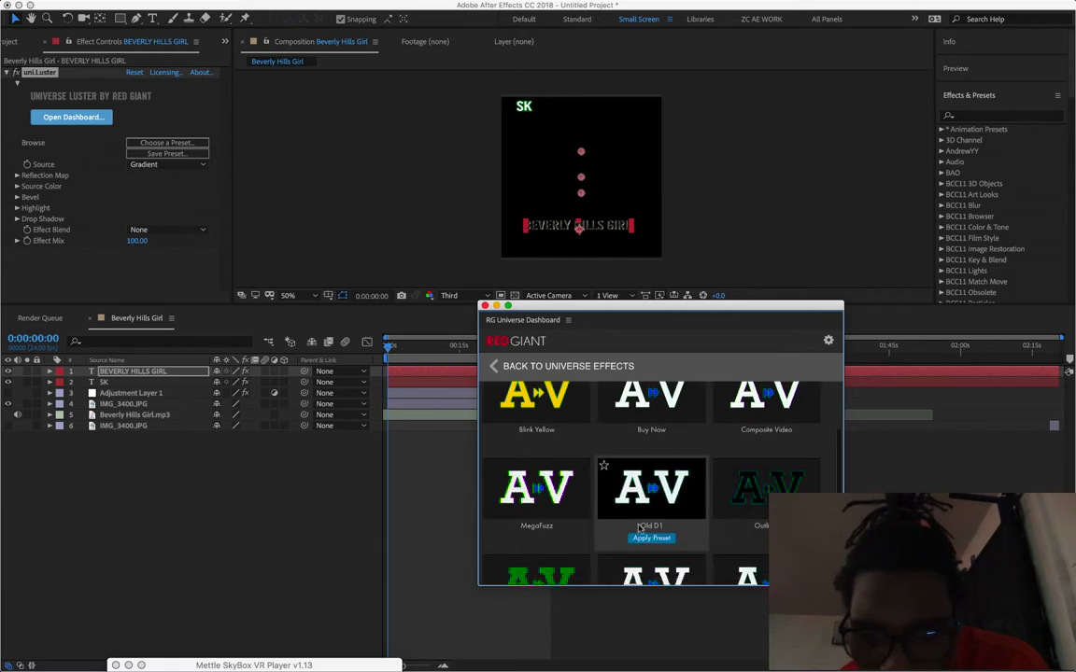
pyautogui.scroll(-1, 640, 528)
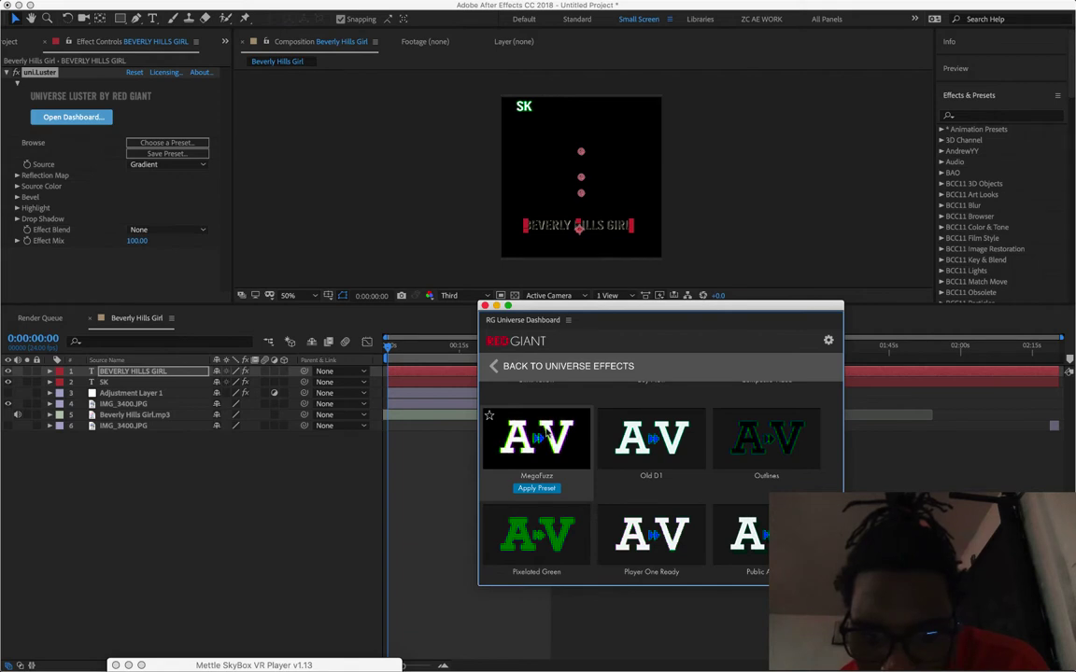
pyautogui.click(537, 489)
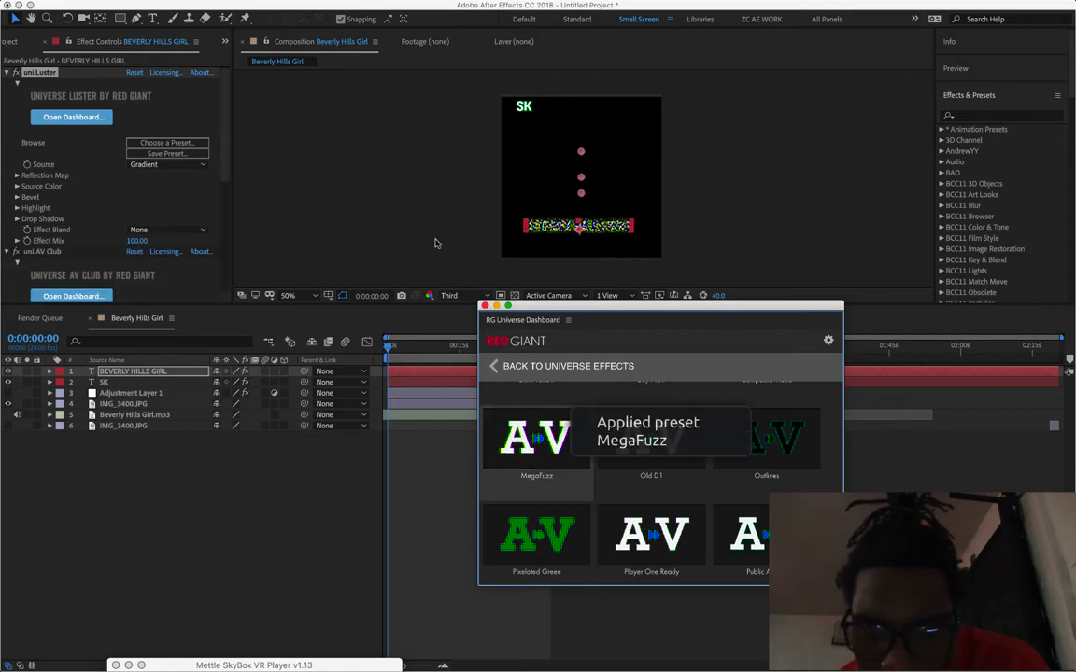
pyautogui.click(482, 255)
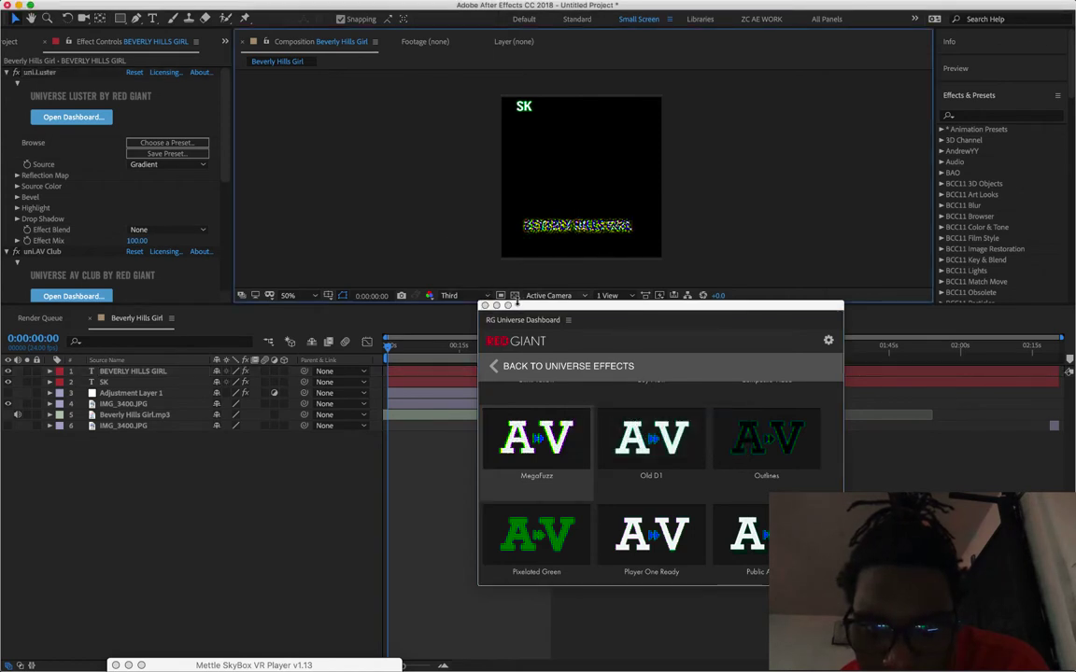
# Move the playhead to 0:00:02:16 and review the MegaFuzz-glitched title over the flower photo.
pyautogui.moveTo(389, 345); pyautogui.dragTo(401, 350)
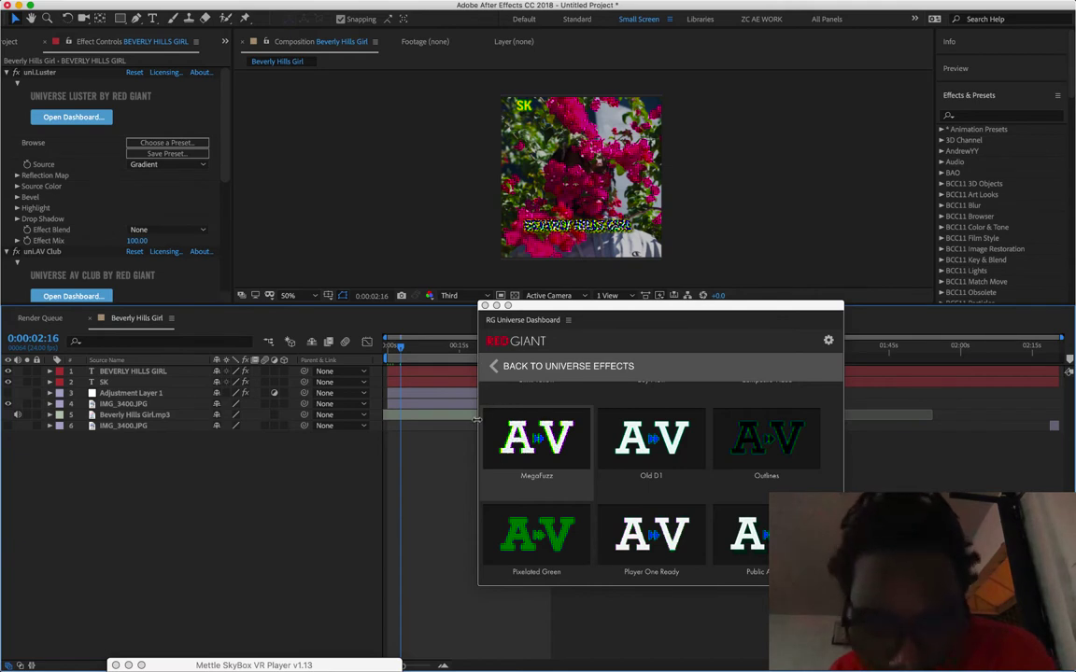
pyautogui.moveTo(635, 466)
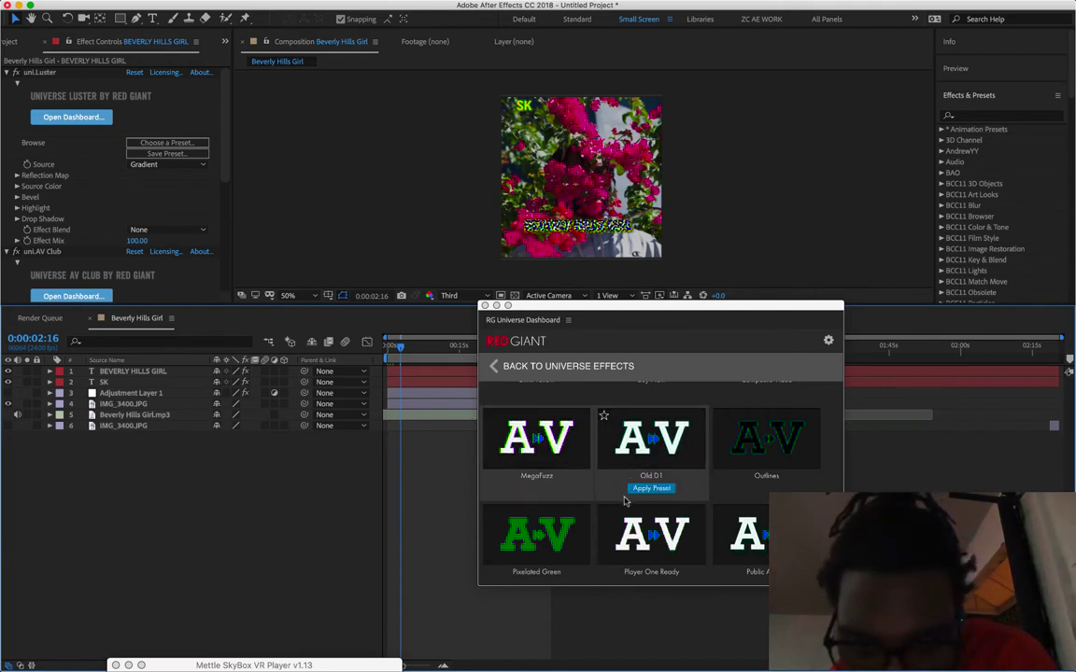
pyautogui.moveTo(650, 541)
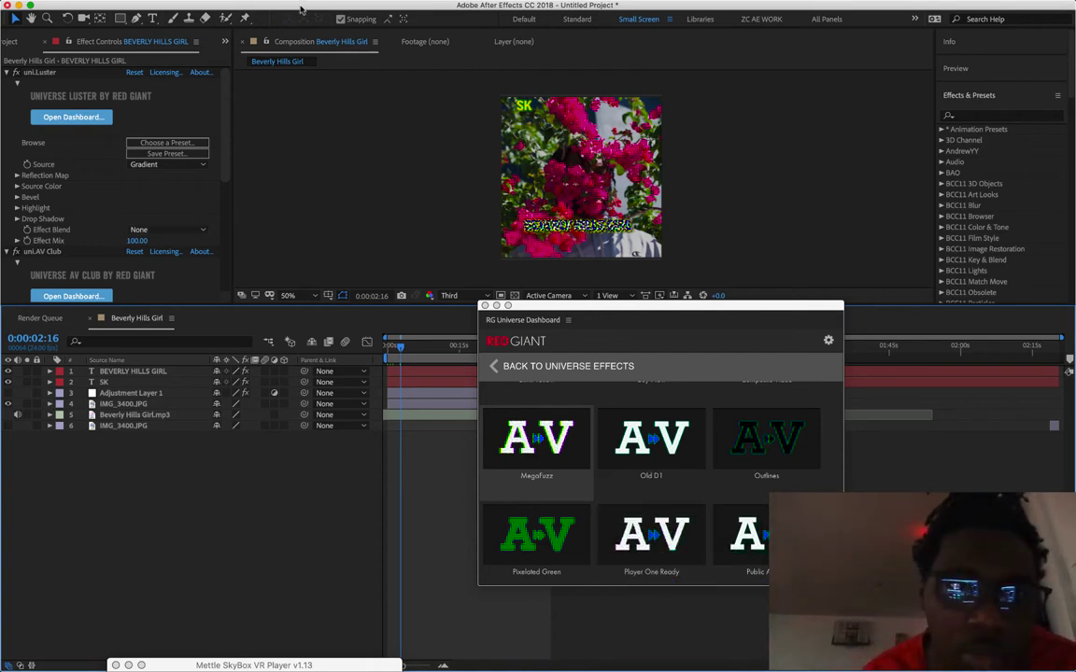
pyautogui.press('Home')
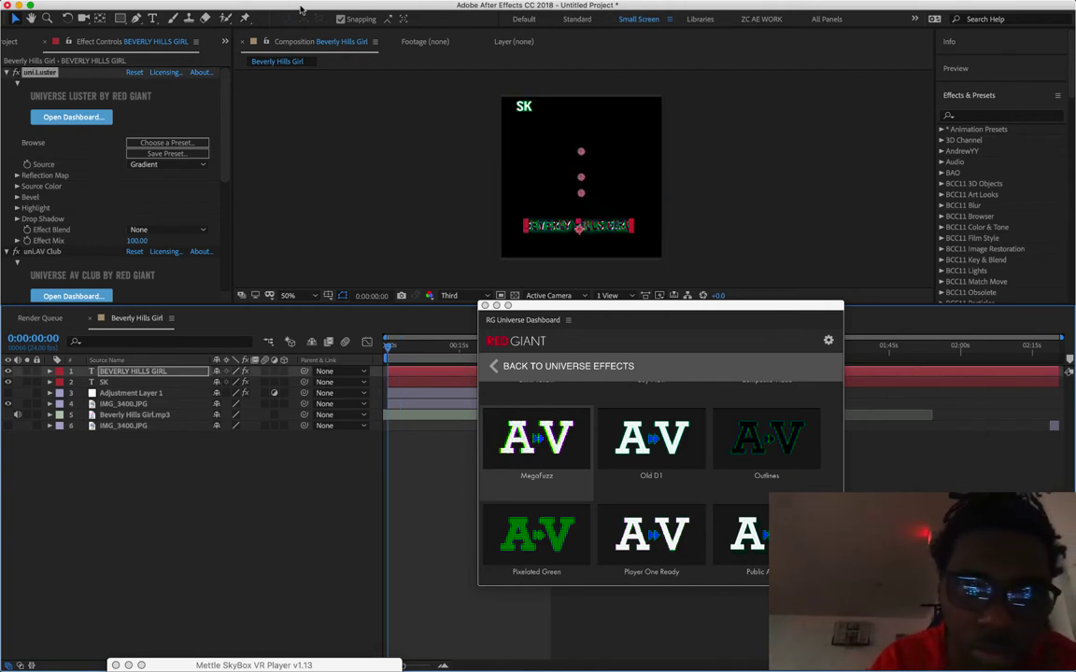
pyautogui.hotkey('ctrl', 'z')
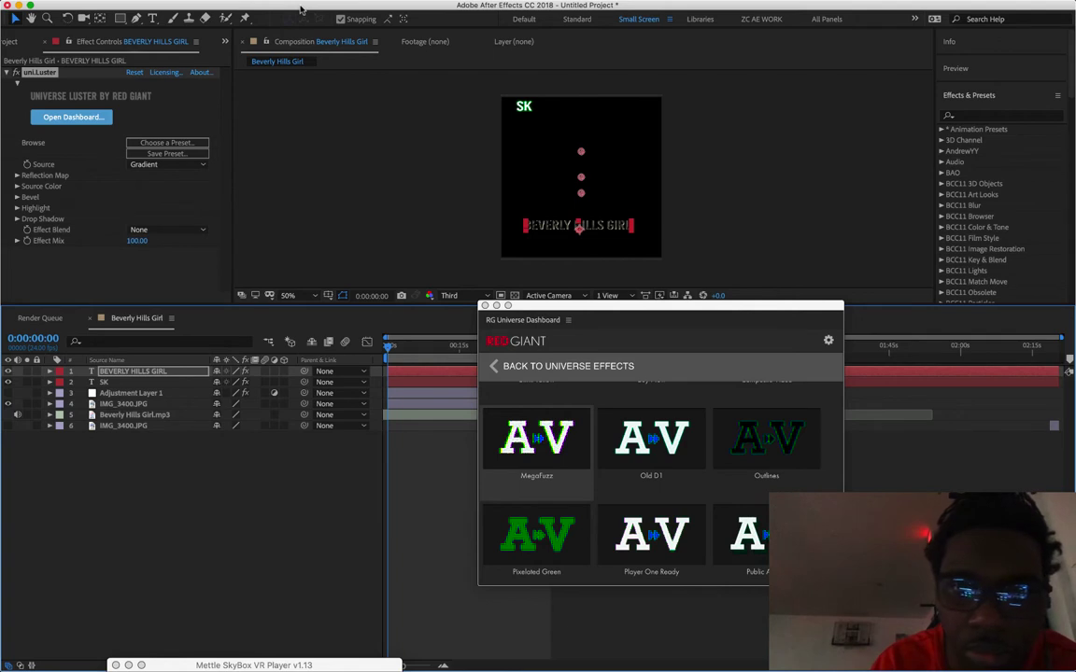
pyautogui.click(42, 79)
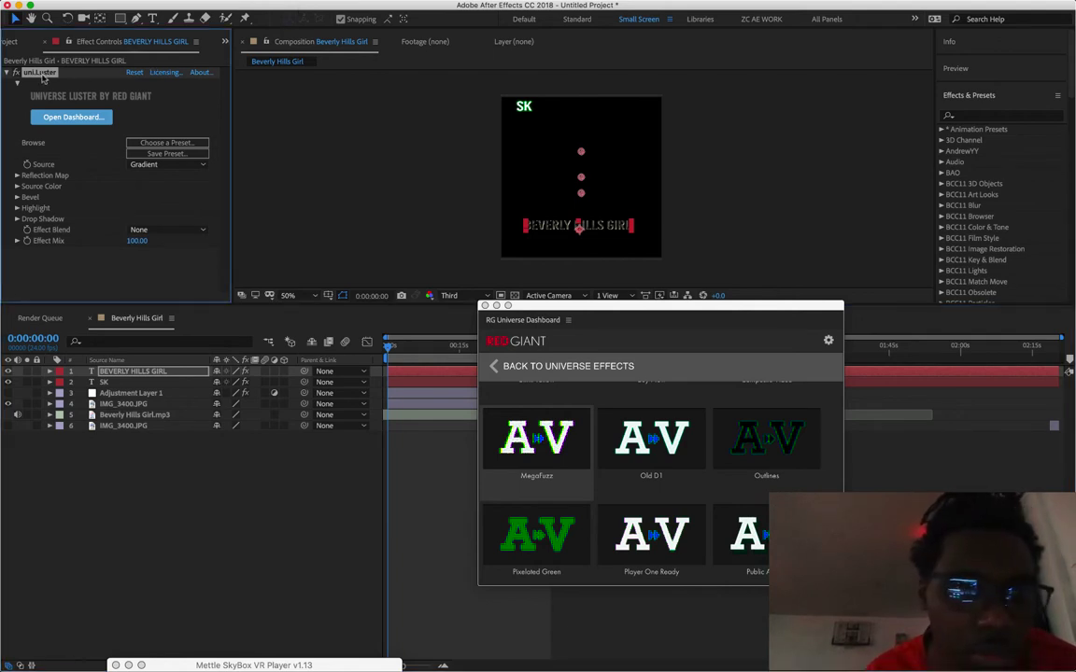
pyautogui.press('Delete')
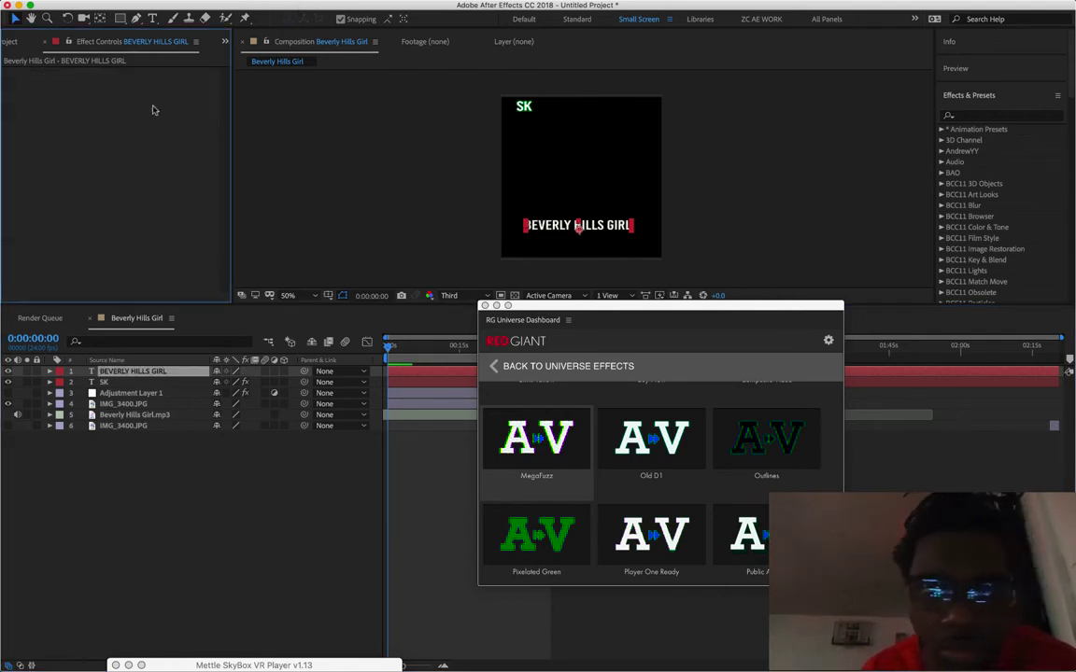
pyautogui.moveTo(565, 489)
pyautogui.moveTo(644, 551)
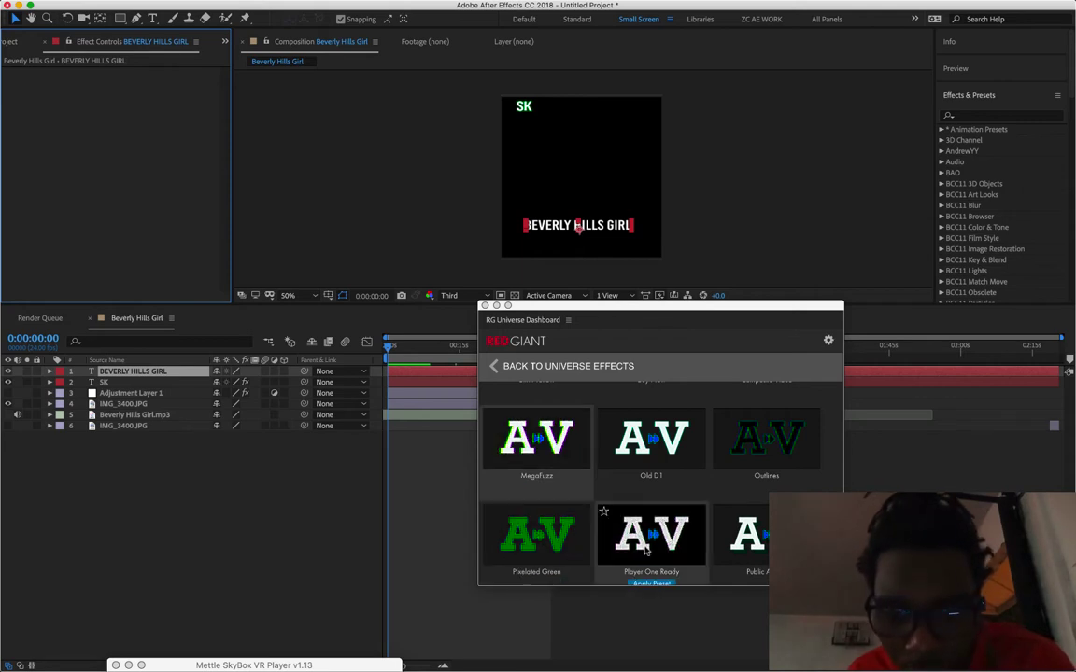
pyautogui.scroll(-3, 645, 551)
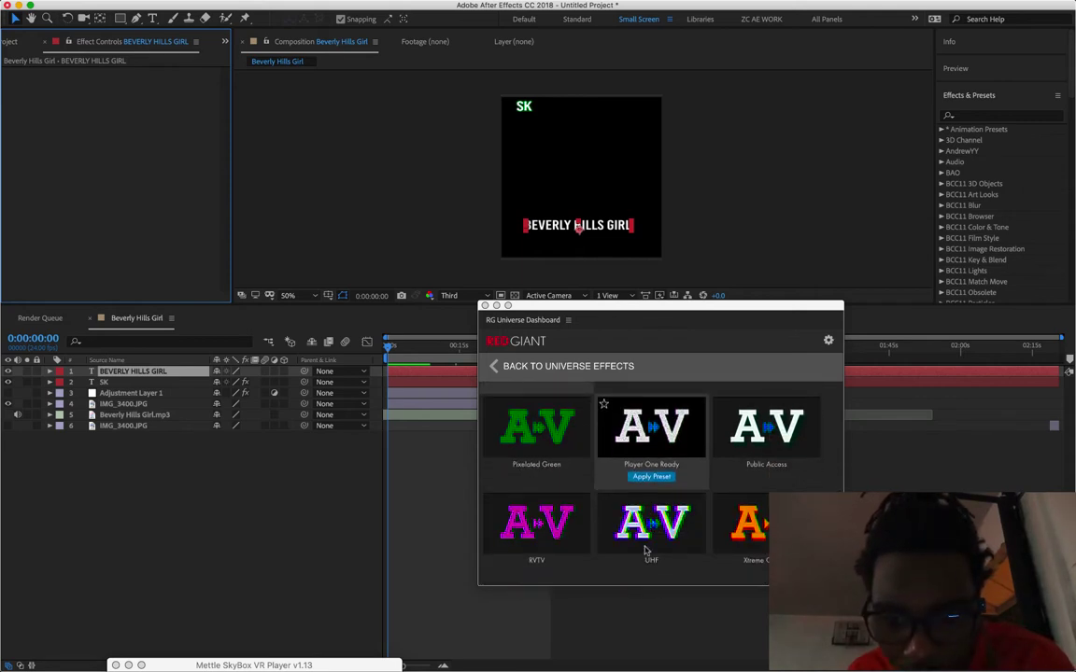
pyautogui.moveTo(658, 518)
pyautogui.click(653, 574)
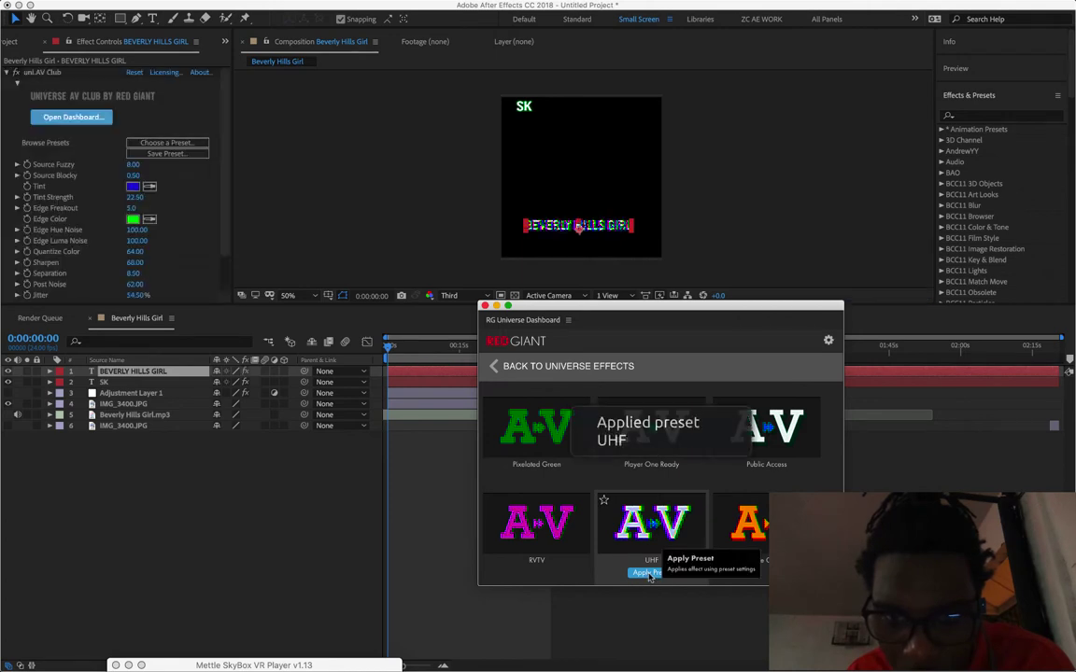
pyautogui.click(483, 306)
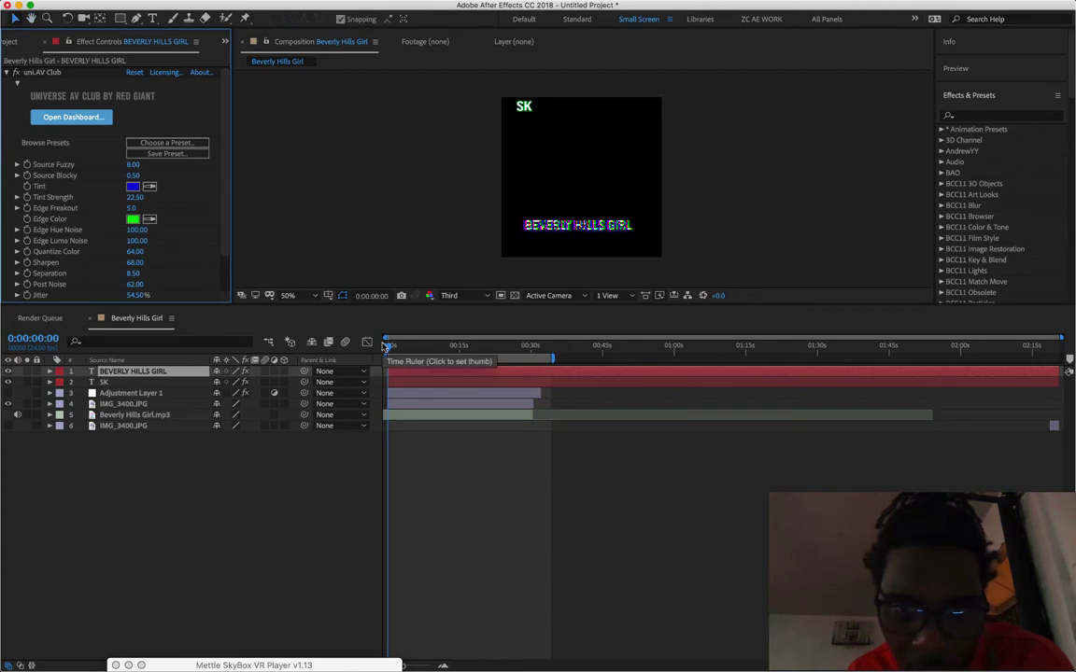
# Play the Beverly Hills Girl preview, then scrub the time ruler through the first seconds.
pyautogui.press('space')
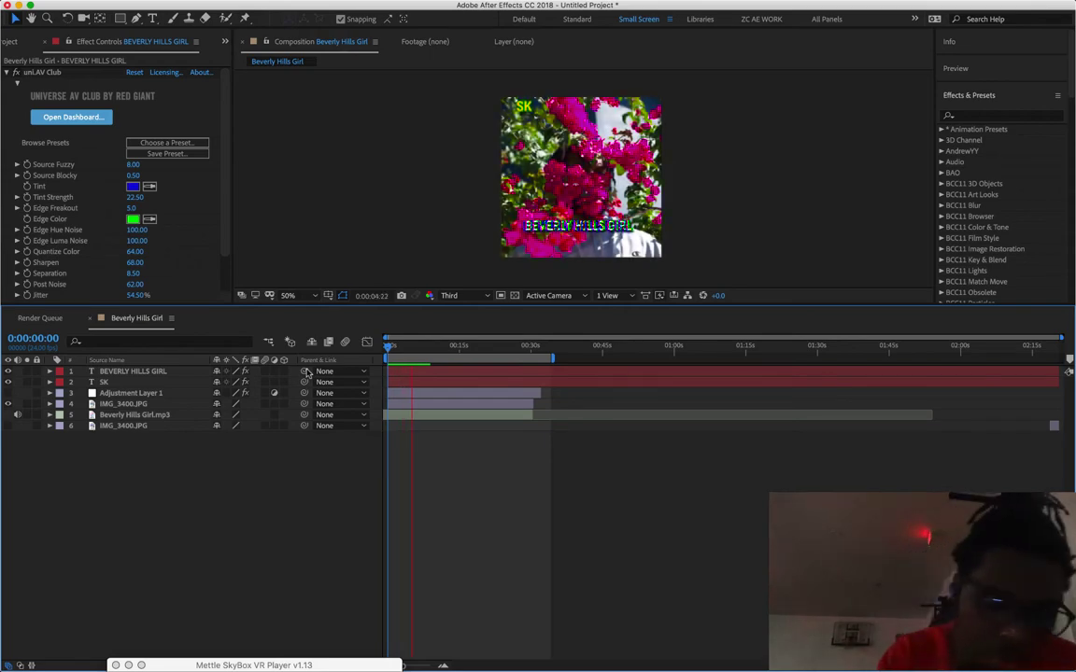
pyautogui.hotkey('ctrl', 'Right')
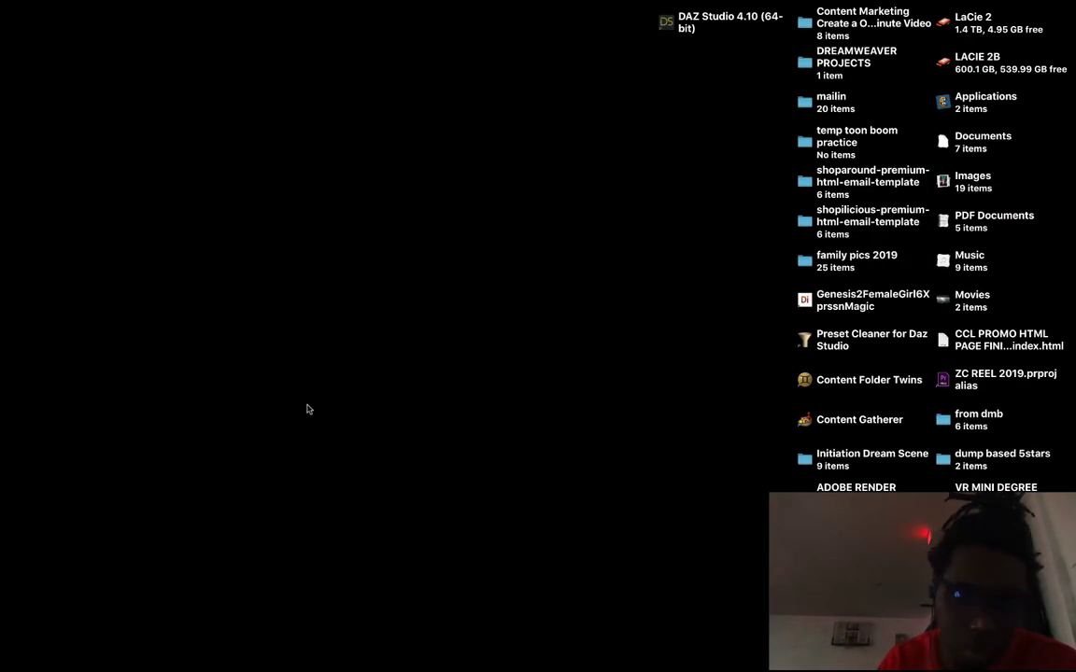
pyautogui.hotkey('ctrl', 'Left')
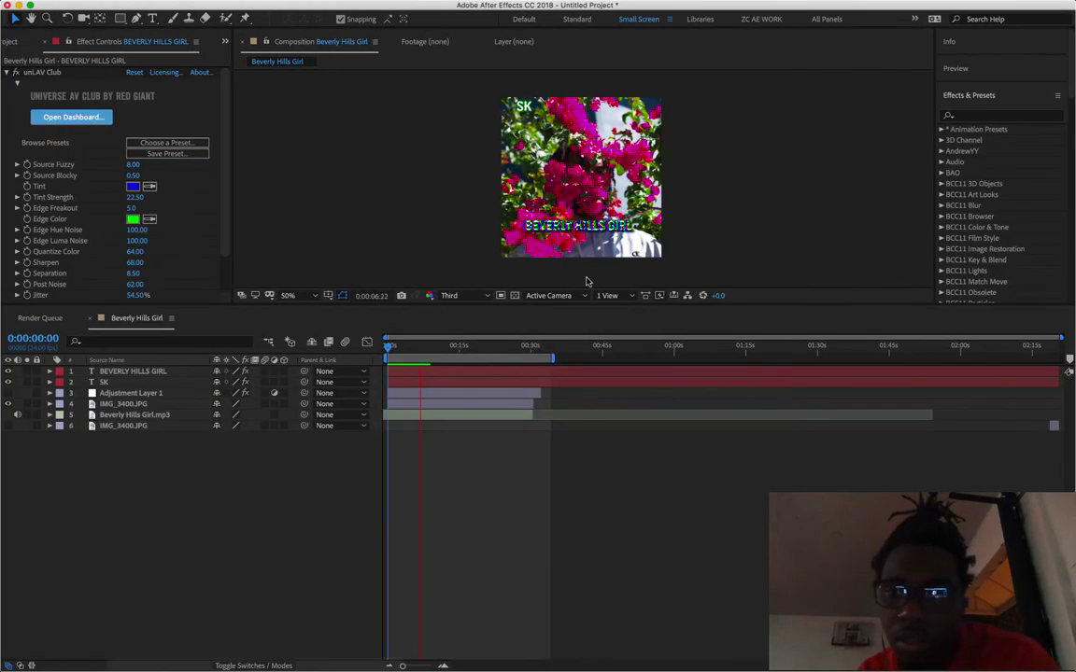
pyautogui.click(388, 346)
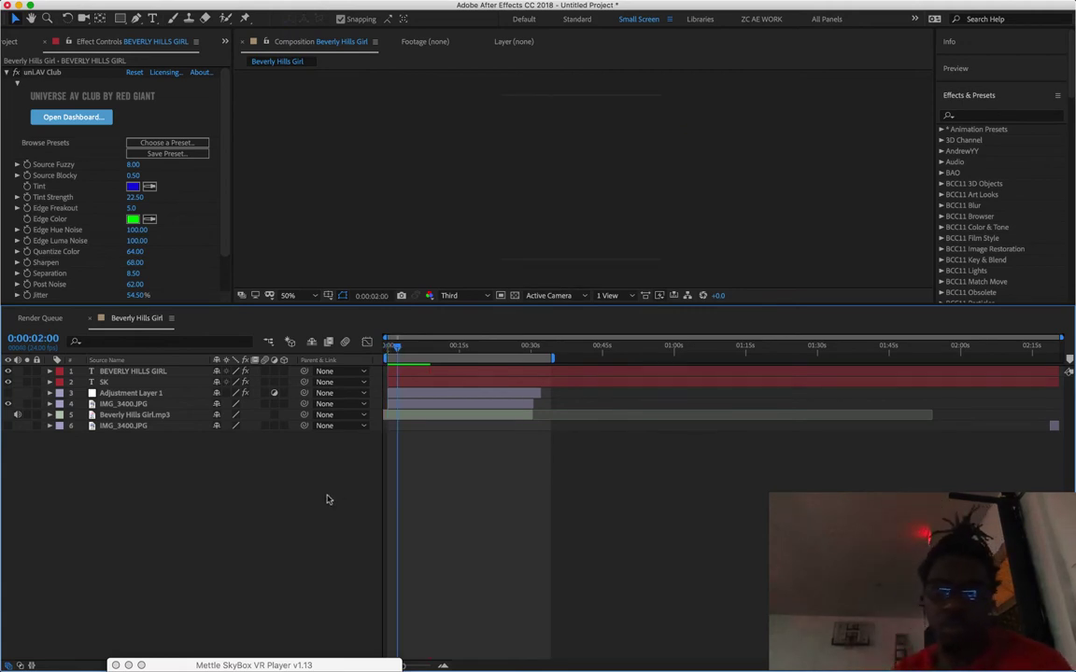
pyautogui.moveTo(399, 351); pyautogui.dragTo(427, 349)
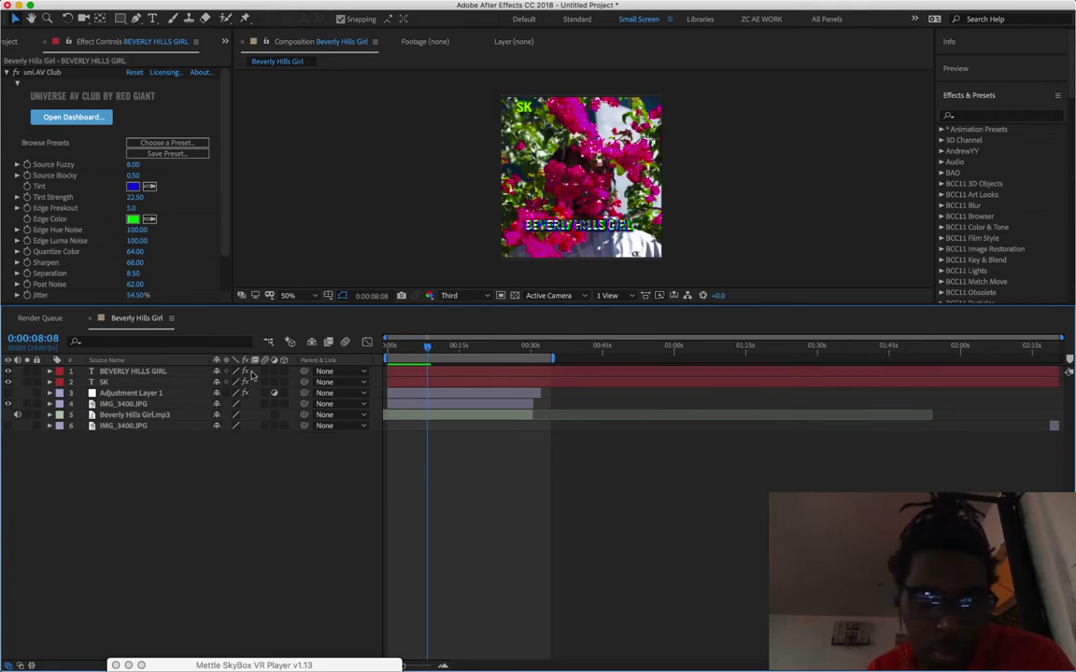
# Scale the yellow SK text layer up to 259%.
pyautogui.click(133, 382)
pyautogui.press('s')
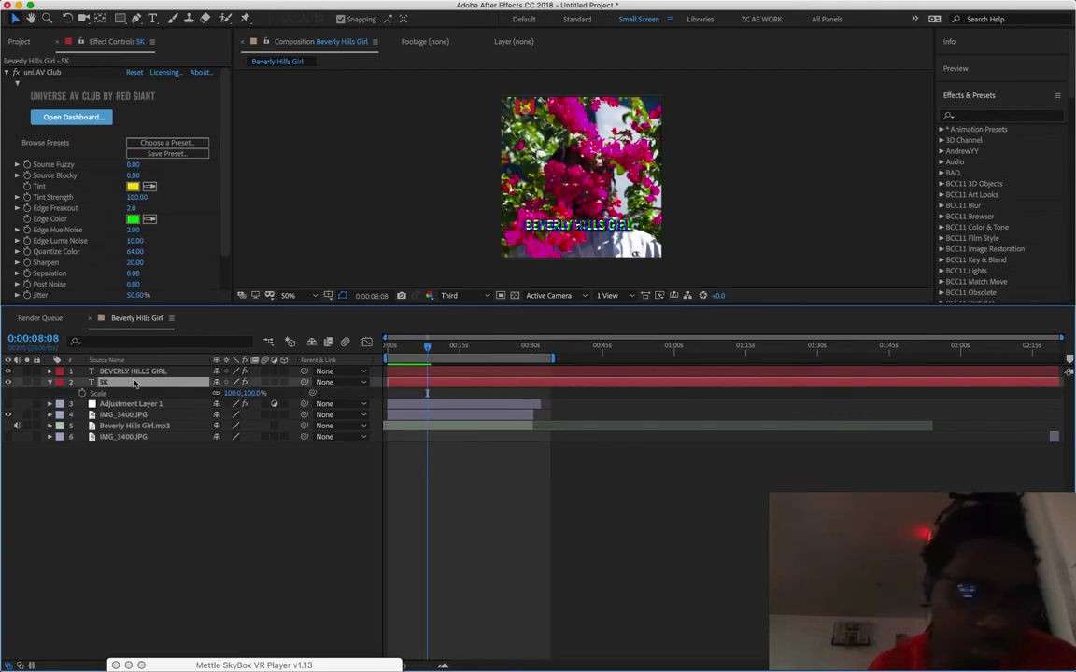
pyautogui.moveTo(245, 393); pyautogui.dragTo(255, 394)
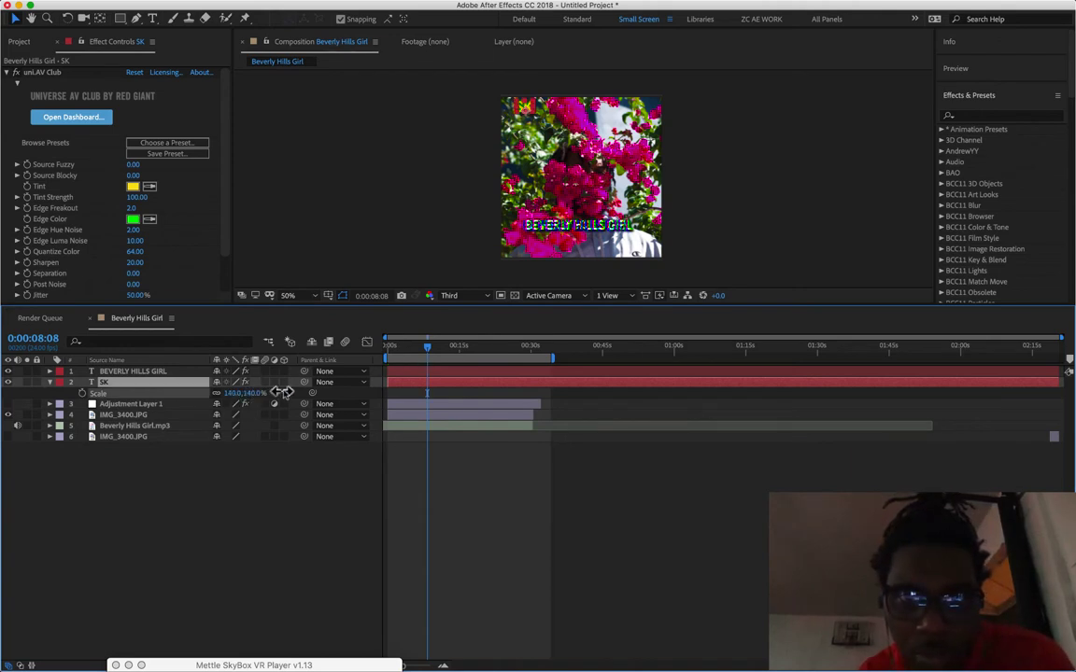
pyautogui.moveTo(343, 389); pyautogui.dragTo(338, 388)
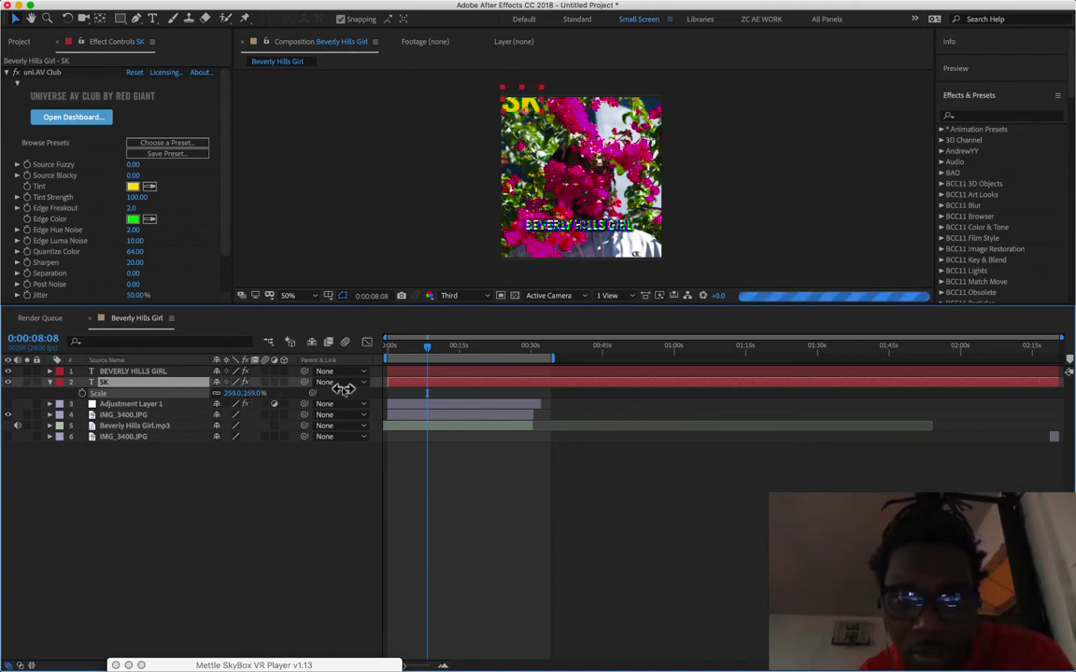
# Nudge the SK text into the top-left corner of the frame.
pyautogui.click(531, 112)
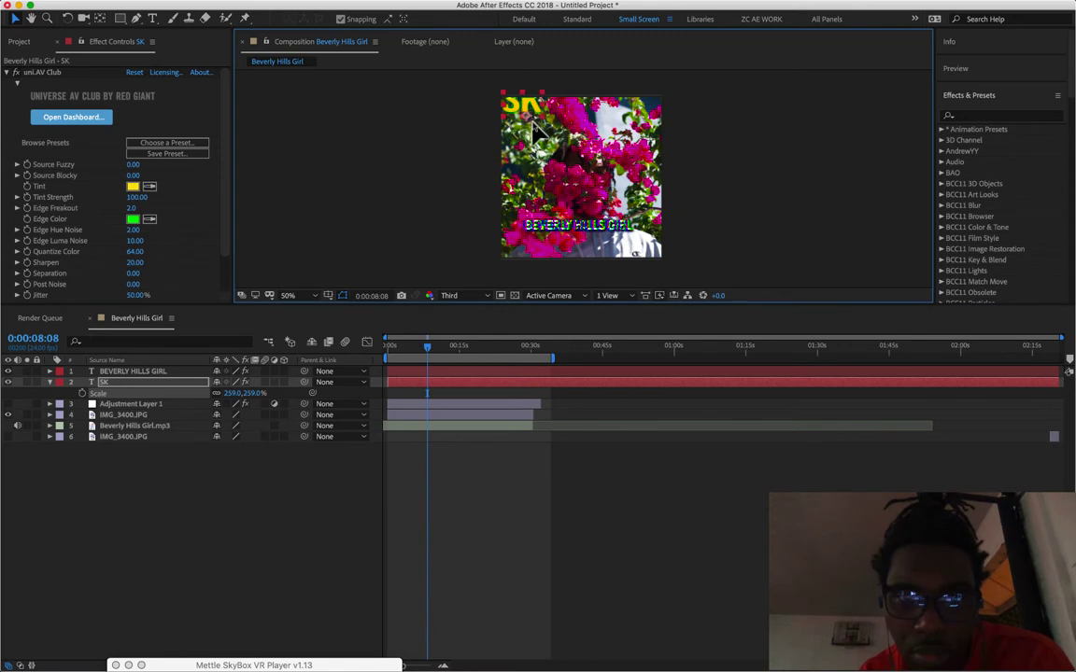
pyautogui.hotkey('shift', 'Down')
pyautogui.hotkey('shift', 'Down')
pyautogui.hotkey('shift', 'Down')
pyautogui.hotkey('shift', 'Down')
pyautogui.hotkey('shift', 'Down')
pyautogui.hotkey('shift', 'Down')
pyautogui.hotkey('shift', 'Down')
pyautogui.hotkey('shift', 'Down')
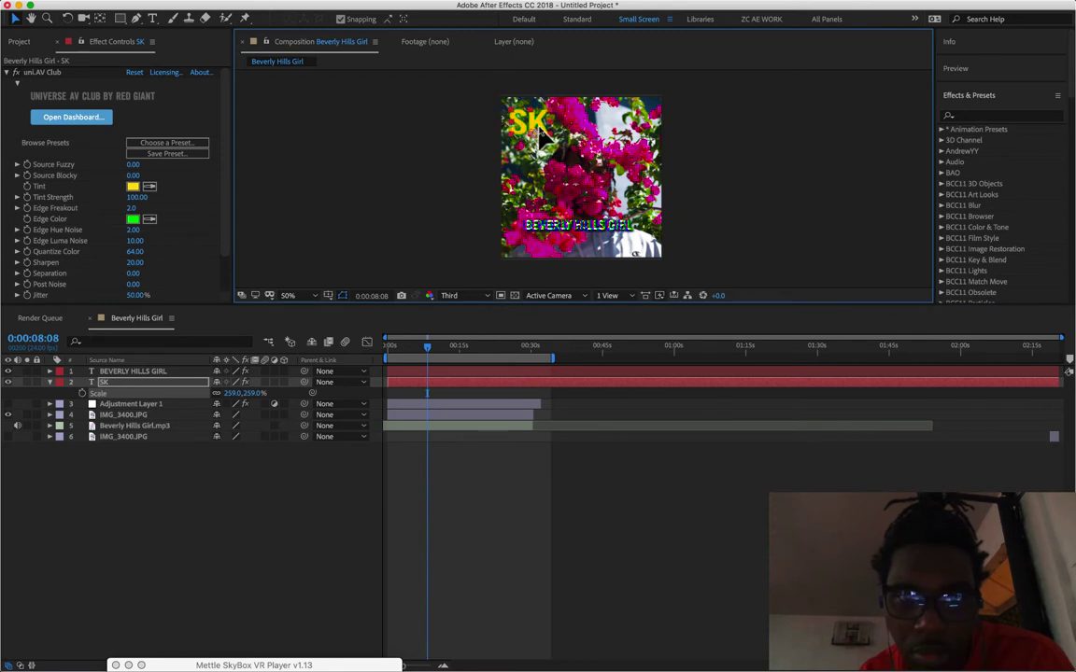
pyautogui.hotkey('shift', 'Up')
pyautogui.hotkey('shift', 'Up')
pyautogui.hotkey('ctrl', 'Up')
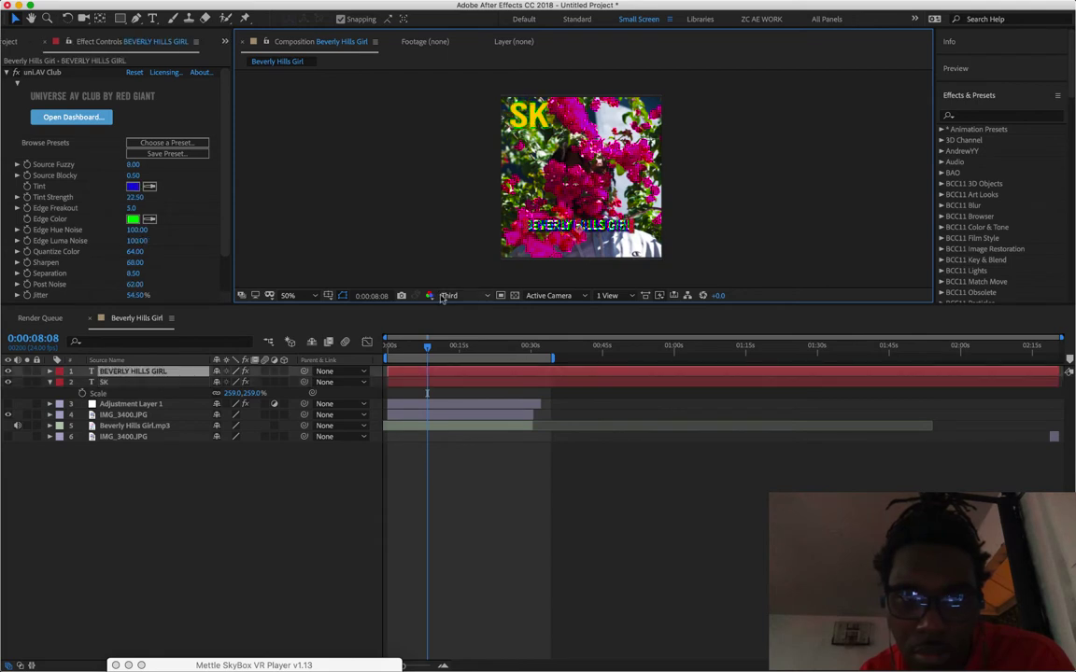
# Scale the BEVERLY HILLS GIRL title to 144% and shift it slightly down and right.
pyautogui.press('s')
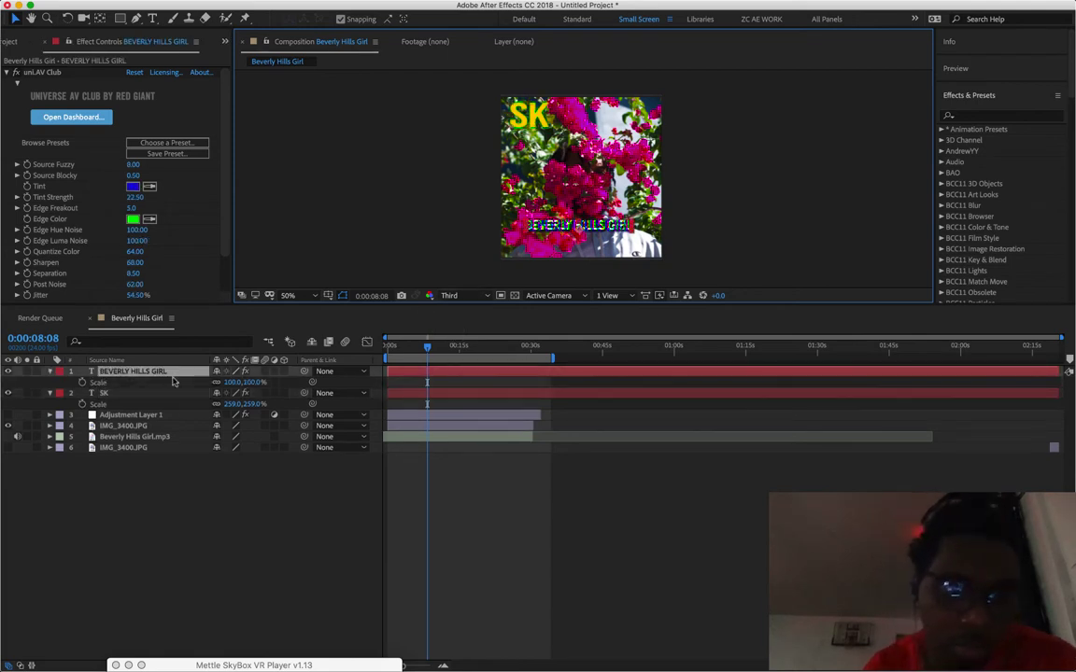
pyautogui.moveTo(232, 384); pyautogui.dragTo(259, 382)
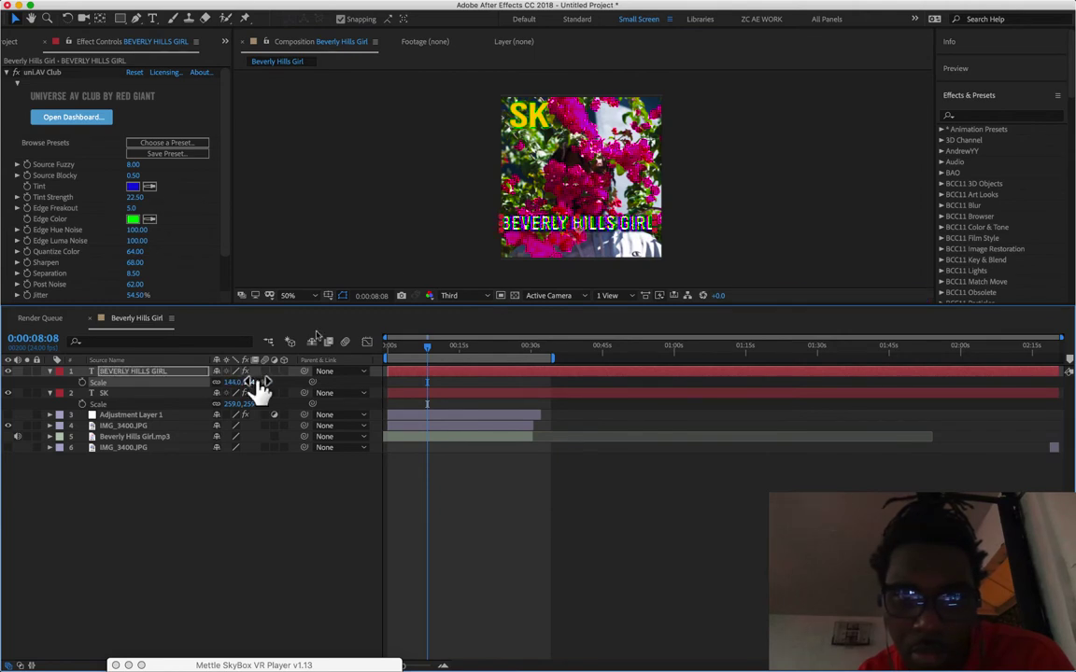
pyautogui.moveTo(537, 227); pyautogui.dragTo(543, 242)
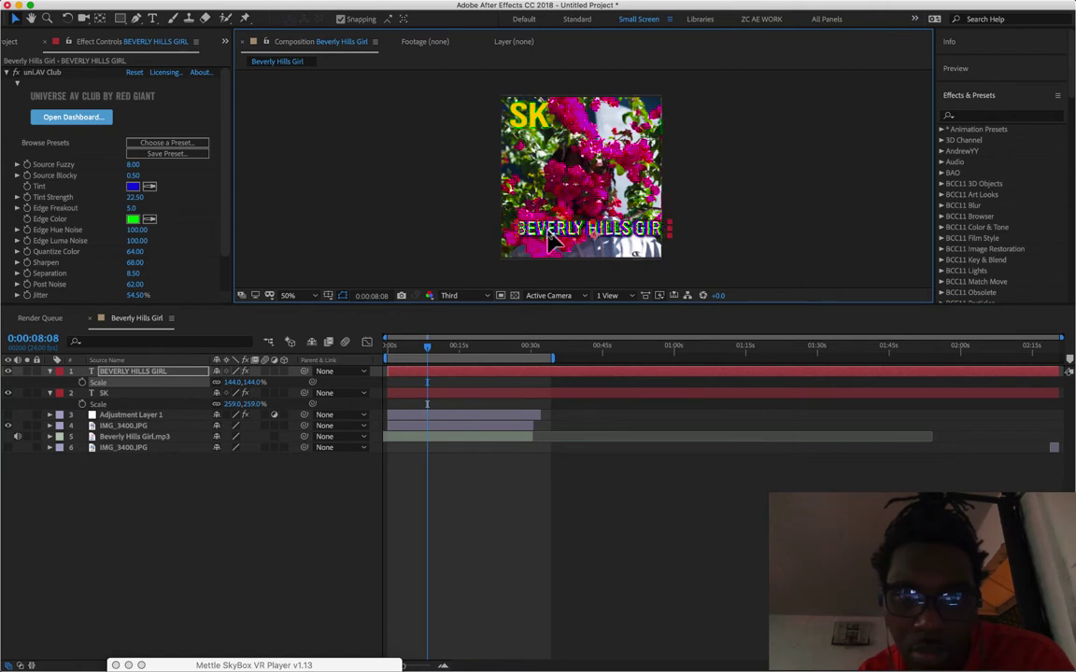
pyautogui.hotkey('shift', 'Right')
pyautogui.hotkey('shift', 'Right')
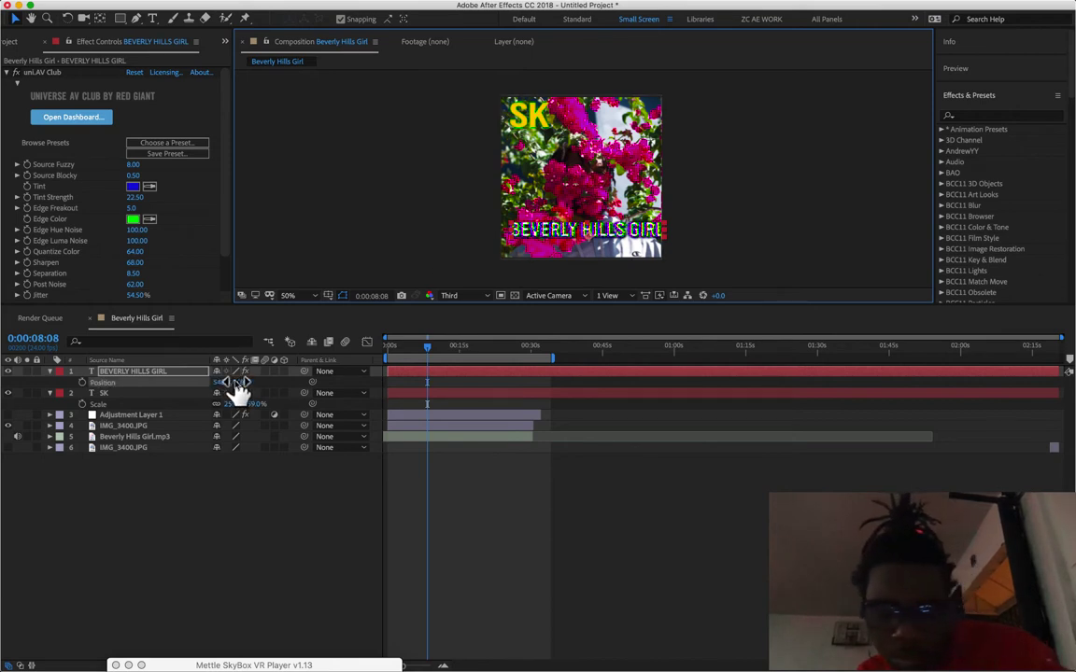
# Lower the title to position 522.0, 914.0 near the bottom edge, then deselect it.
pyautogui.press('p')
pyautogui.moveTo(245, 390); pyautogui.dragTo(198, 386)
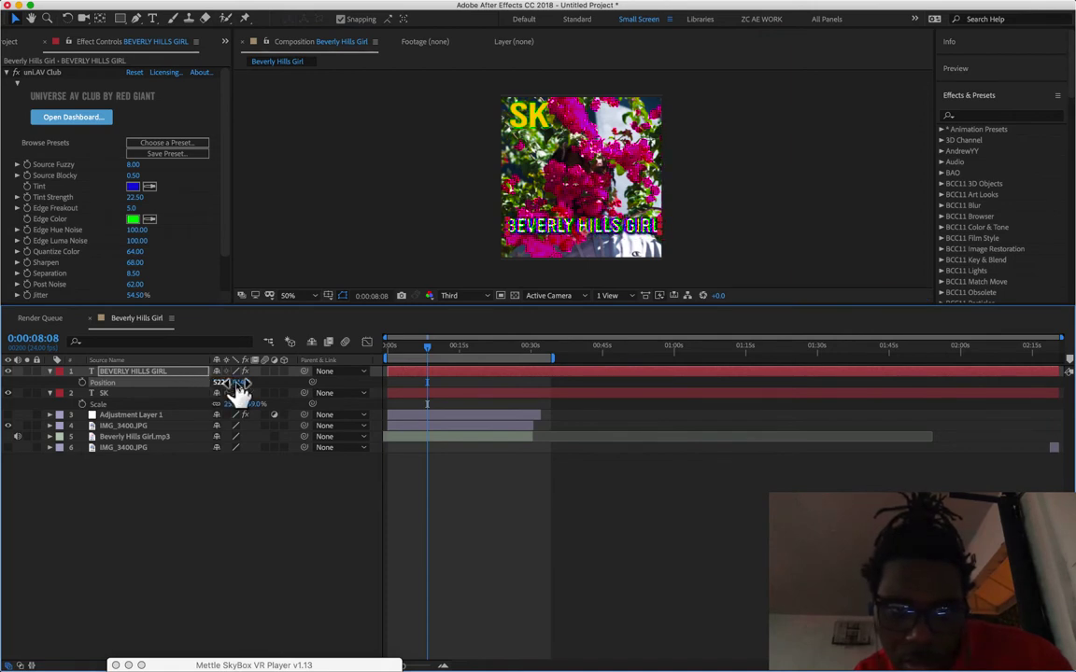
pyautogui.moveTo(252, 385); pyautogui.dragTo(264, 385)
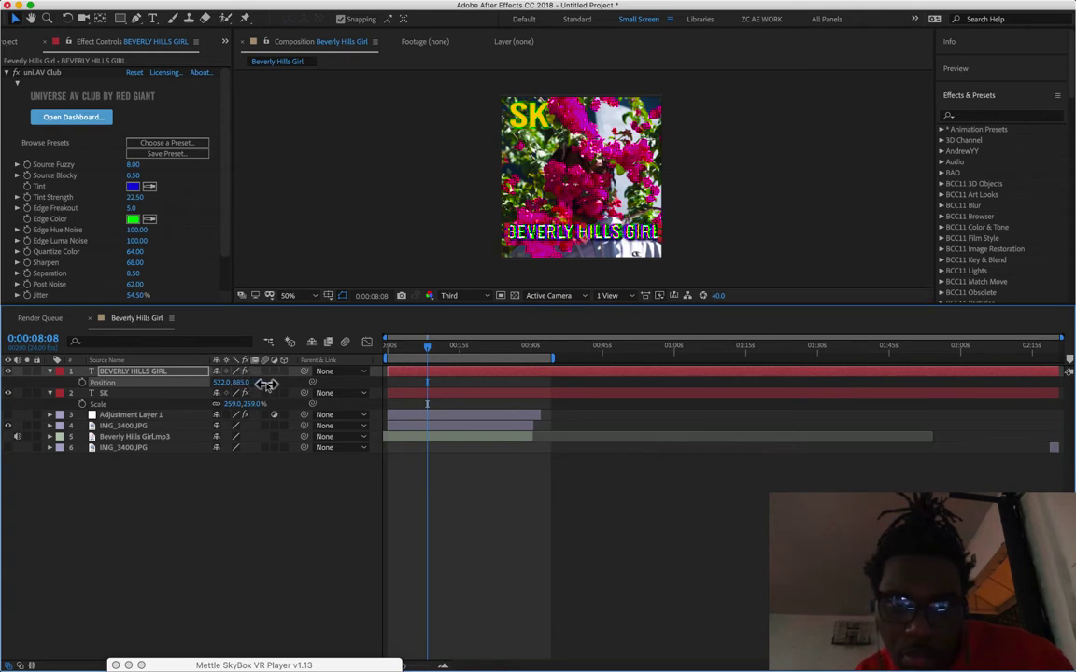
pyautogui.moveTo(268, 385); pyautogui.dragTo(282, 386)
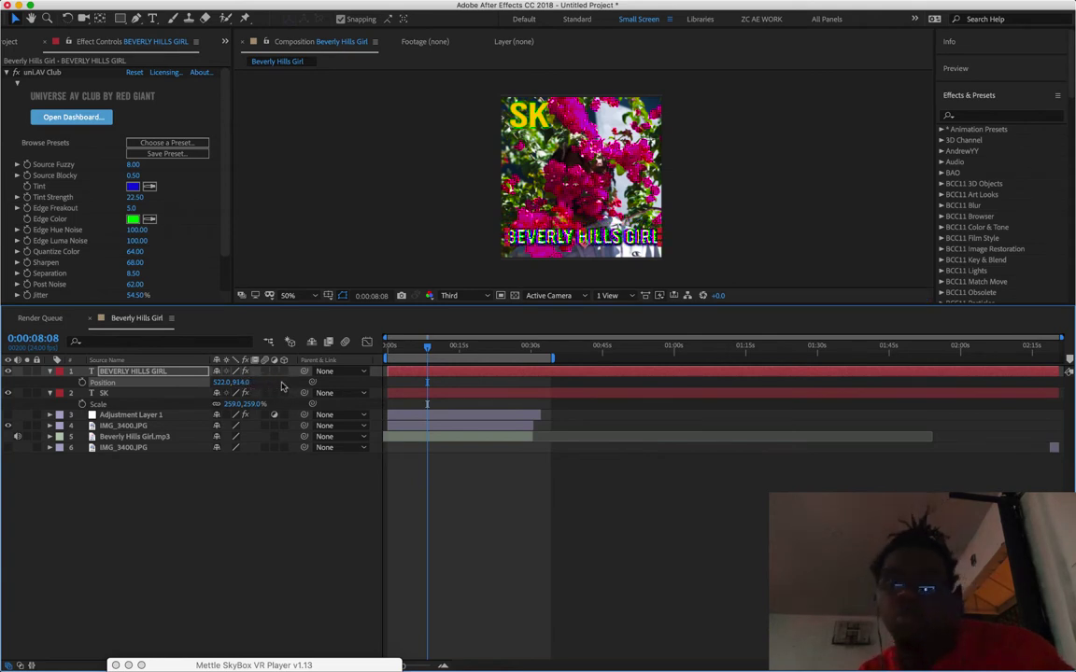
pyautogui.click(424, 221)
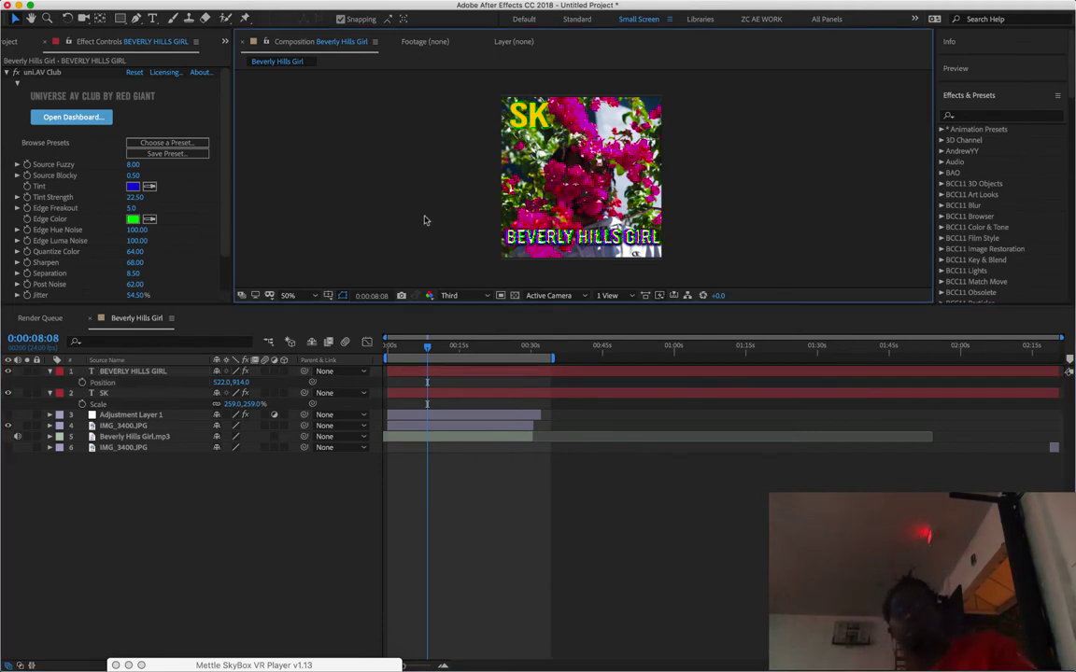
# Play a preview of the composition from the start, then stop it.
pyautogui.press('Home')
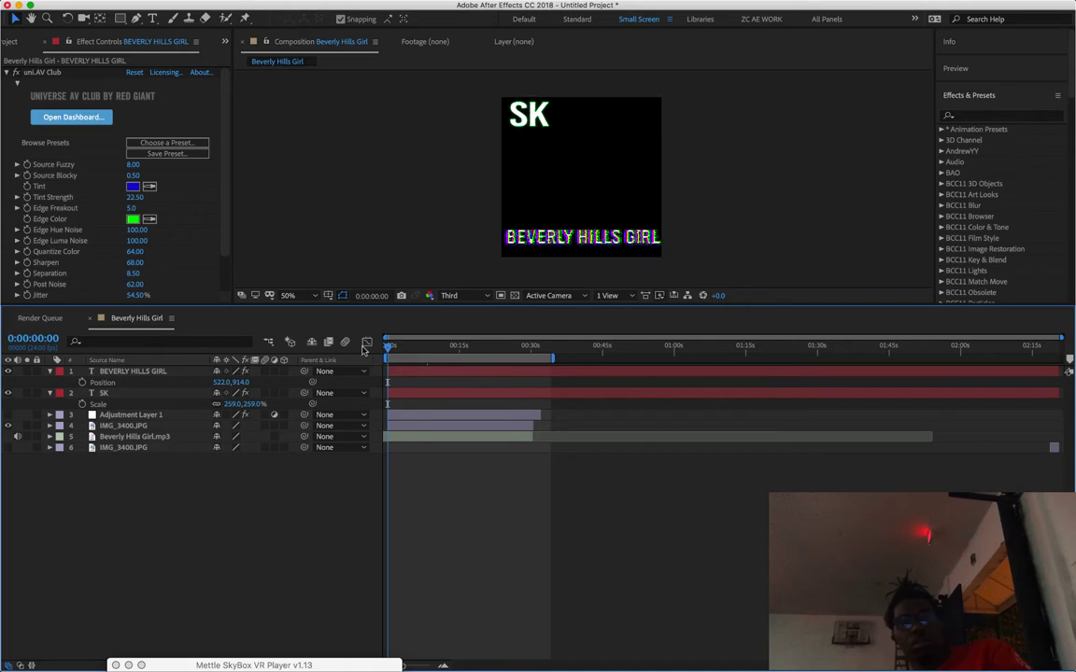
pyautogui.press('space')
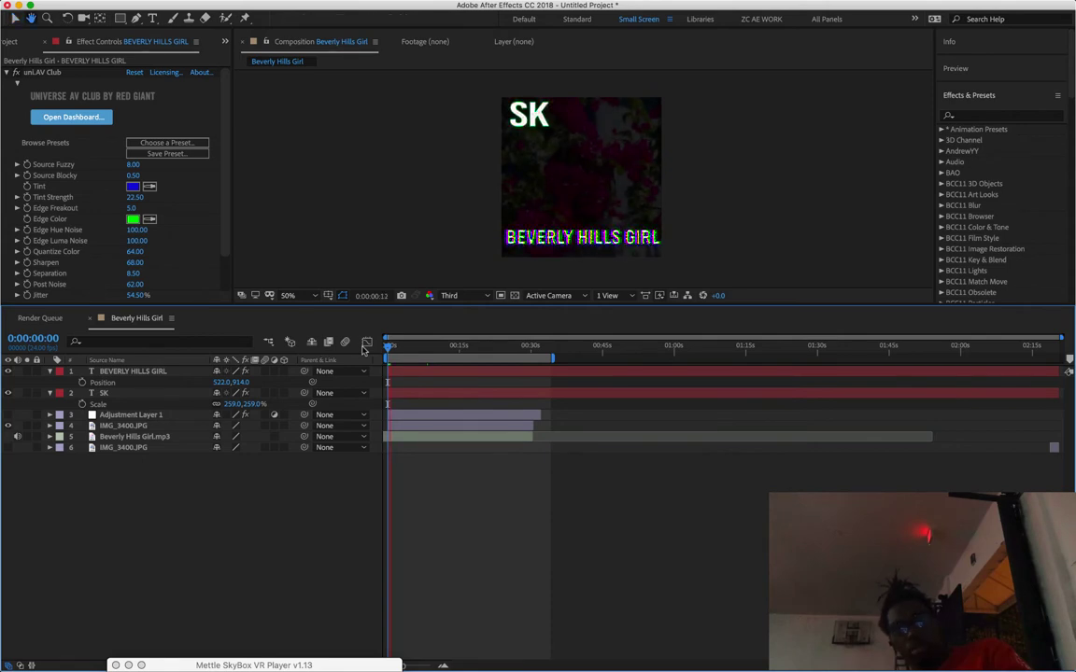
pyautogui.press('space')
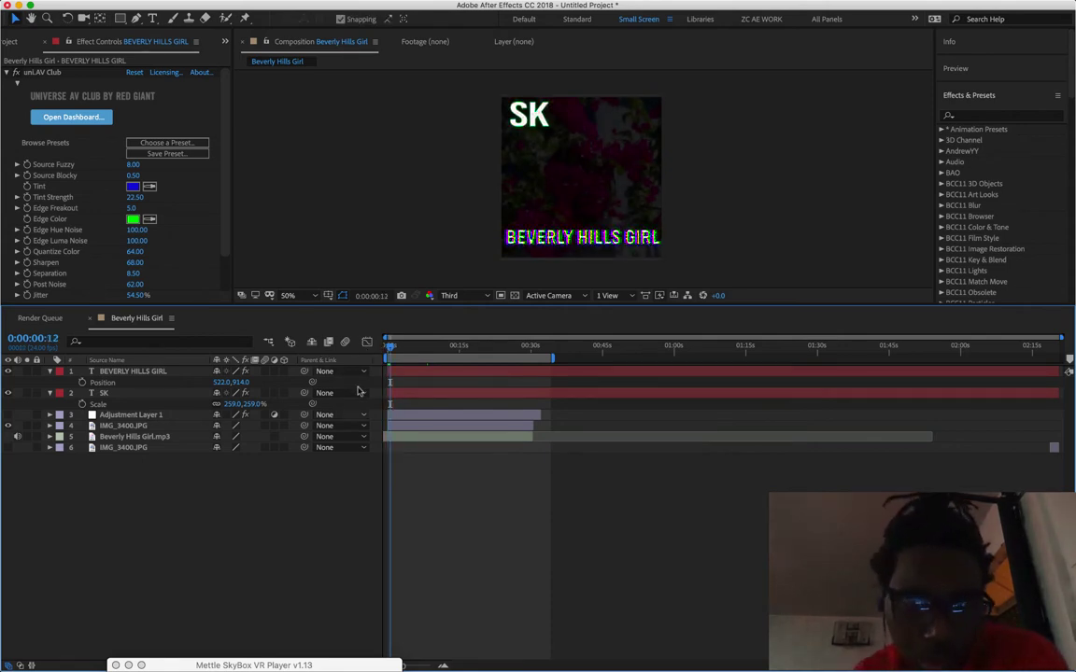
# Switch the viewer resolution from Third to Full and bring up File > Export.
pyautogui.click(449, 295)
pyautogui.click(456, 326)
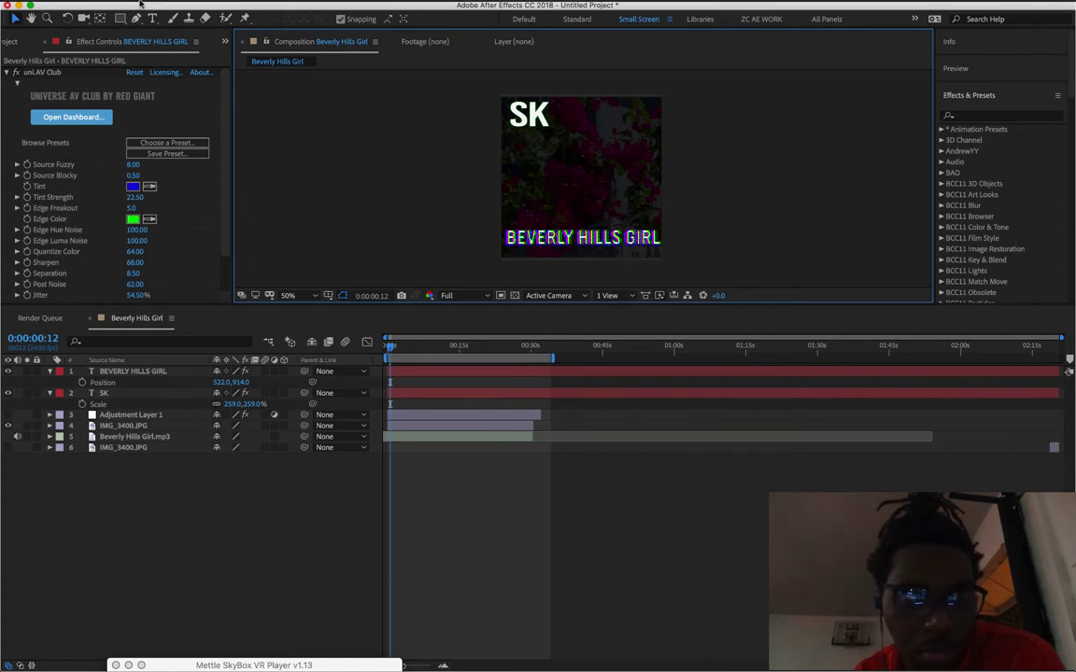
pyautogui.click(109, 7)
pyautogui.moveTo(187, 196)
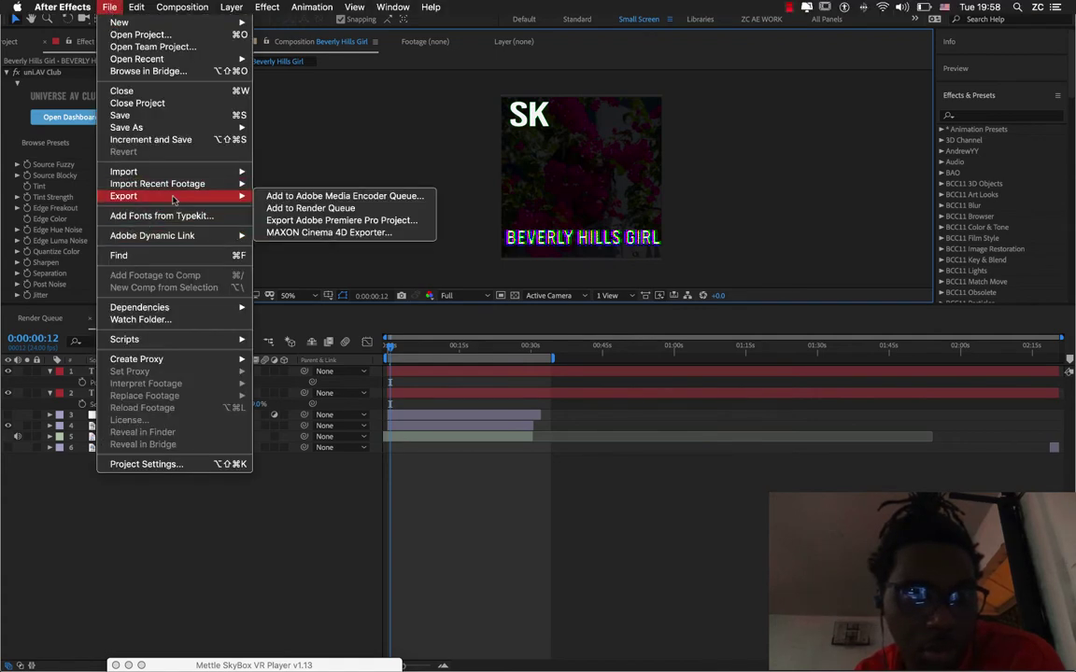
# Add the Beverly Hills Girl composition to the Render Queue, outputting Beverly Hills Girl.mov.
pyautogui.click(357, 209)
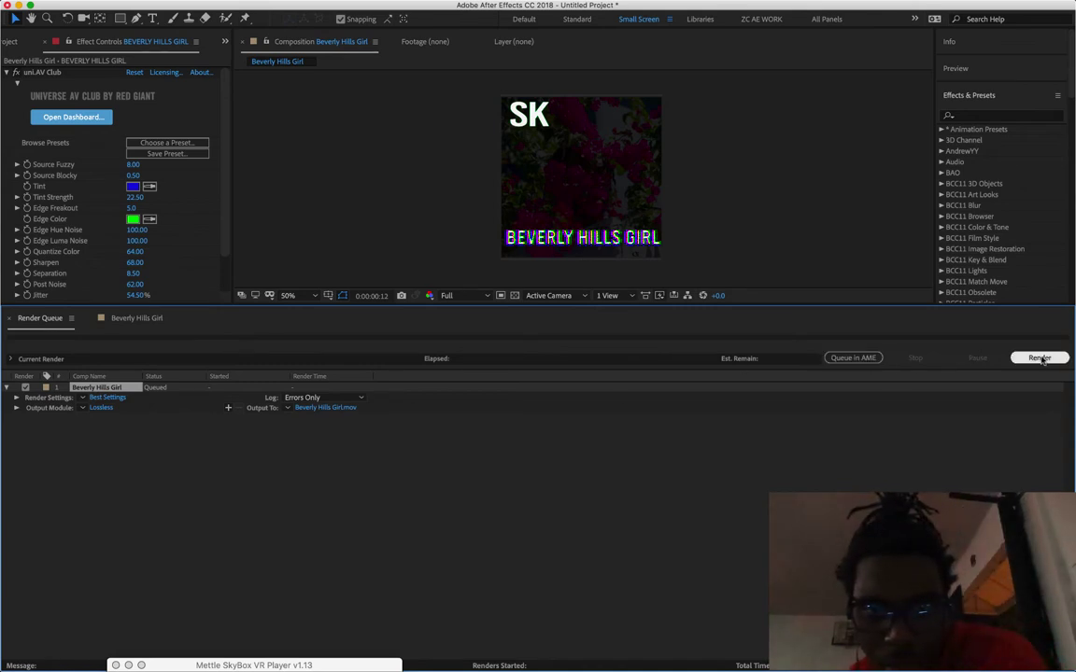
pyautogui.click(1039, 358)
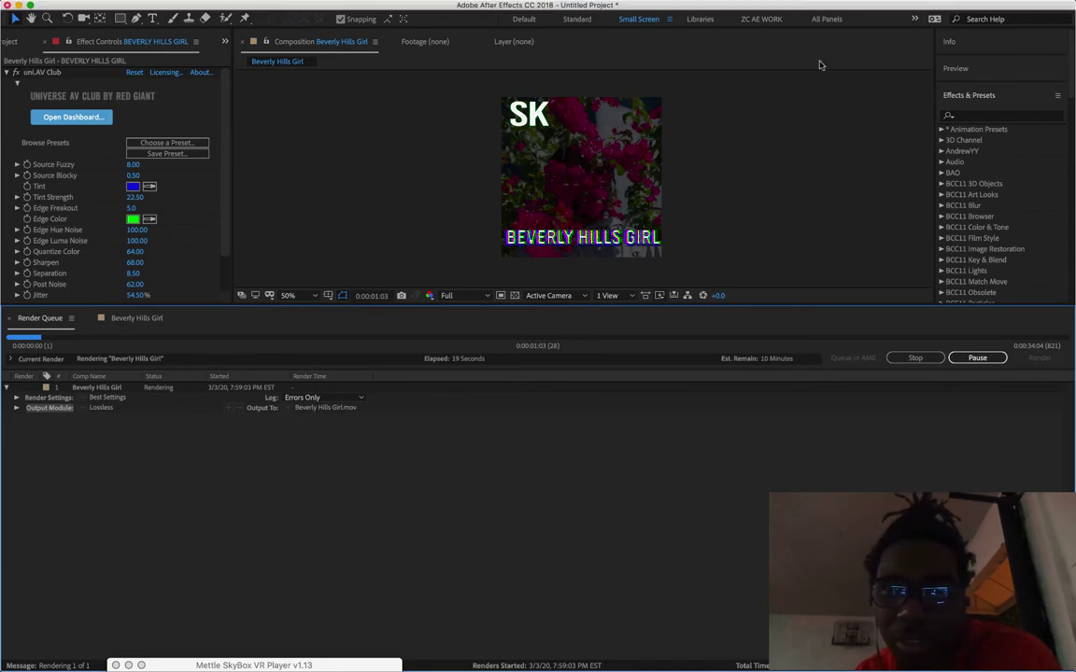
pyautogui.moveTo(792, 5)
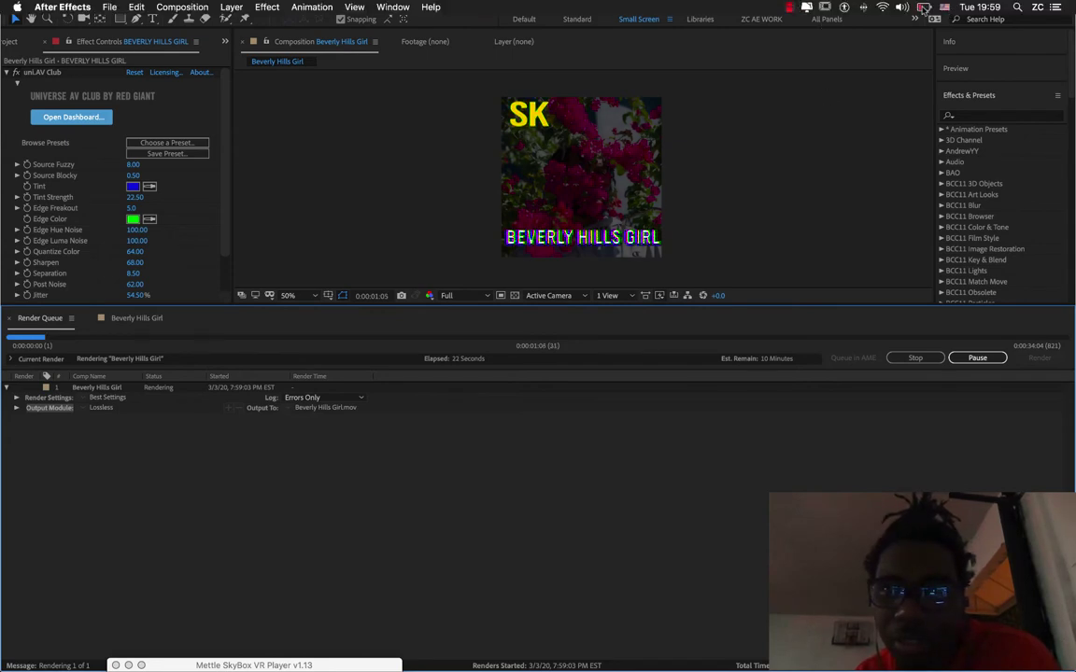
pyautogui.click(923, 7)
pyautogui.click(922, 7)
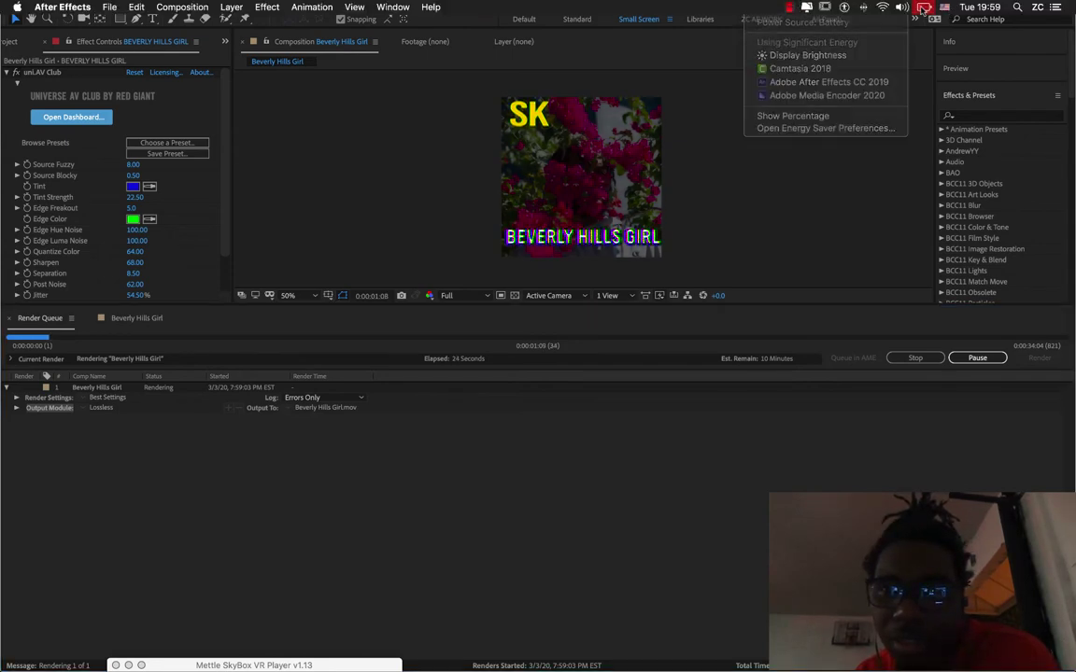
pyautogui.click(789, 7)
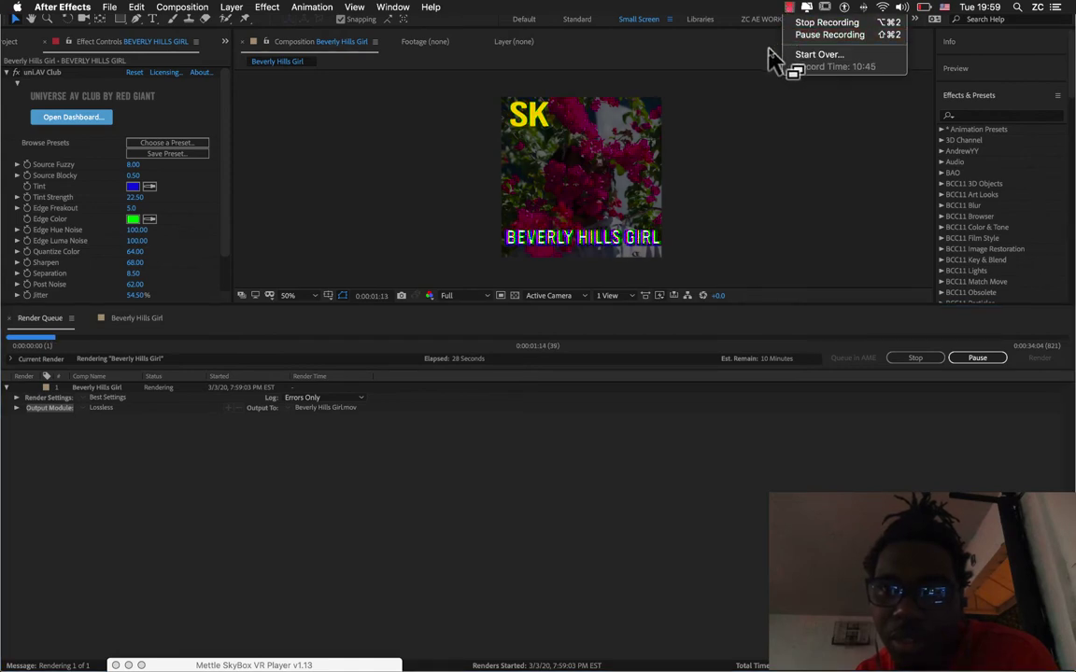
pyautogui.click(792, 64)
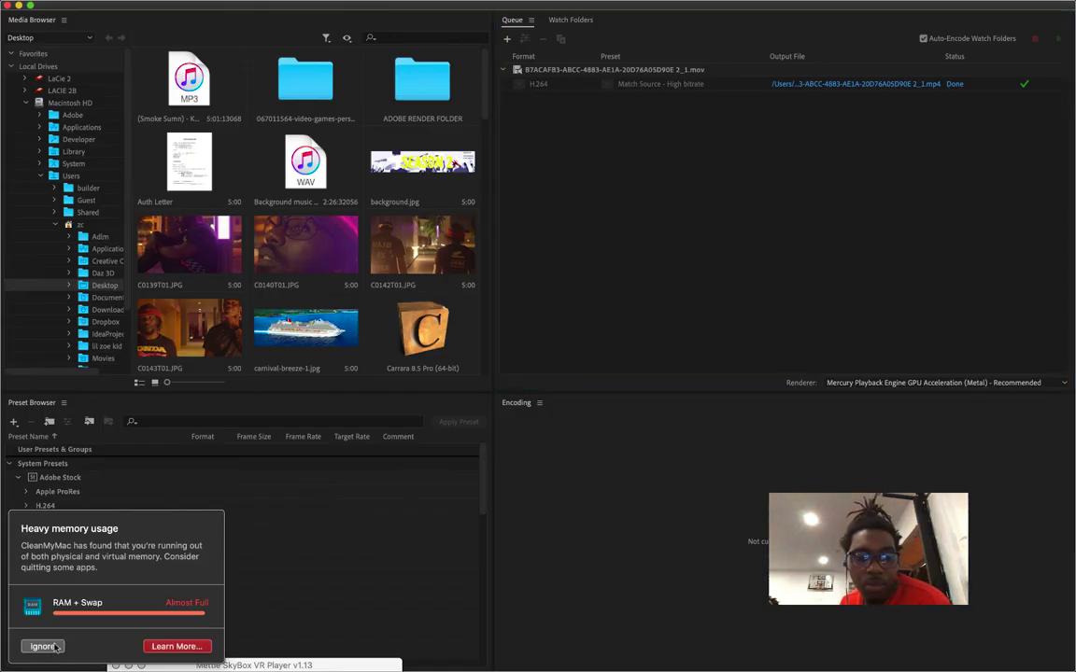
# Dismiss the low-memory warnings and show the Macintosh HD drive's contents in Media Browser.
pyautogui.click(42, 646)
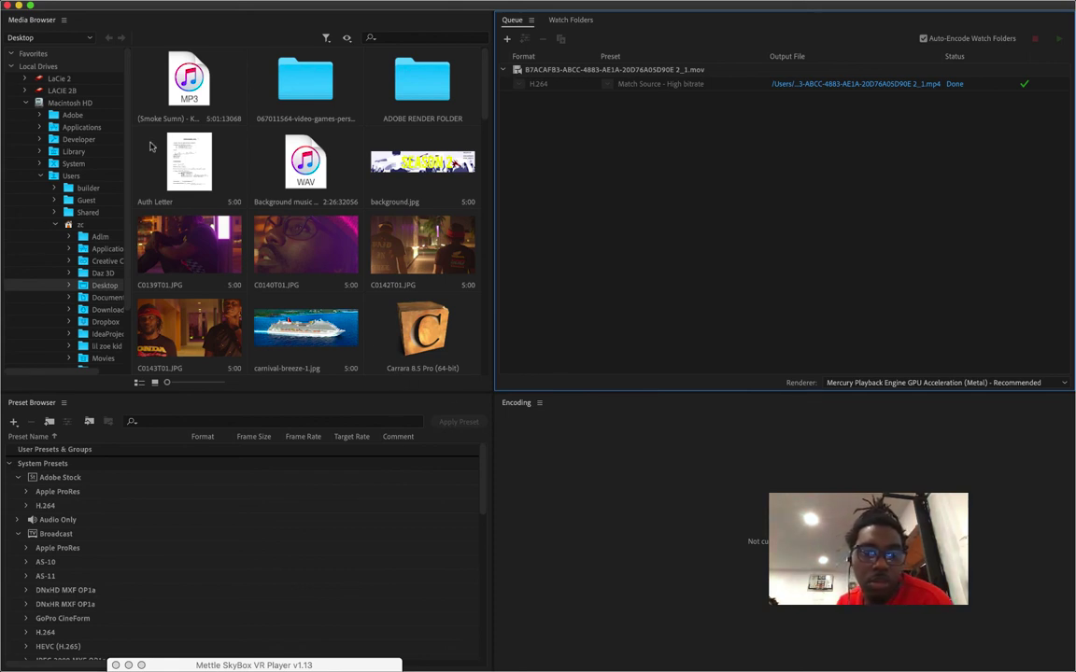
pyautogui.click(39, 177)
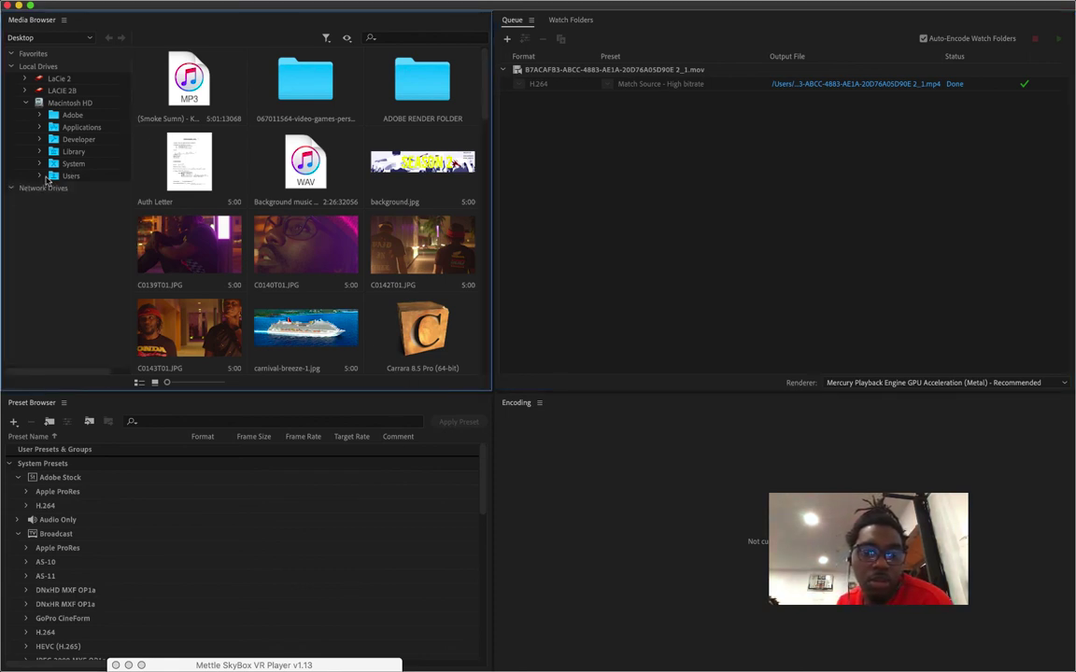
pyautogui.click(54, 178)
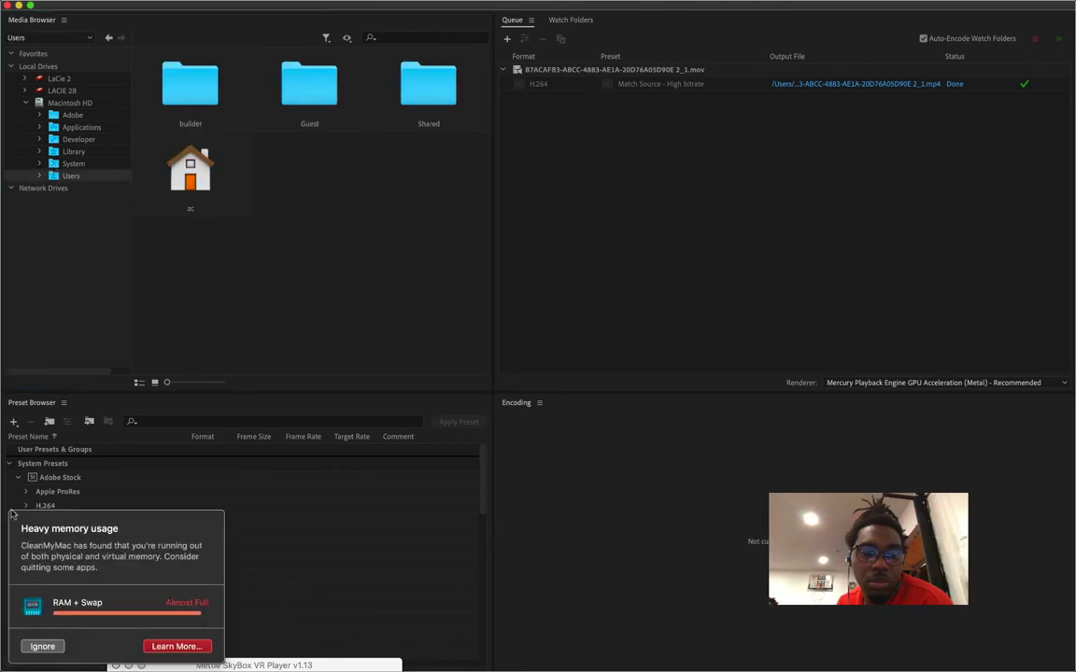
pyautogui.click(41, 646)
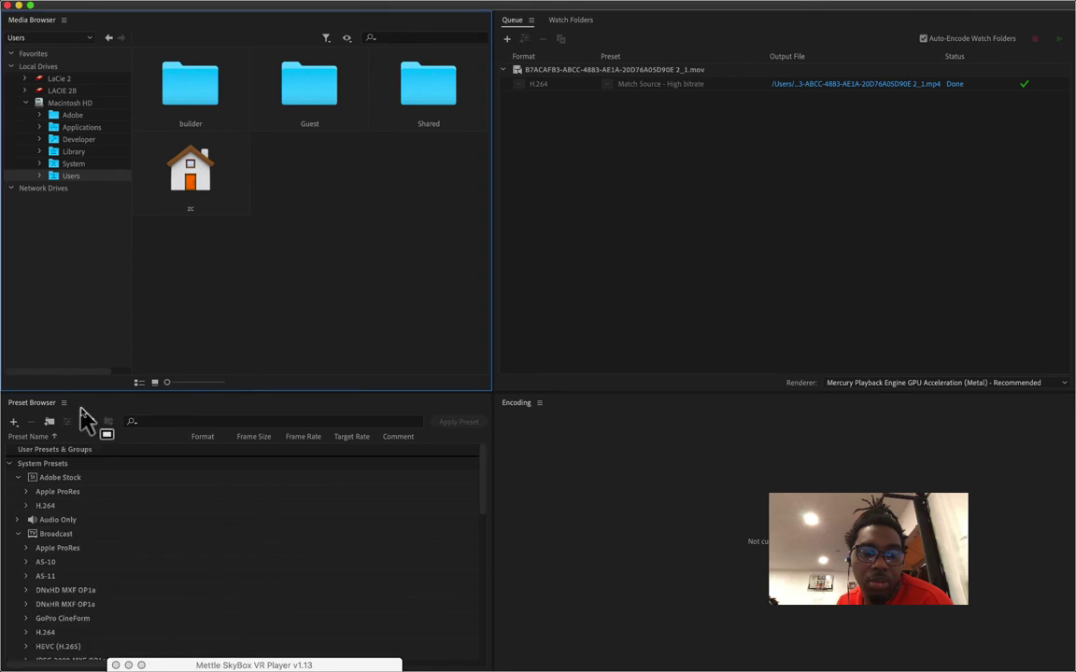
pyautogui.click(70, 104)
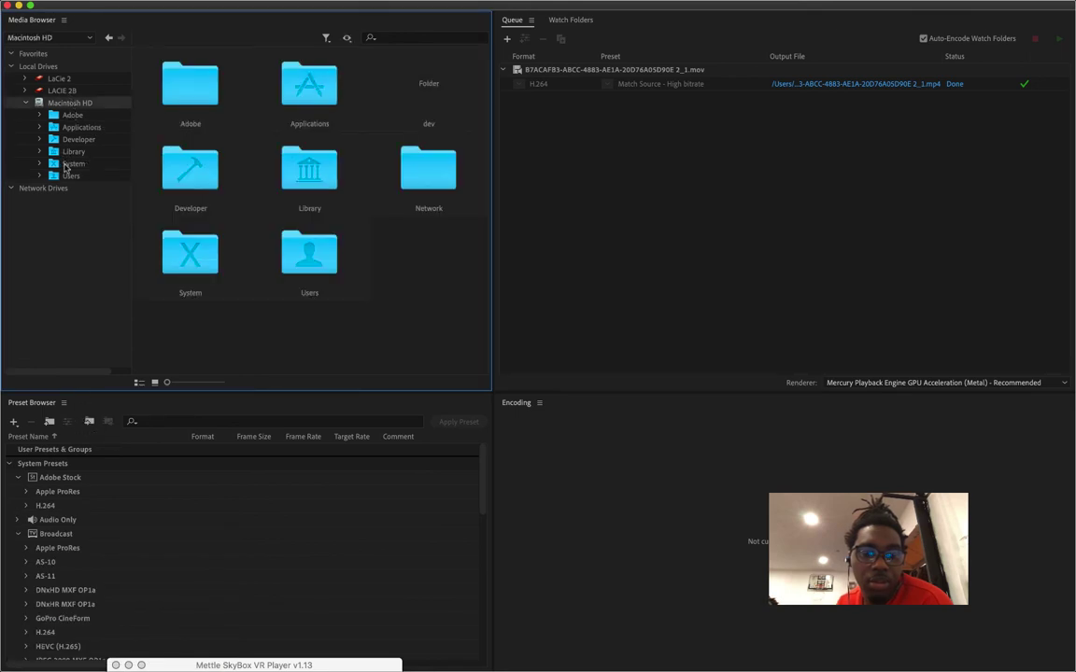
# Open Users, the user's home folder, Desktop, then ADOBE RENDER FOLDER, and switch to List View.
pyautogui.doubleClick(297, 267)
pyautogui.click(193, 168)
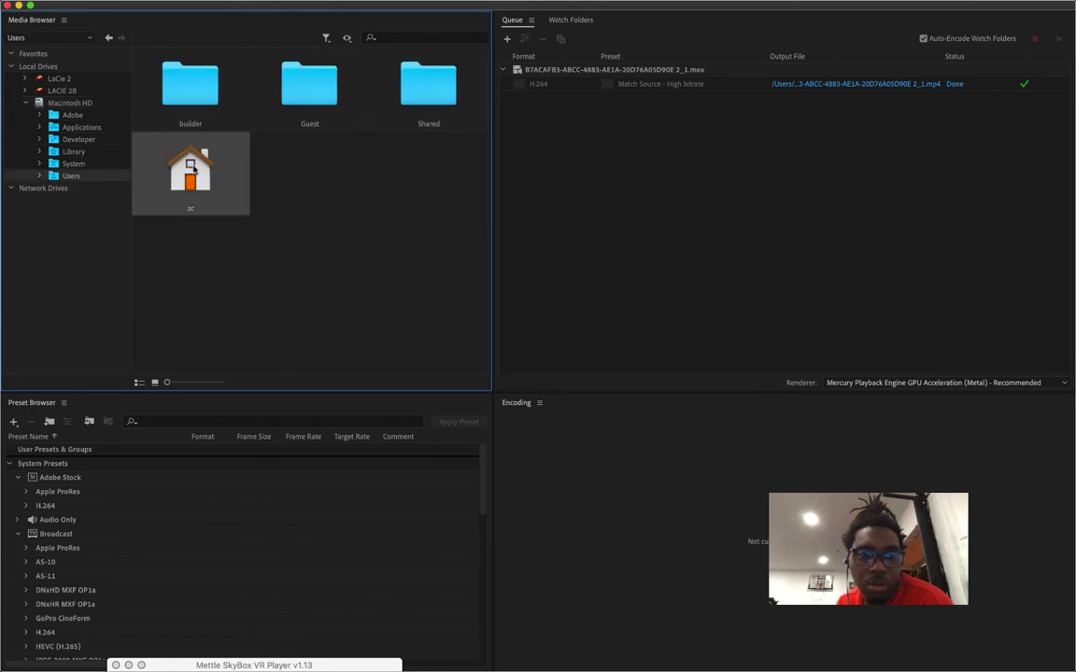
pyautogui.doubleClick(193, 168)
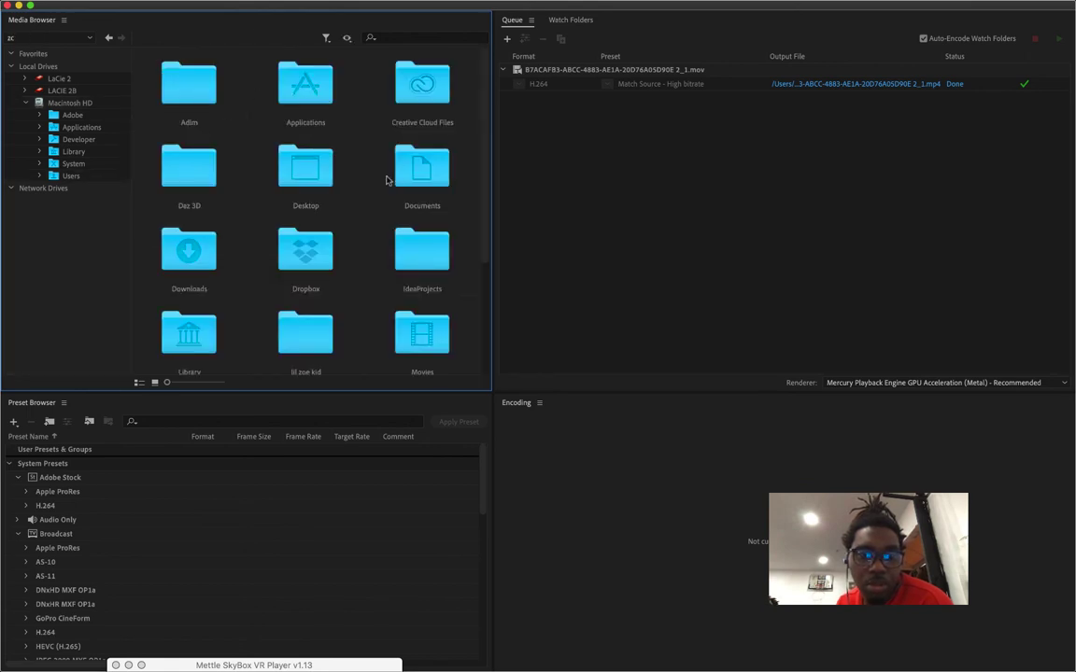
pyautogui.doubleClick(314, 172)
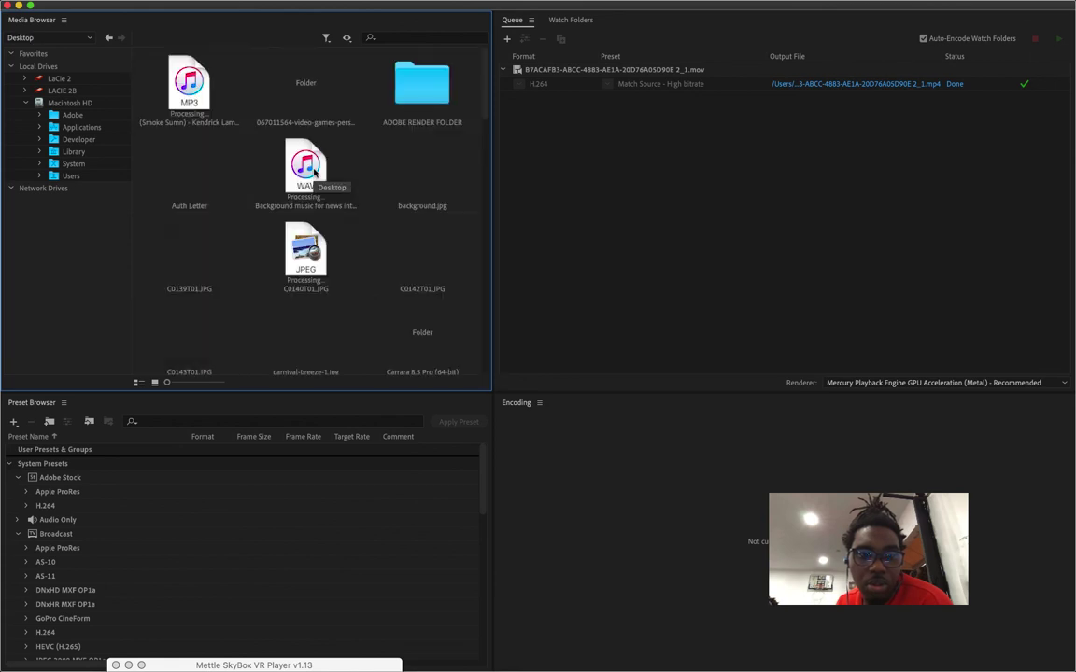
pyautogui.click(409, 76)
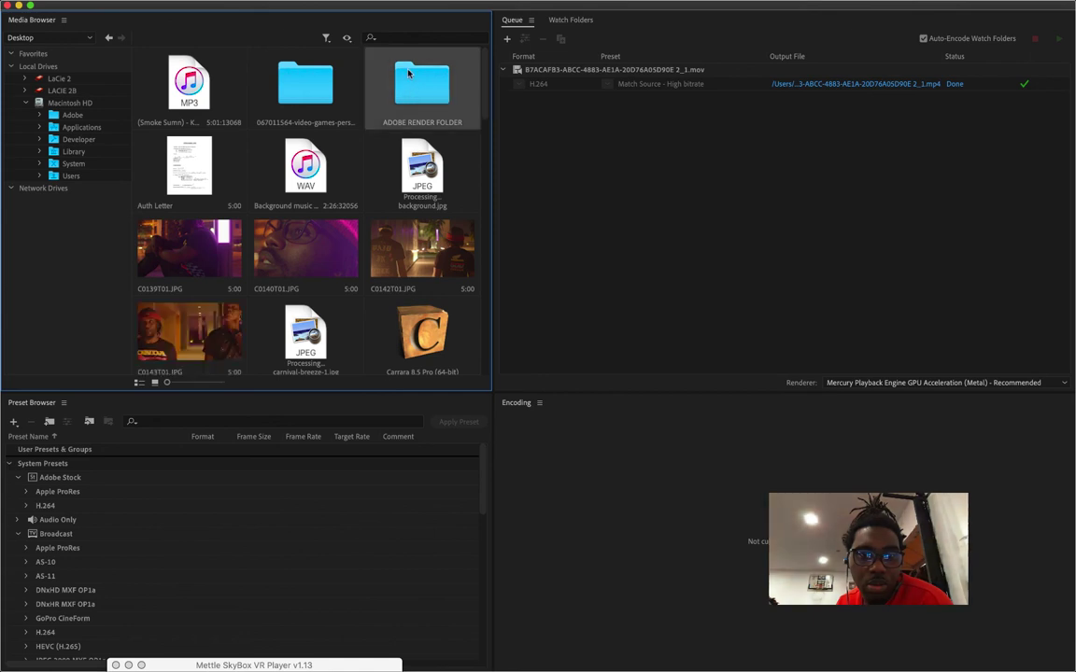
pyautogui.doubleClick(409, 75)
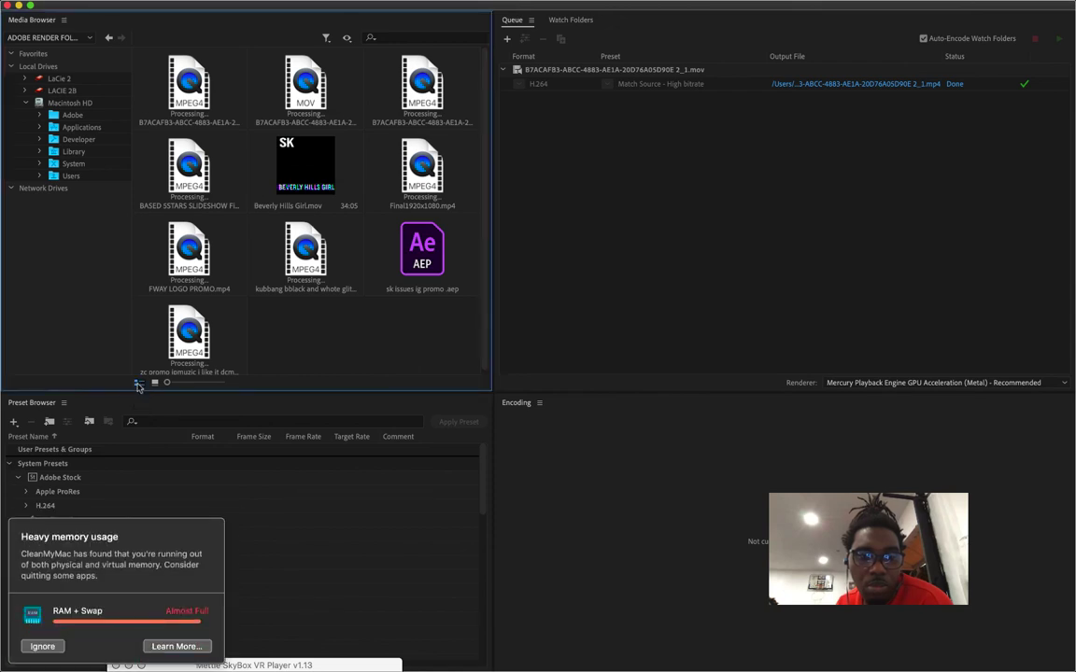
pyautogui.click(138, 383)
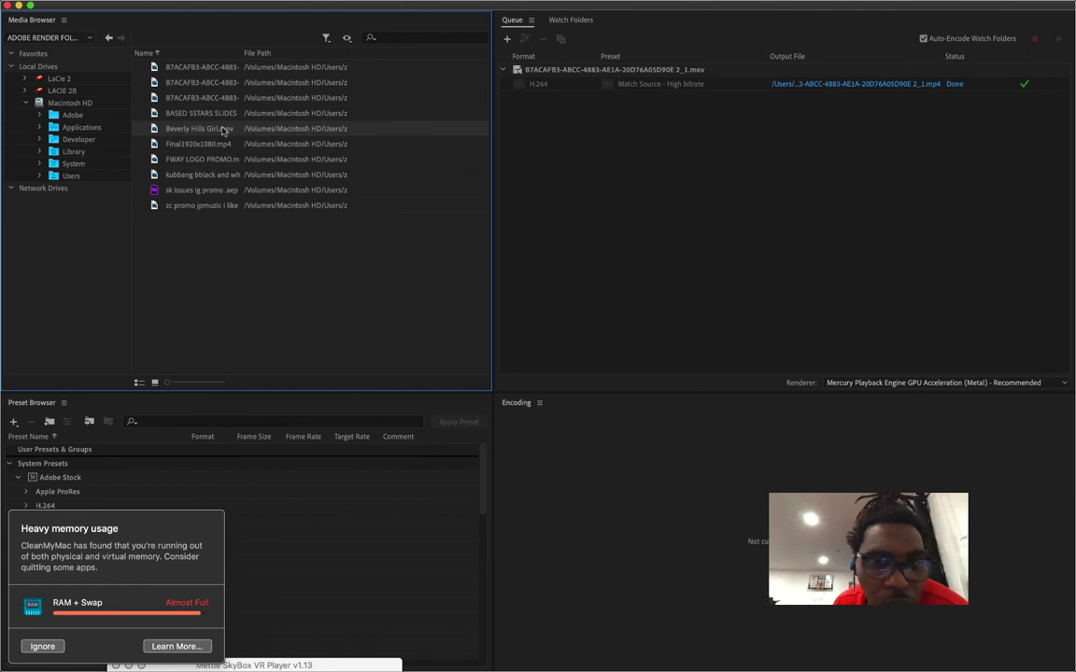
# Queue Beverly Hills Girl.mov and encode it to H.264 Beverly Hills Girl.mp4 (Match Source - High bitrate).
pyautogui.moveTo(200, 127)
pyautogui.mouseDown()
pyautogui.moveTo(584, 281)
pyautogui.moveTo(640, 276)
pyautogui.mouseUp()
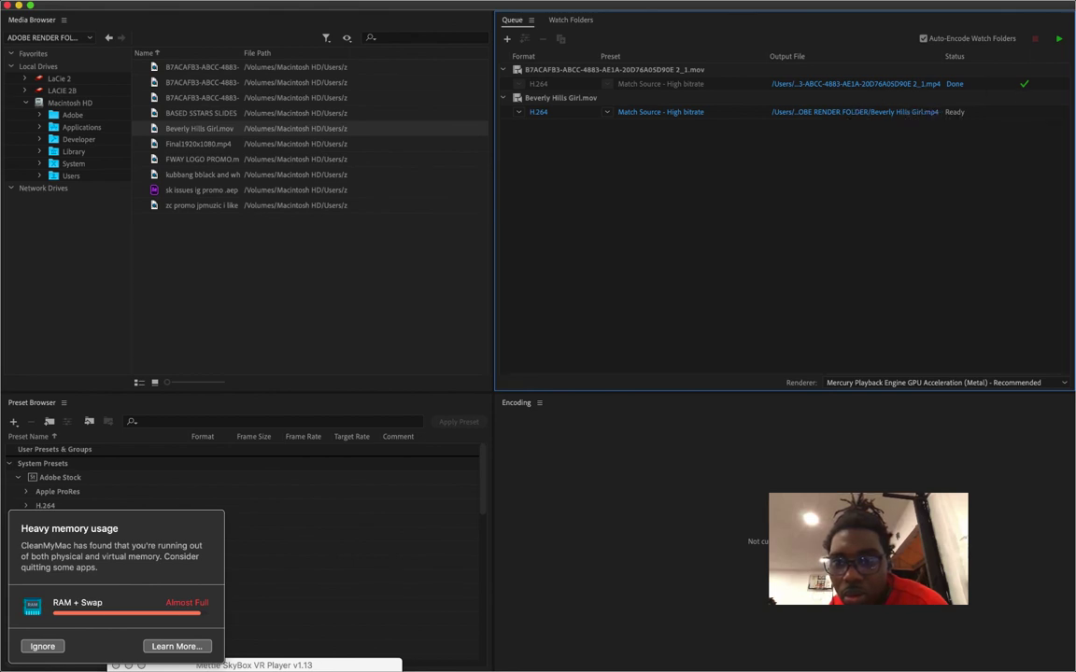
pyautogui.click(1058, 41)
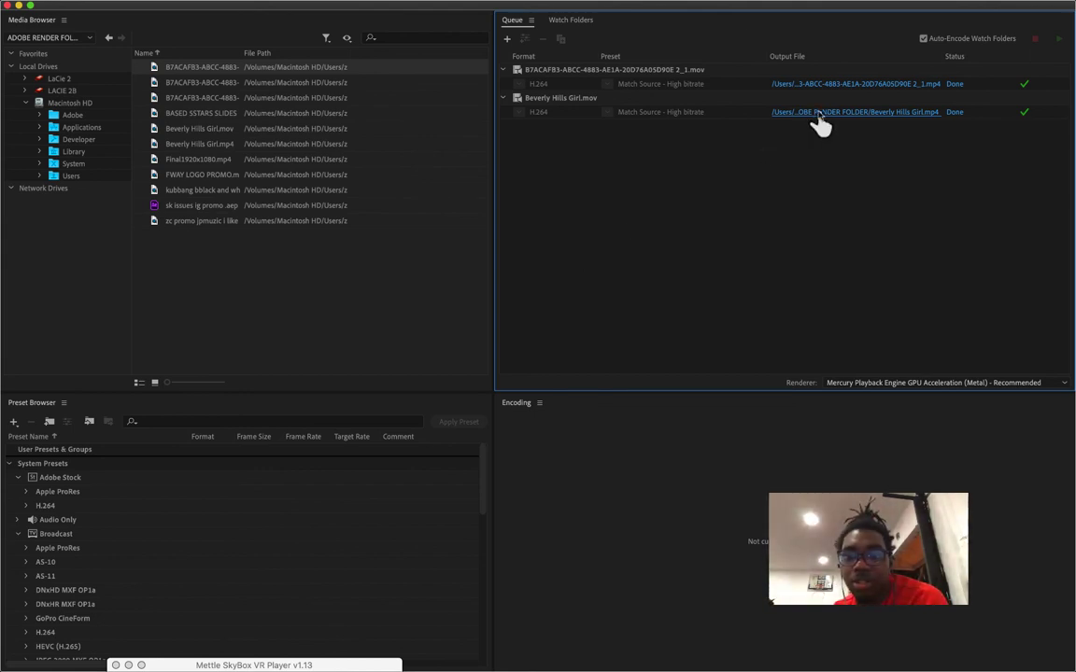
# Reveal Beverly Hills Girl.mp4 in the ADOBE RENDER FOLDER and play its Finder preview with the volume raised.
pyautogui.click(732, 221)
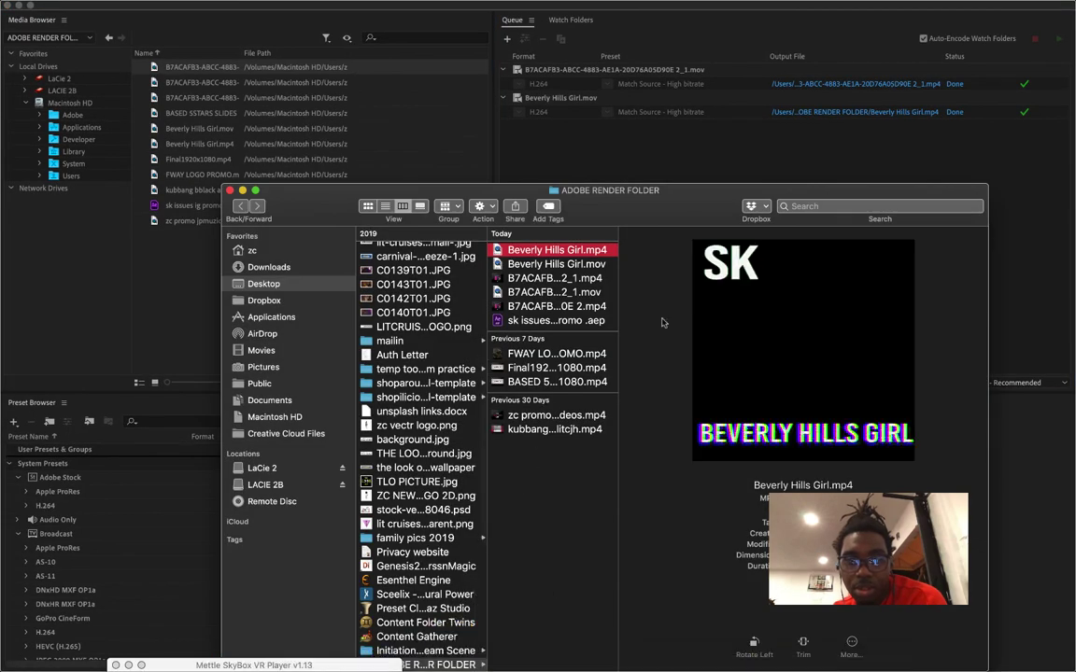
pyautogui.click(803, 350)
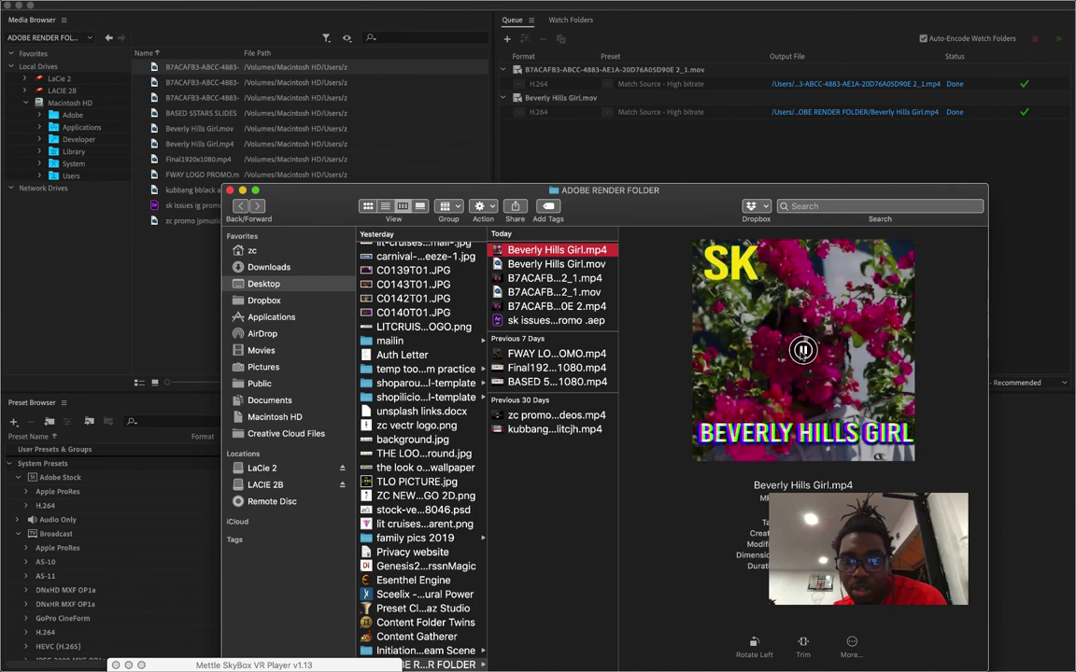
pyautogui.click(899, 7)
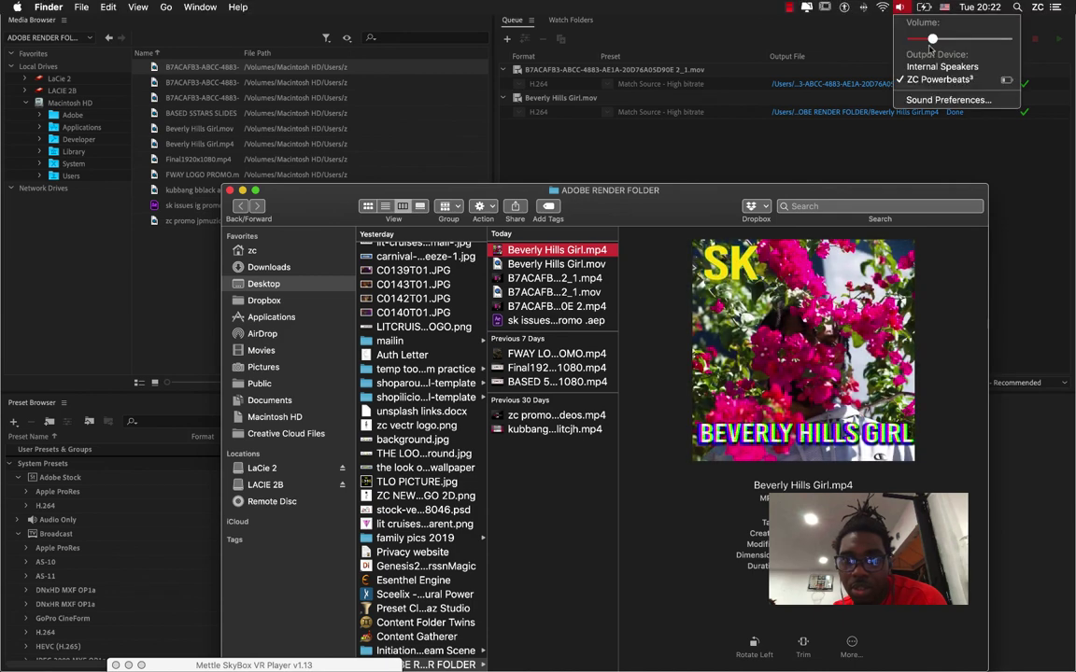
pyautogui.moveTo(932, 40); pyautogui.dragTo(976, 41)
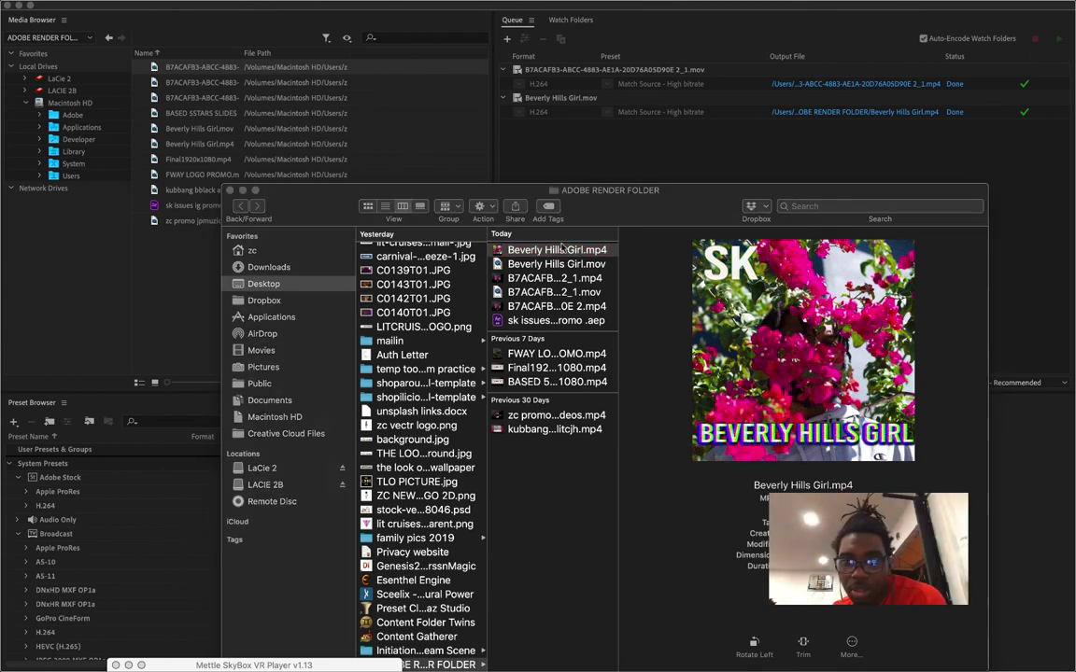
pyautogui.click(803, 350)
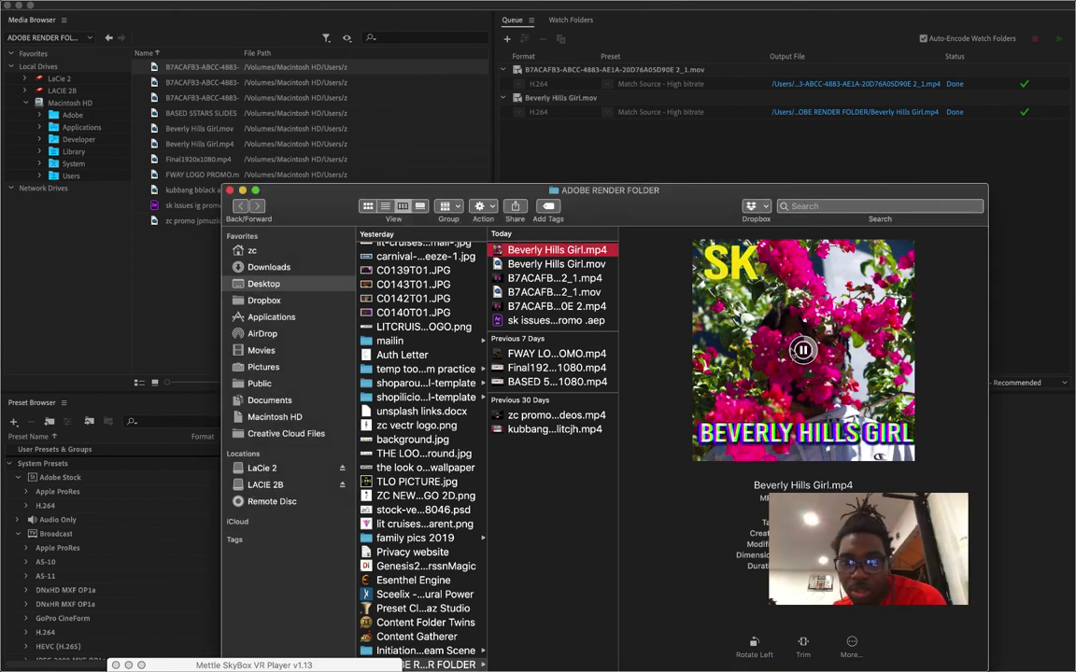
# Watch Beverly Hills Girl.mp4 to the end in QuickTime Player, then close it.
pyautogui.doubleClick(803, 350)
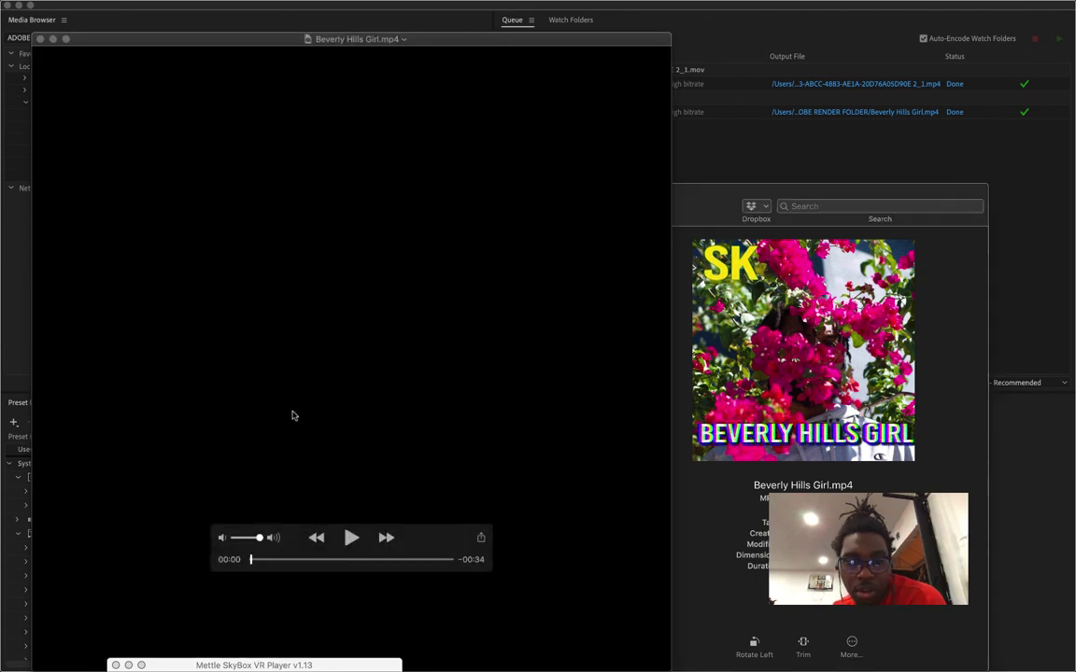
pyautogui.click(351, 538)
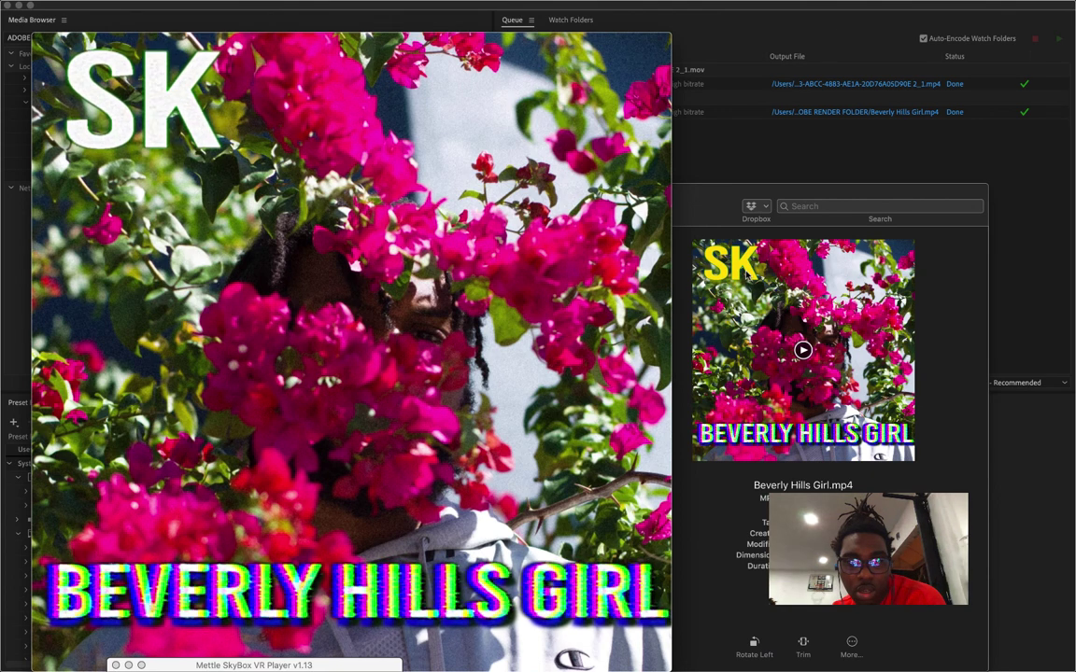
pyautogui.moveTo(492, 267)
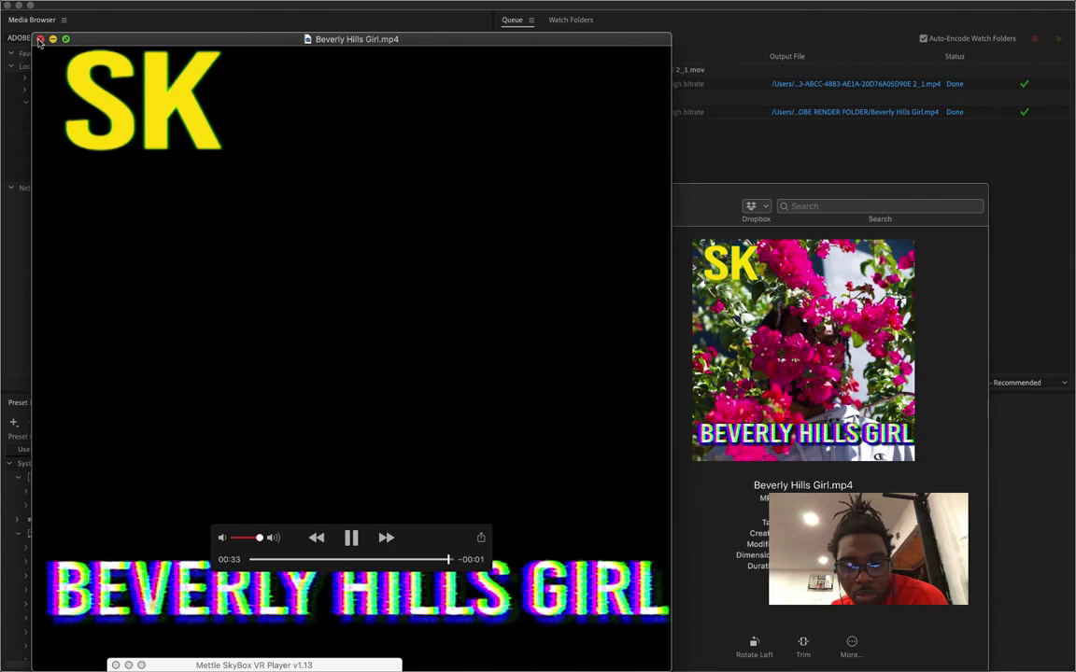
pyautogui.click(40, 39)
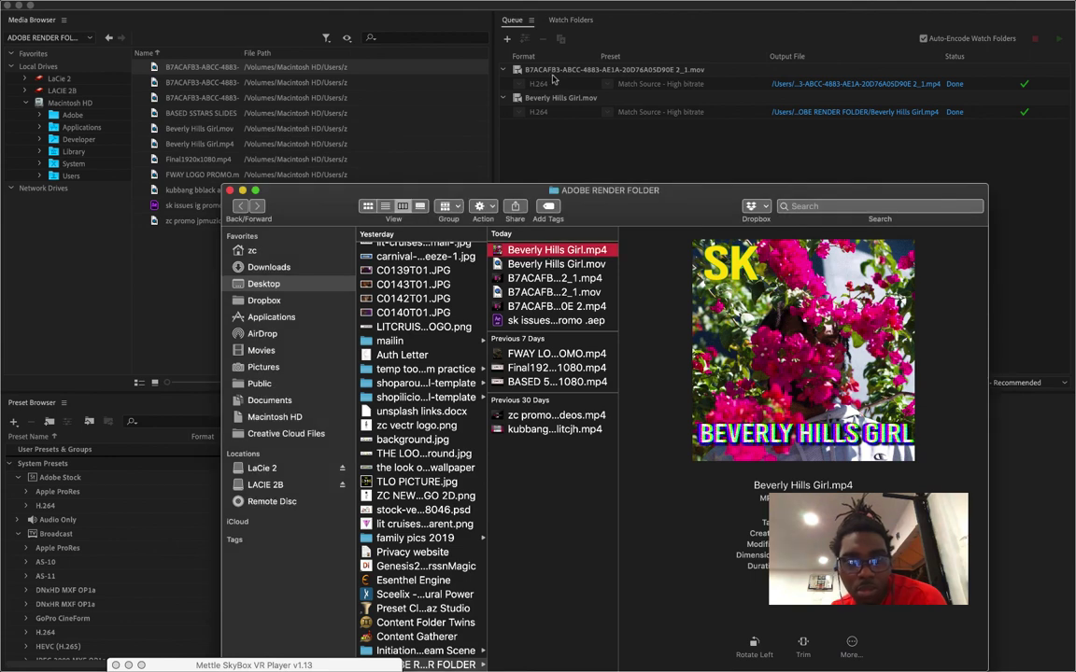
pyautogui.click(789, 7)
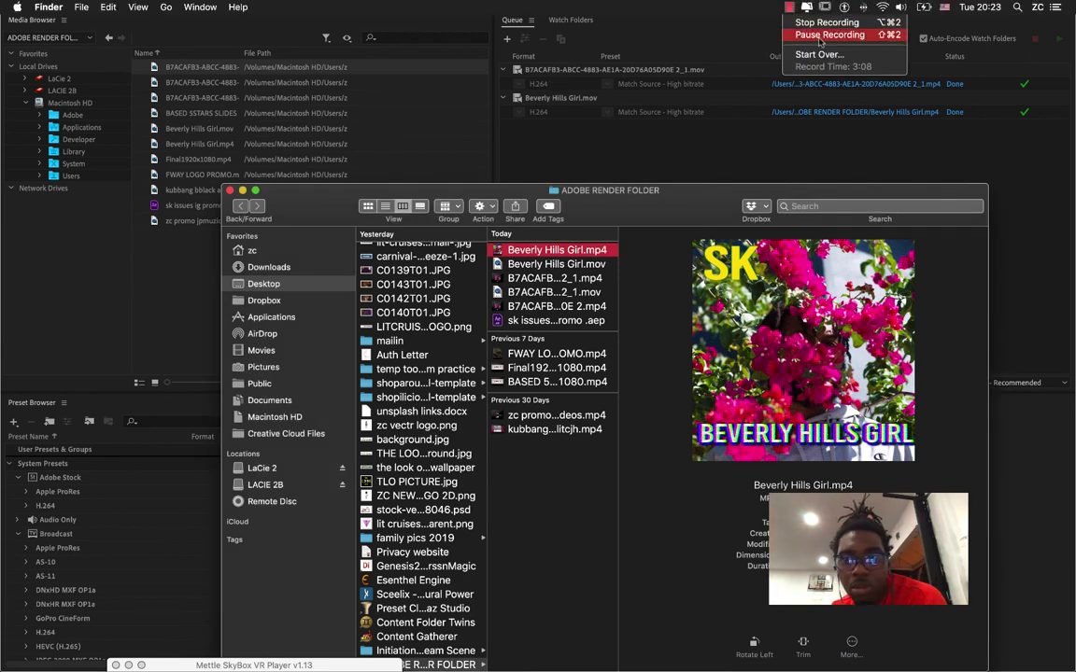